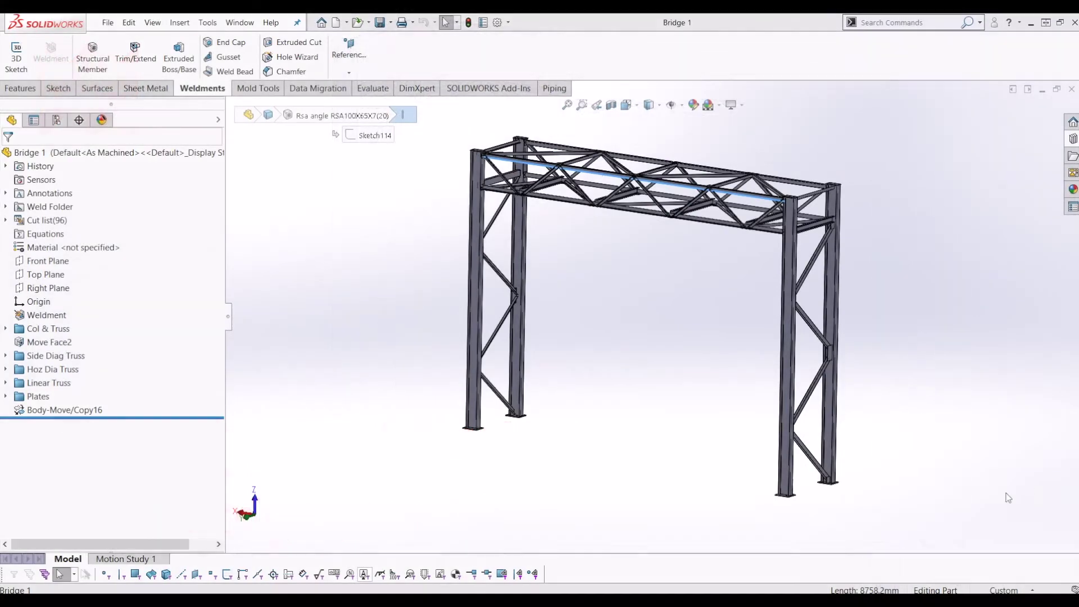
- Examine the finished bridge frame's columns and truss members, and close the model
middle_click_drag(935, 376, 937, 435)
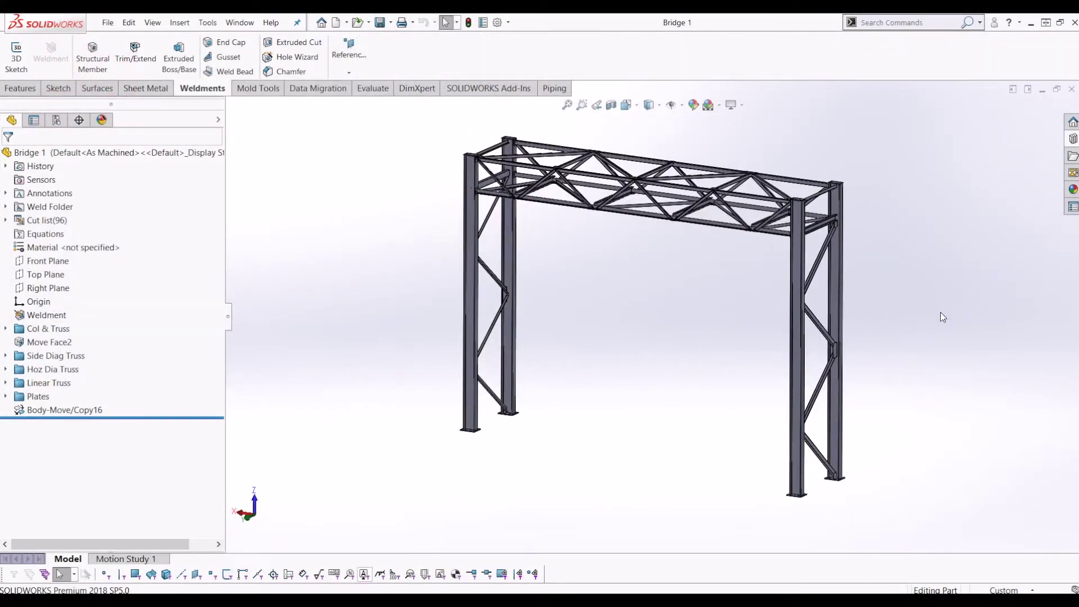
scroll(788, 329, "down", 2)
scroll(563, 336, "up", 2)
middle_click_drag(394, 197, 324, 339)
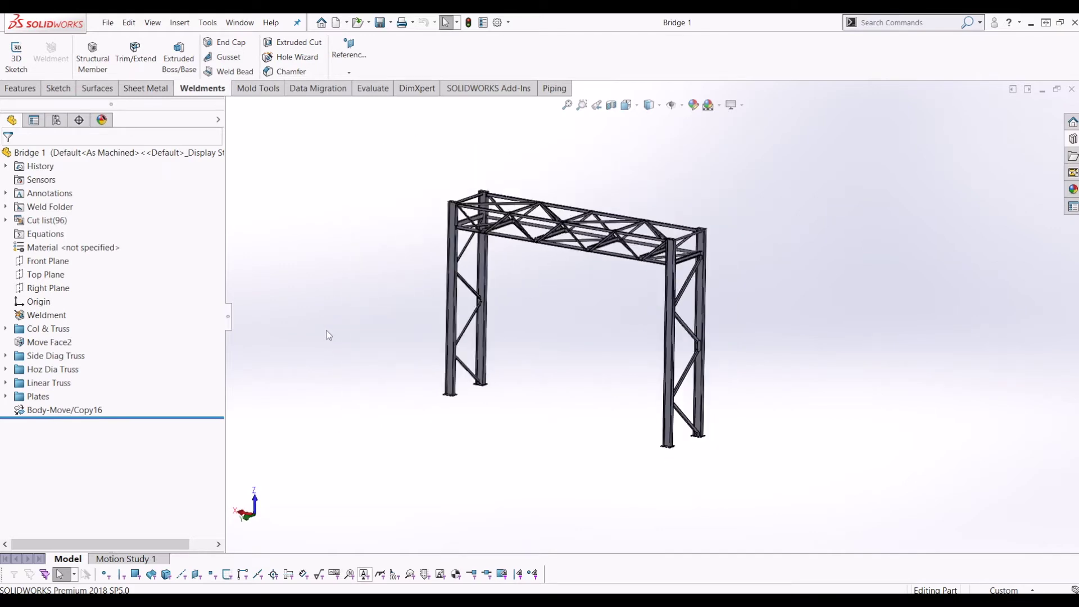
scroll(481, 322, "down", 5)
scroll(456, 321, "up", 2)
scroll(539, 260, "up", 1)
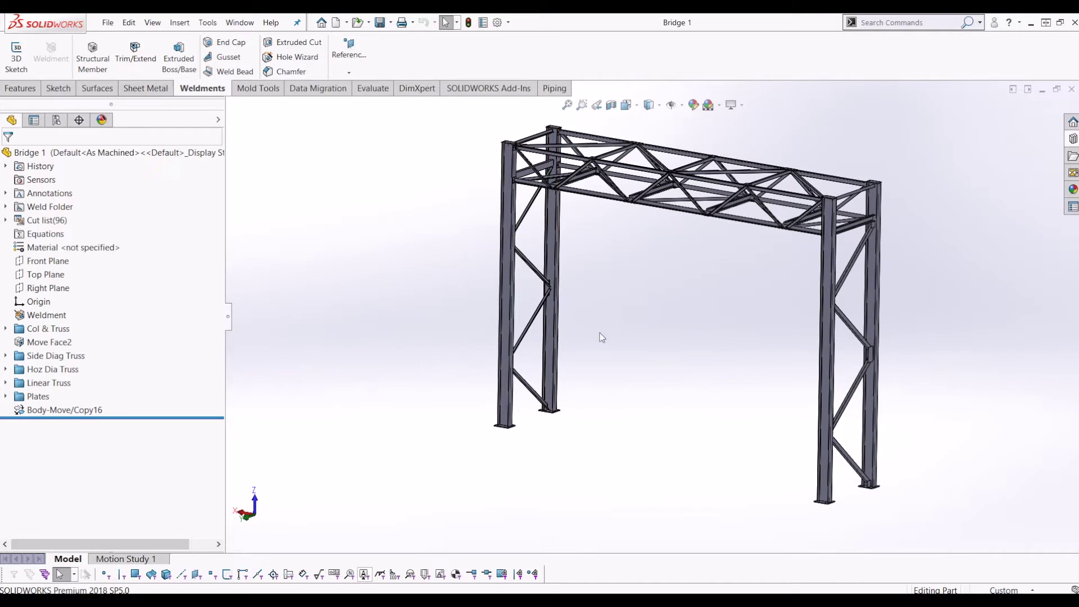
scroll(586, 361, "up", 3)
scroll(598, 334, "down", 3)
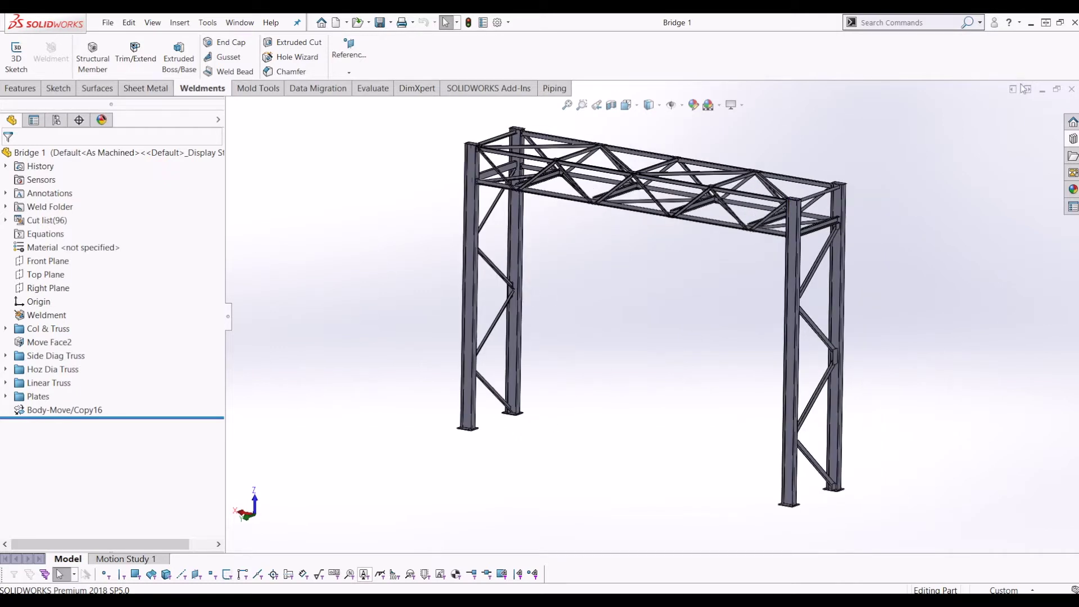
left_click(1072, 89)
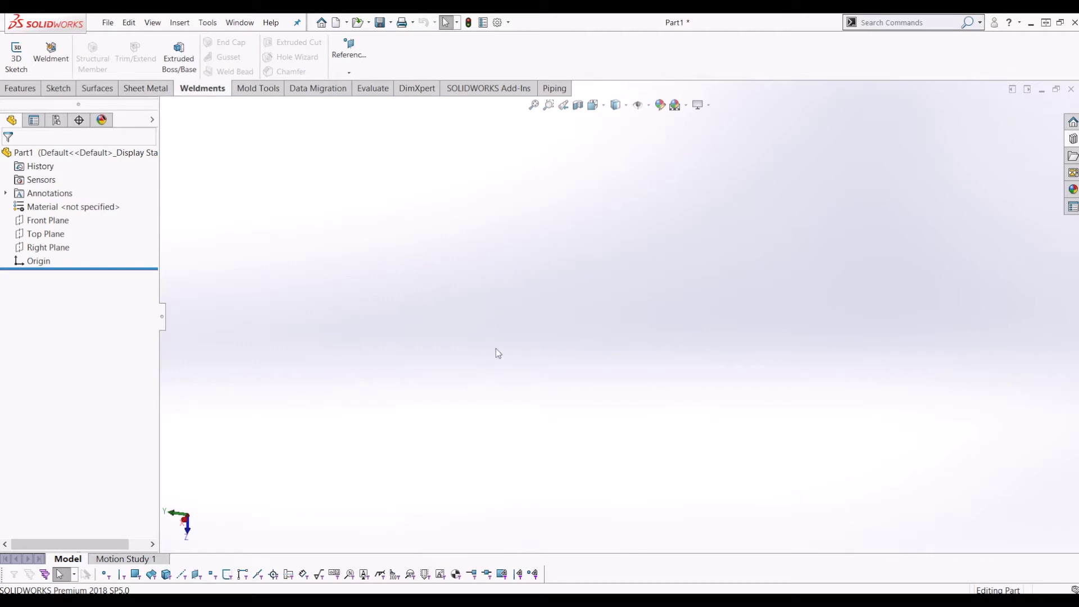
- In a new 3D sketch, draw a centre rectangle on the XY plane, centred on the origin
left_click(16, 62)
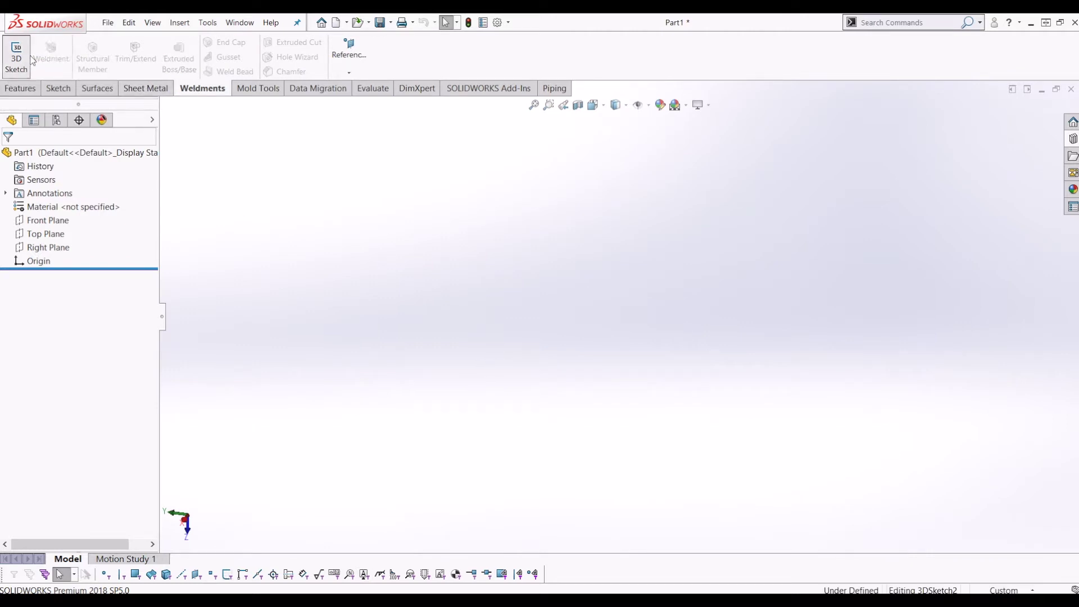
left_click(106, 57)
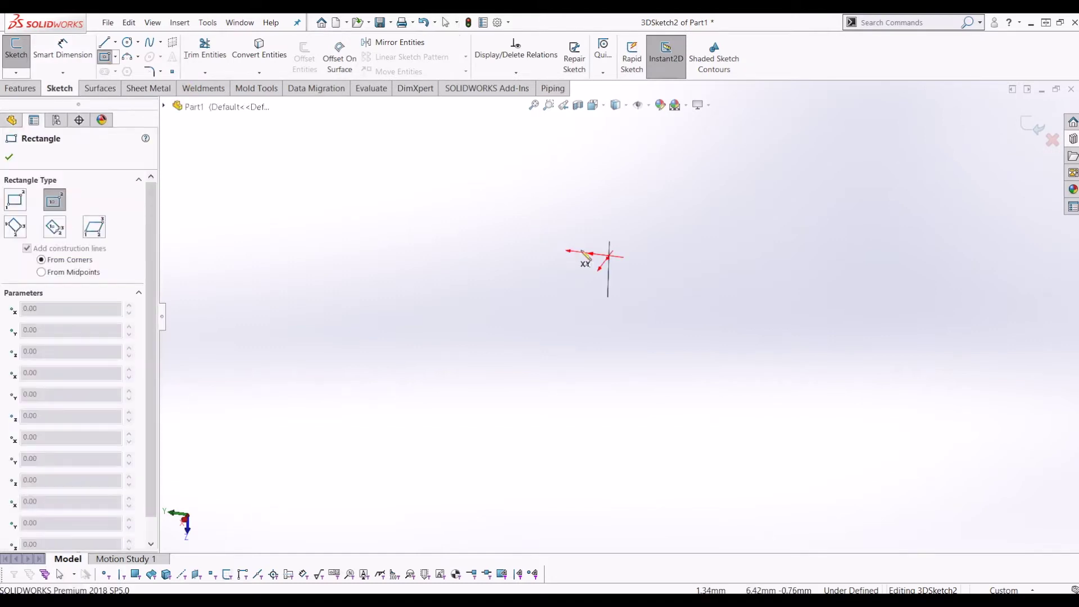
left_click(610, 257)
left_click(677, 306)
mouse_move(677, 306)
middle_mouse_down()
mouse_move(692, 235)
mouse_move(691, 250)
middle_mouse_up()
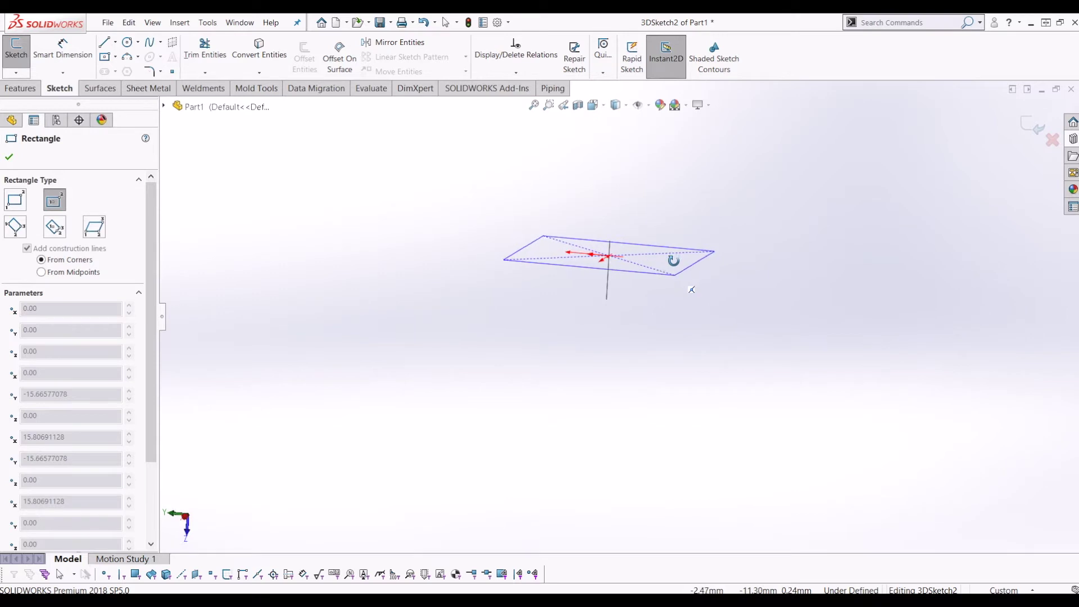
key("Tab")
key("Tab")
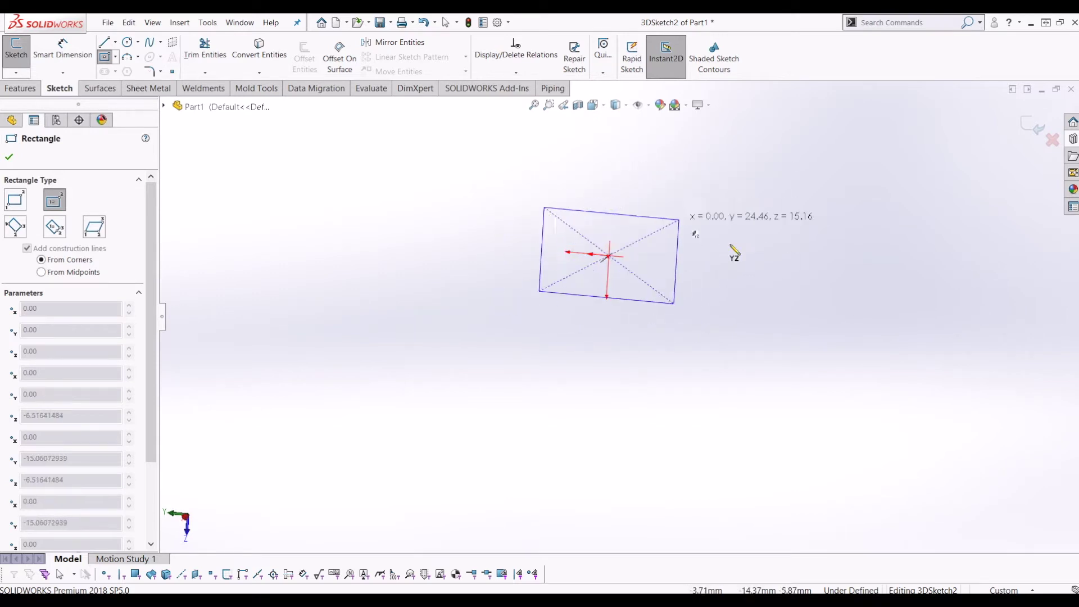
middle_click_drag(637, 273, 452, 337)
key("Tab")
mouse_move(486, 235)
middle_mouse_down()
mouse_move(487, 104)
mouse_move(497, 152)
mouse_move(469, 259)
mouse_move(510, 206)
middle_mouse_up()
left_click(500, 272)
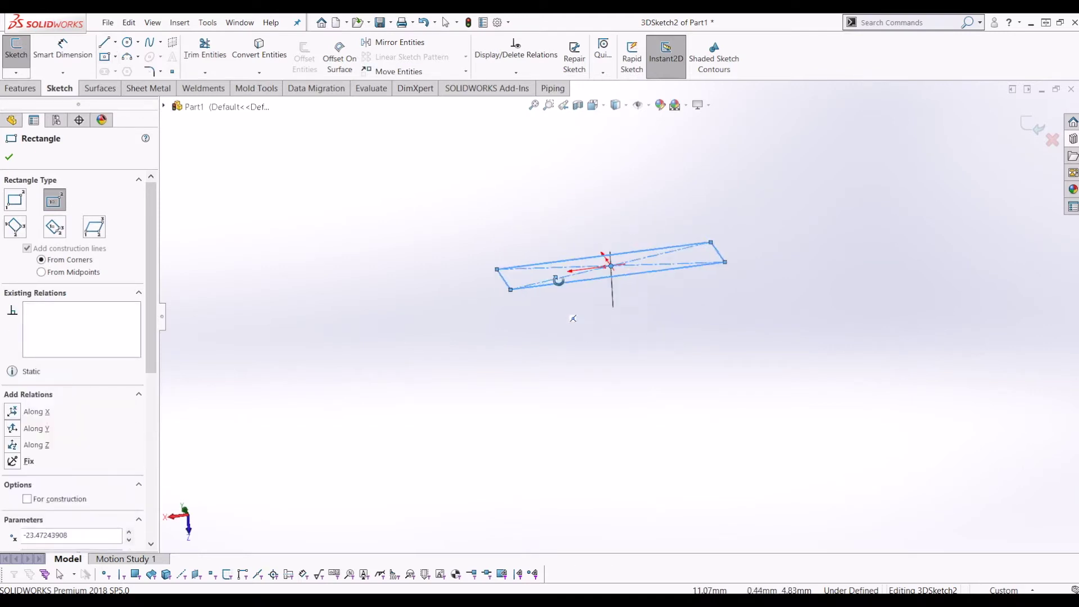
key("Escape")
- Dimension the rectangle's long side to 10000 mm
left_click(62, 47)
left_click(568, 271)
left_click(581, 299)
type("1")
key("Return")
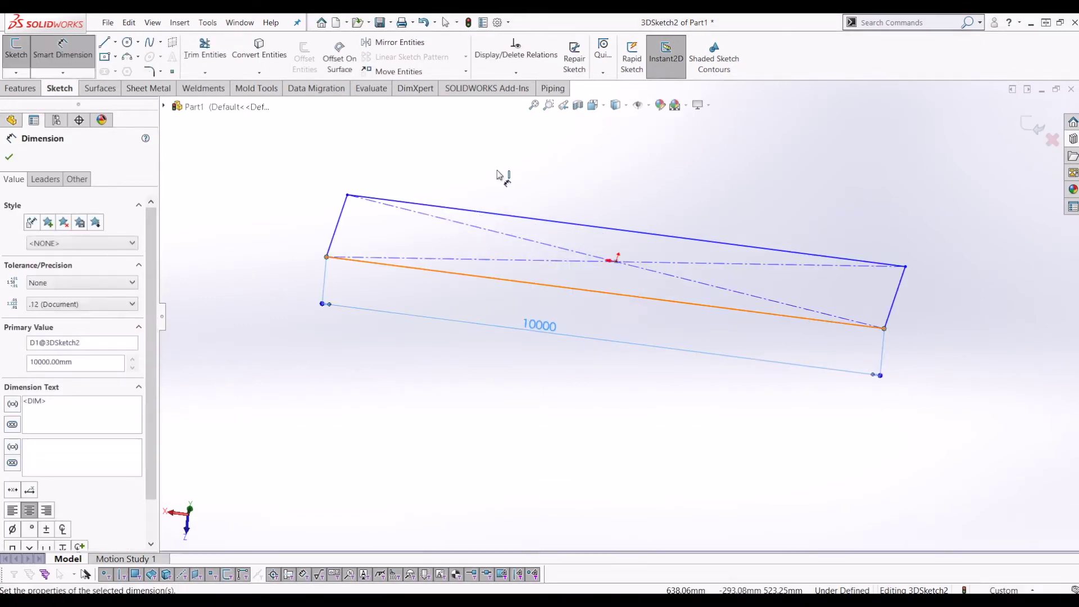
- Dimension the rectangle's short side to 1900 mm and move the length dimension to the other side of the rectangle
left_click(336, 237)
left_click(307, 224)
type("1900")
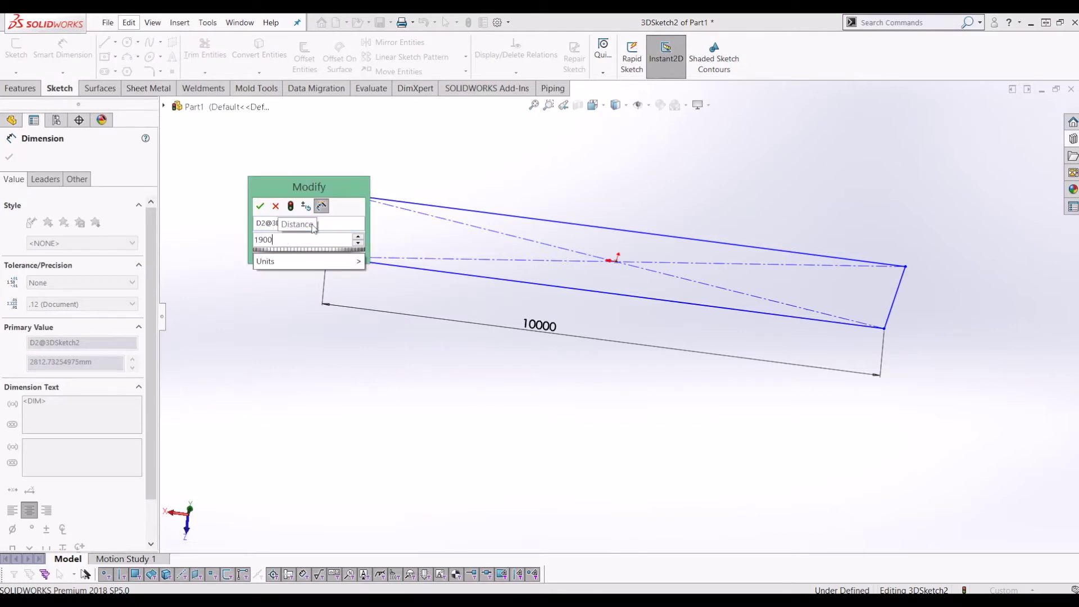
key("Return")
mouse_move(530, 207)
middle_mouse_down()
mouse_move(458, 210)
mouse_move(495, 190)
middle_mouse_up()
left_click_drag(548, 320, 543, 215)
mouse_move(534, 255)
middle_mouse_down()
mouse_move(545, 192)
mouse_move(537, 174)
middle_mouse_up()
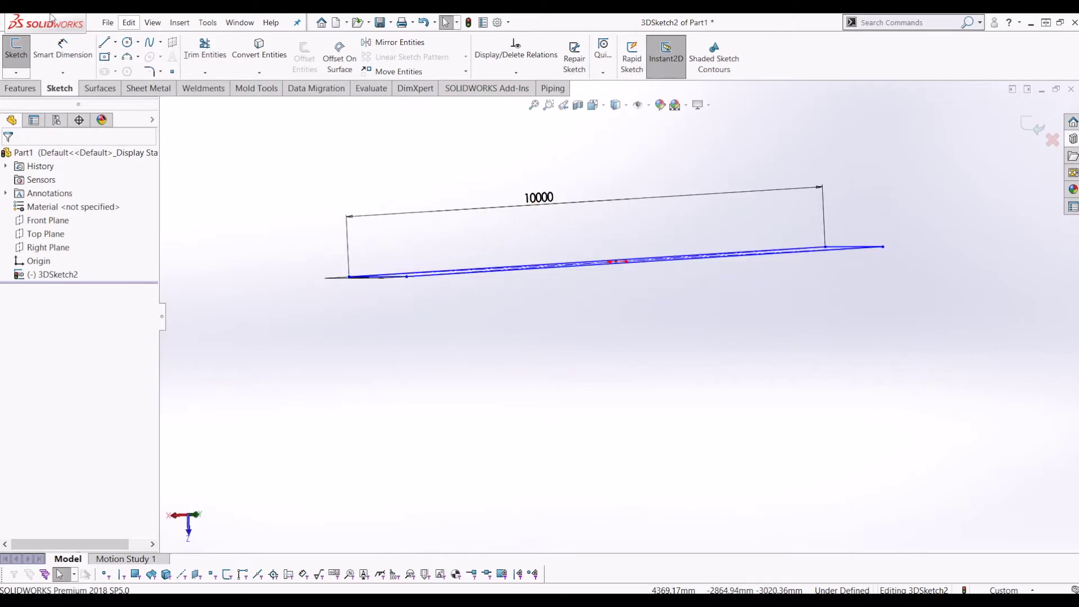
- Sketch a vertical line along the Z axis, starting at the rectangle's centre and extending below it
left_click(104, 45)
middle_click_drag(647, 271, 601, 265)
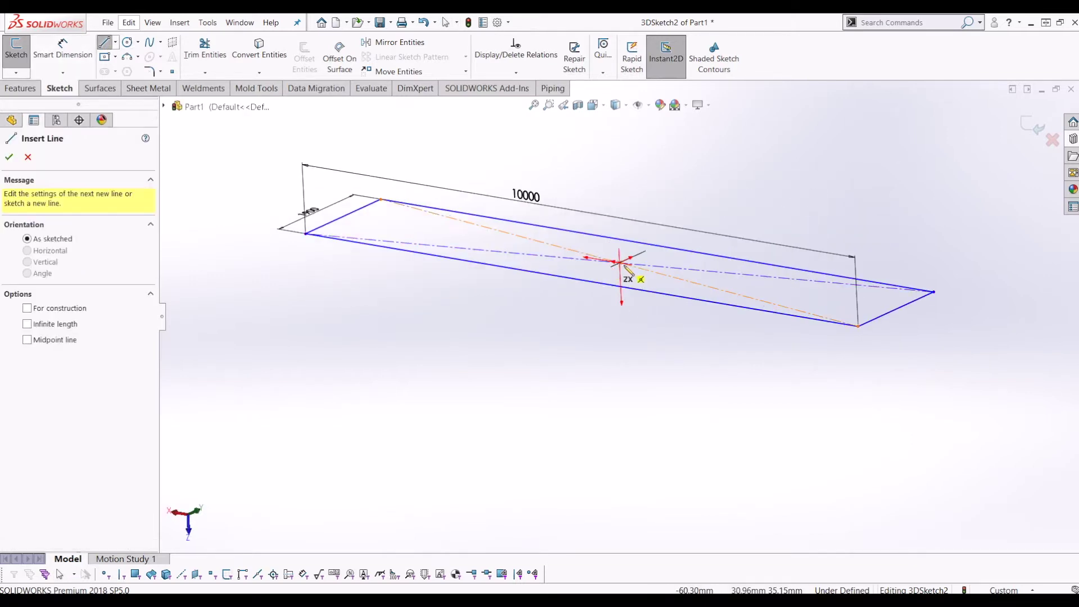
left_click(621, 263)
mouse_move(626, 382)
middle_mouse_down()
mouse_move(646, 268)
mouse_move(551, 282)
mouse_move(585, 386)
mouse_move(564, 319)
middle_mouse_up()
left_click(614, 368)
key("Escape")
- Dimension the vertical line to 900 mm and check its properties
left_click(56, 44)
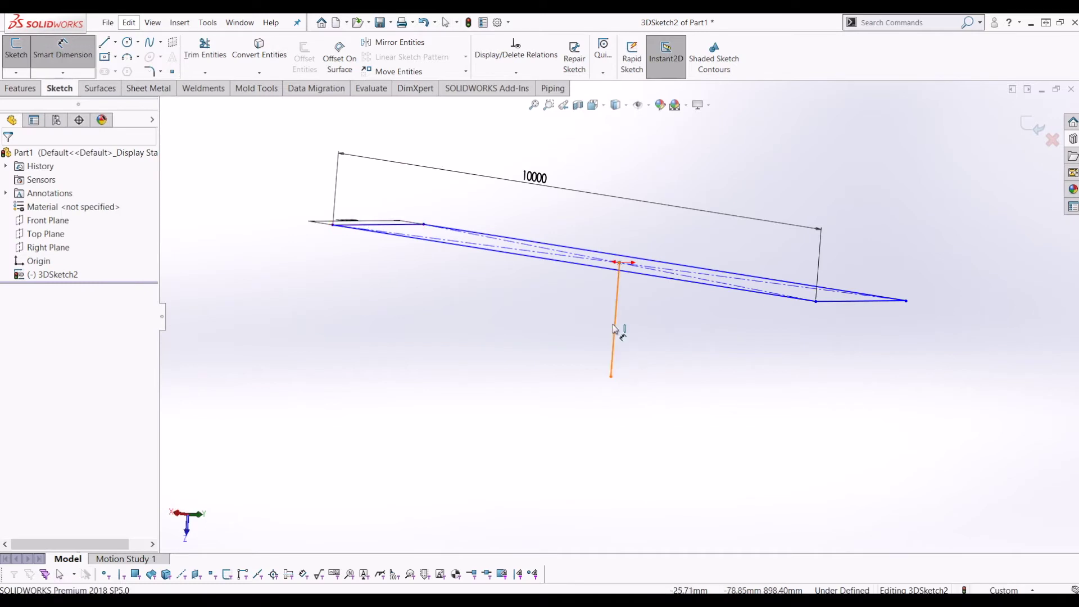
left_click(615, 329)
left_click(678, 338)
key("Return")
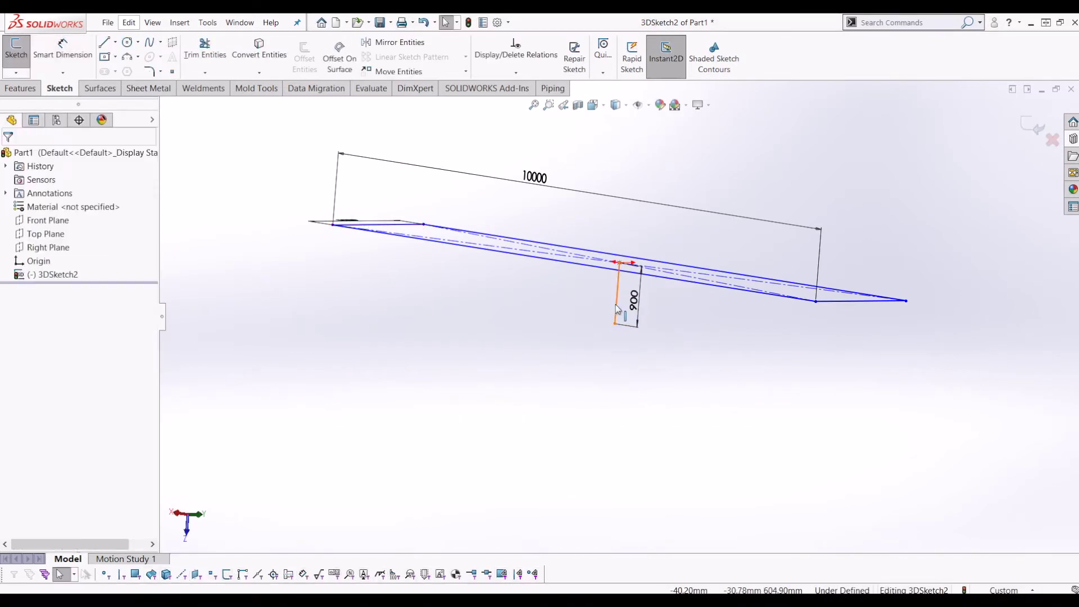
left_click(617, 298)
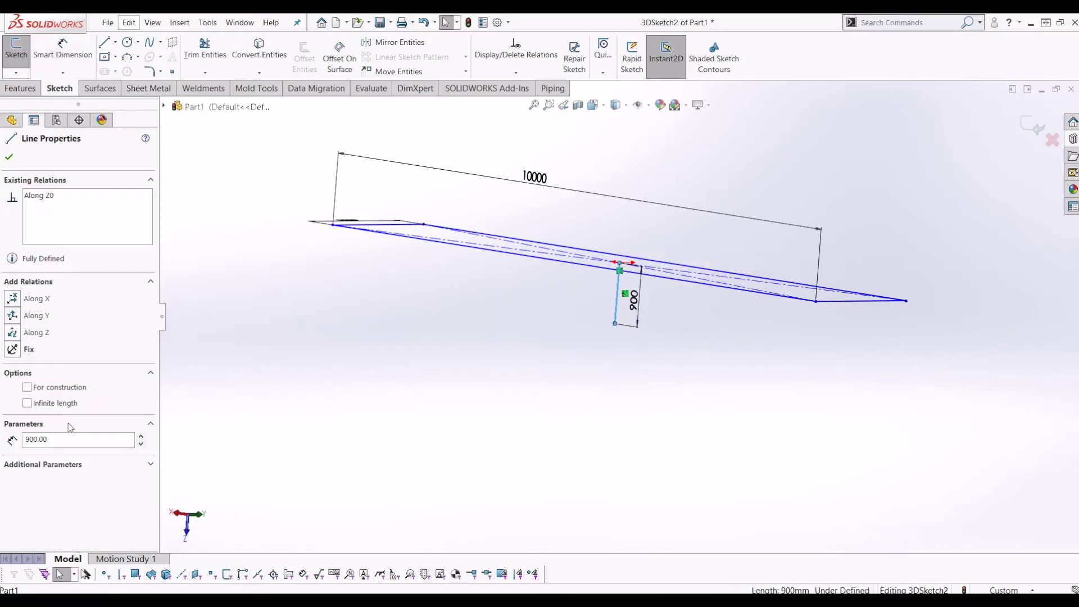
key("Escape")
- Draw a second centre rectangle on the XY plane at the vertical line's lower end, about 9020 by 2440 mm
mouse_move(534, 202)
middle_mouse_down()
mouse_move(533, 292)
mouse_move(636, 308)
middle_mouse_up()
scroll(558, 286, "up", 4)
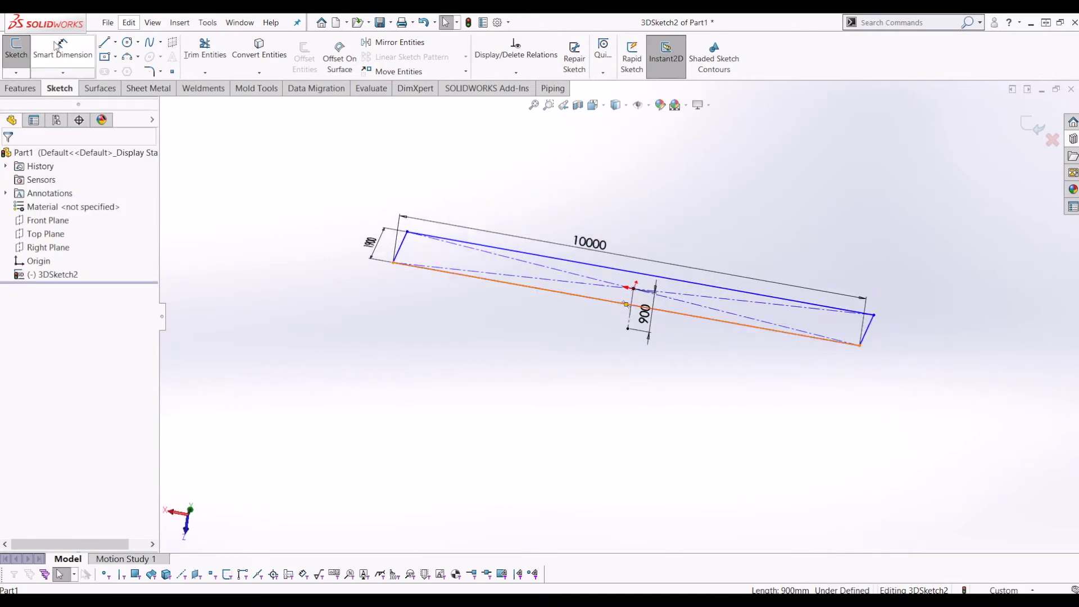
left_click(105, 56)
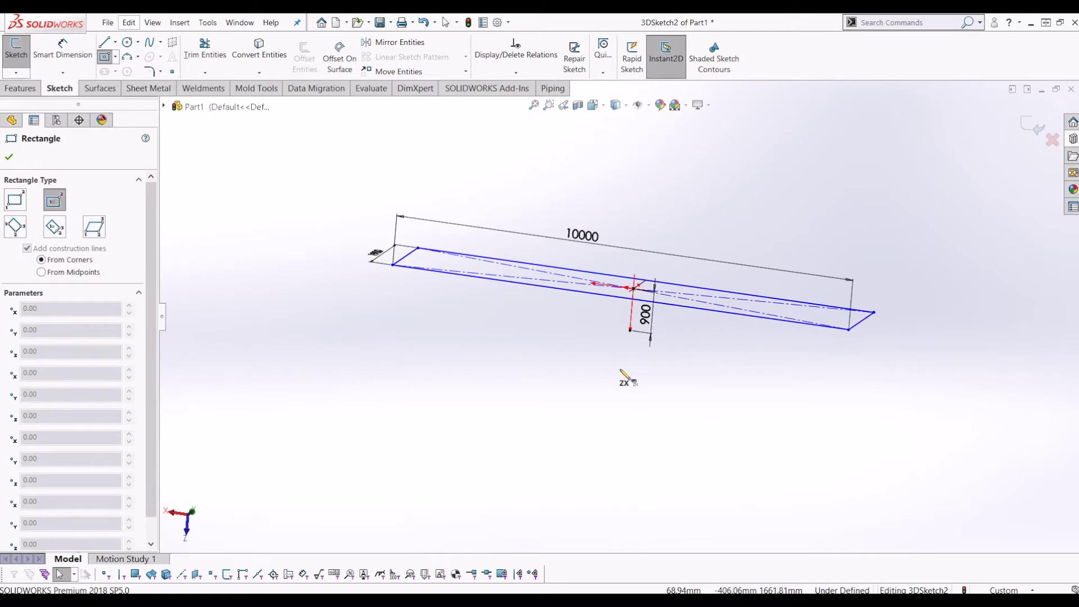
left_click(630, 332)
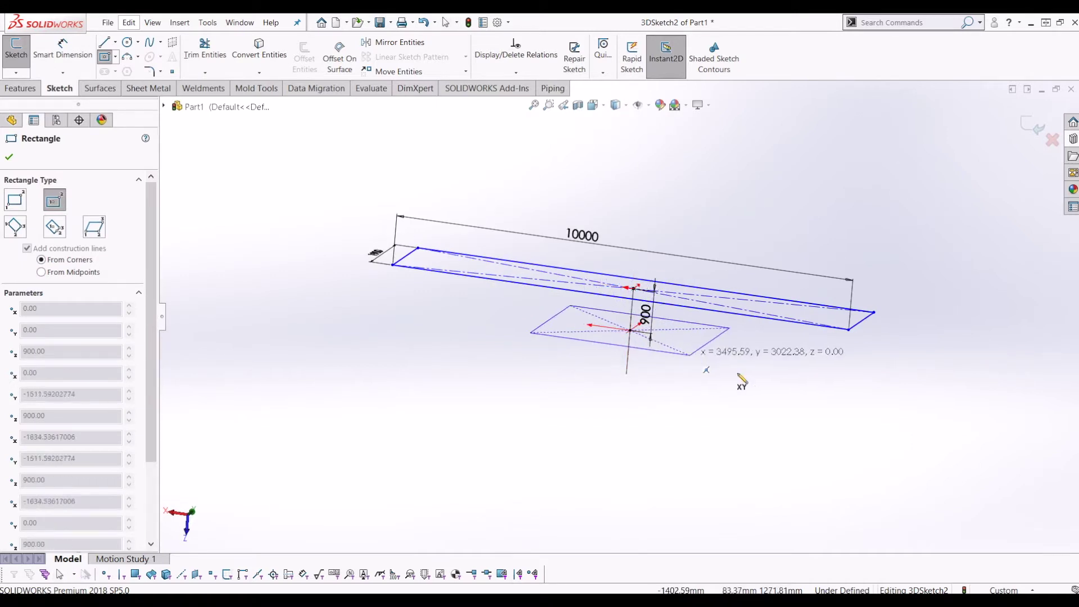
left_click(823, 371)
key("Escape")
- Make the long sides of the upper and lower rectangles equal in length
middle_click_drag(523, 357, 464, 298)
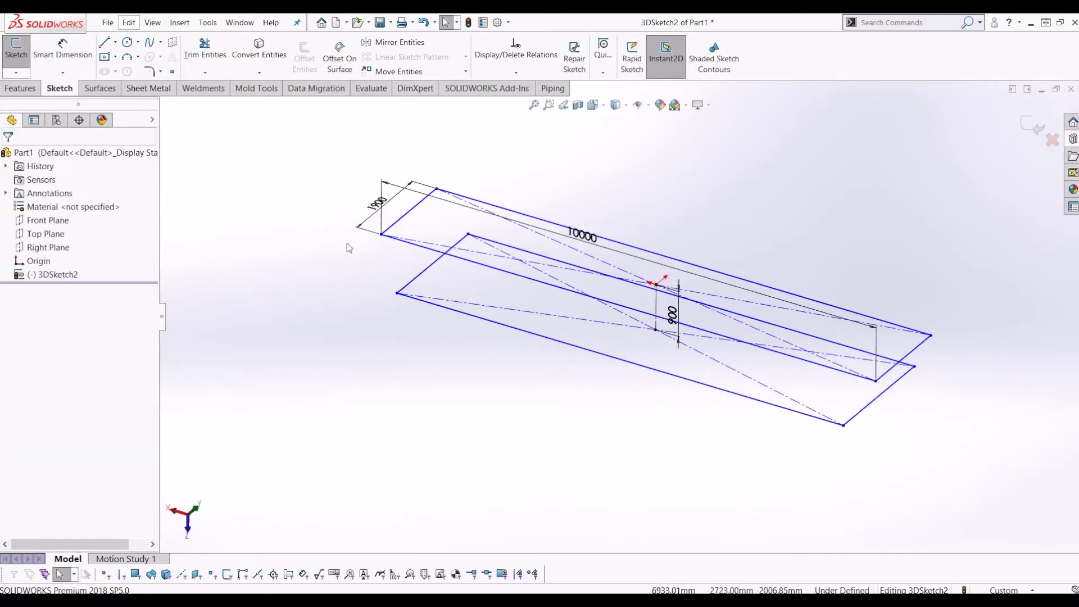
left_click(435, 256)
left_click(439, 308, "ctrl")
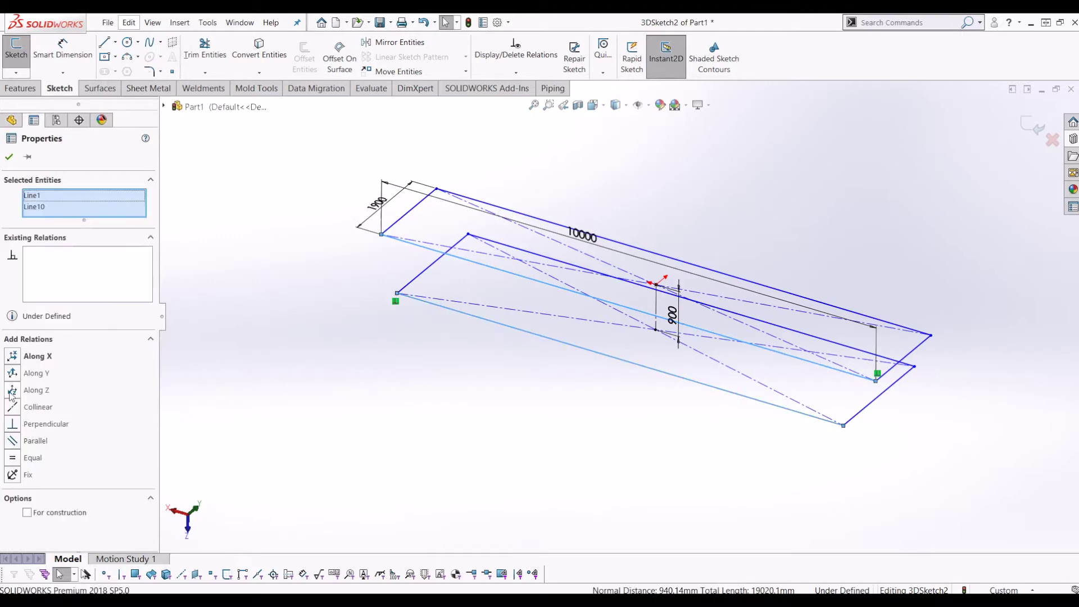
left_click(14, 458)
key("Escape")
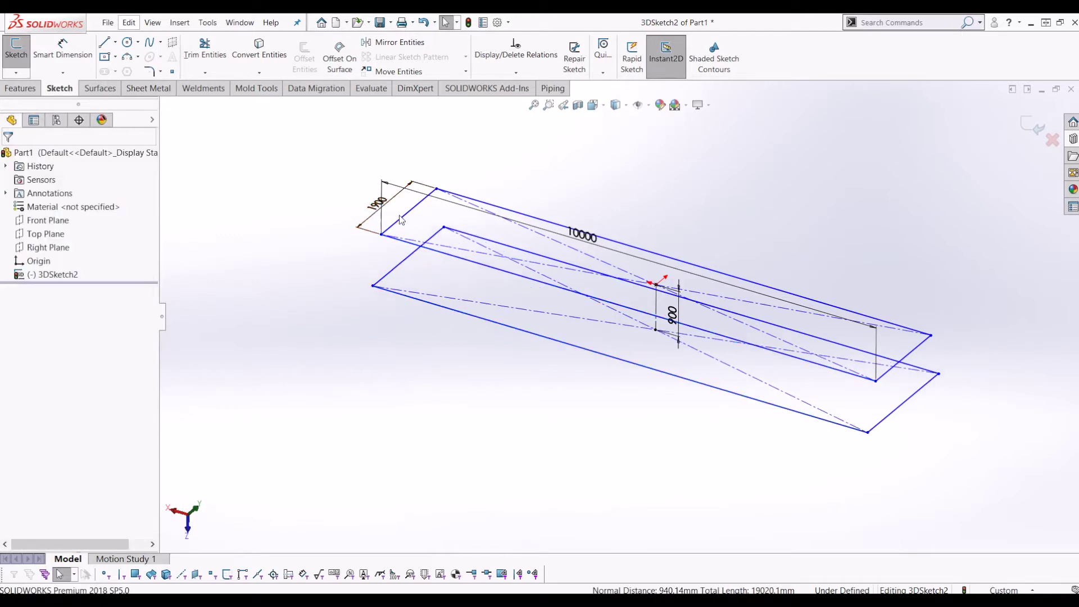
- Make the short sides of the upper and lower rectangles equal in length
left_click(402, 224)
left_click(402, 267, "ctrl")
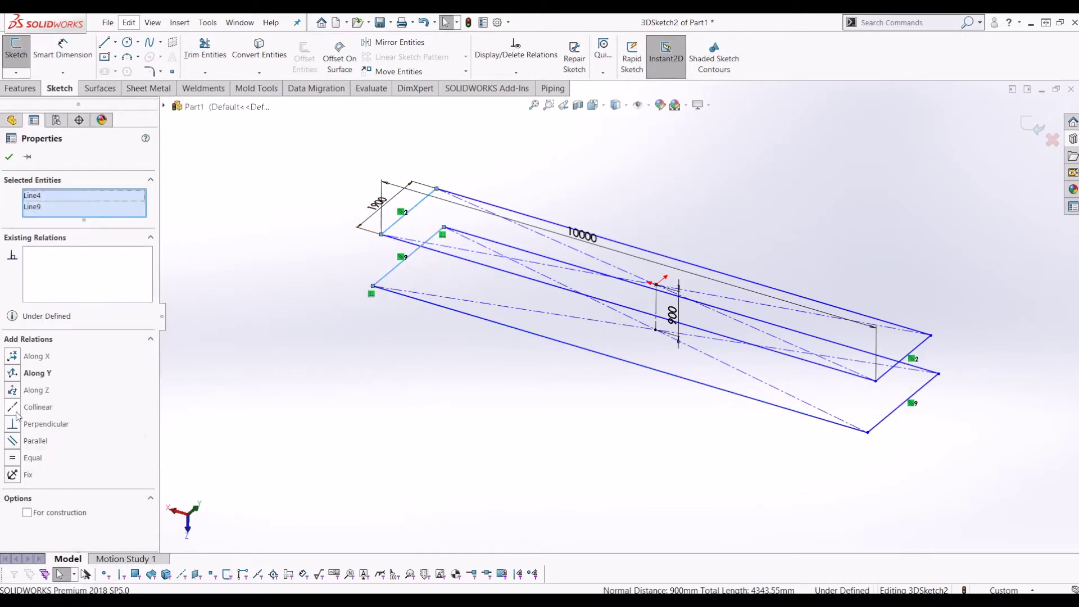
left_click(14, 459)
key("Escape")
- Test how freely the two rectangles can still move and rotate by pulling on their geometry
mouse_move(404, 356)
middle_mouse_down()
mouse_move(412, 322)
mouse_move(448, 298)
mouse_move(653, 306)
mouse_move(591, 284)
mouse_move(555, 325)
mouse_move(562, 333)
middle_mouse_up()
left_click(360, 248)
mouse_move(359, 248)
middle_mouse_down()
mouse_move(457, 267)
mouse_move(433, 297)
mouse_move(542, 320)
mouse_move(547, 296)
mouse_move(689, 388)
mouse_move(768, 334)
middle_mouse_up()
left_click_drag(804, 331, 831, 331)
mouse_move(828, 326)
middle_mouse_down()
mouse_move(667, 325)
mouse_move(664, 353)
middle_mouse_up()
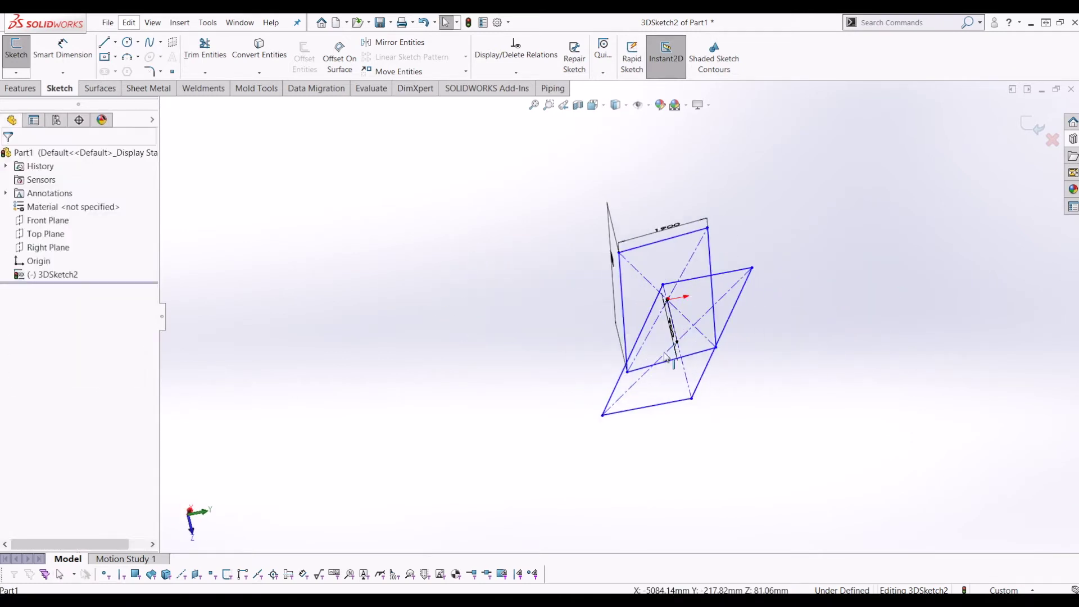
left_click_drag(629, 376, 690, 349)
middle_click_drag(636, 380, 685, 319)
key("Escape")
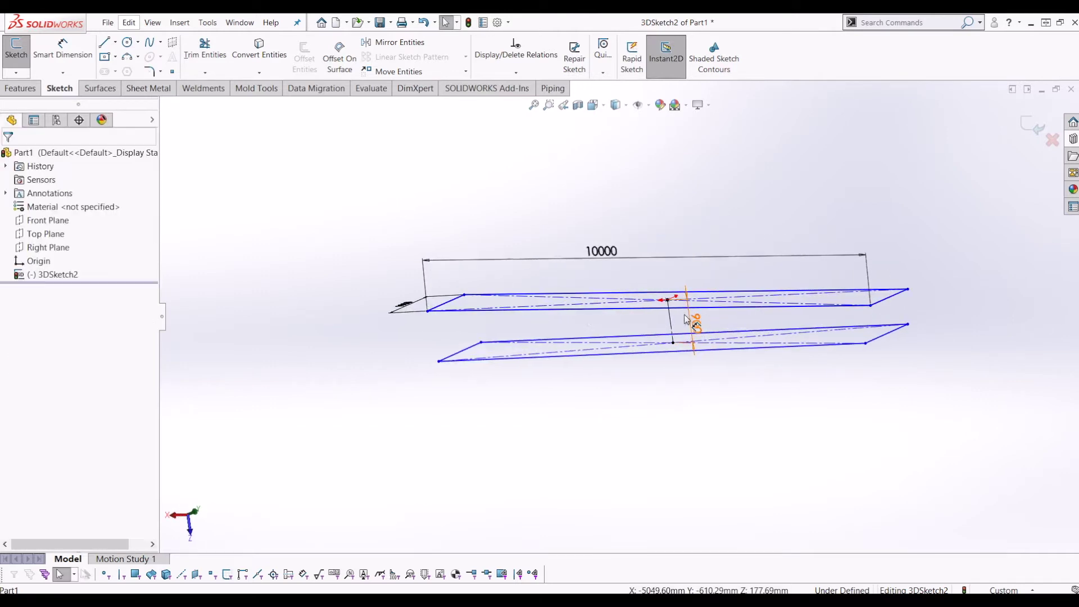
- Add an Along X relation to a long side of the upper rectangle
left_click(588, 310)
mouse_move(591, 314)
middle_mouse_down()
mouse_move(598, 337)
mouse_move(549, 379)
mouse_move(218, 526)
mouse_move(210, 489)
mouse_move(193, 526)
mouse_move(183, 518)
middle_mouse_up()
middle_click_drag(250, 405, 256, 412)
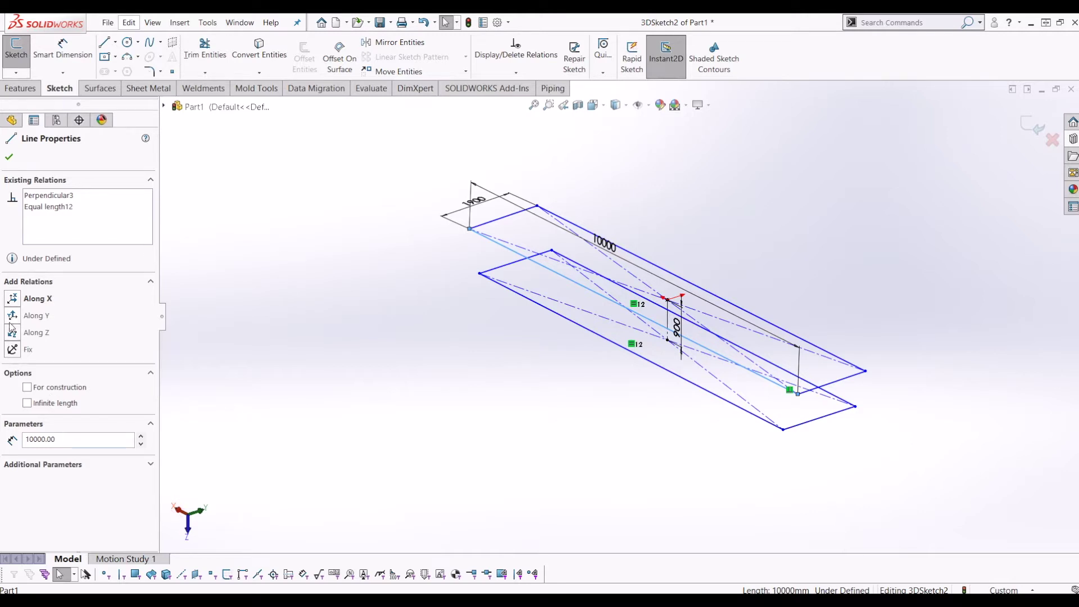
left_click(12, 300)
left_click(517, 336)
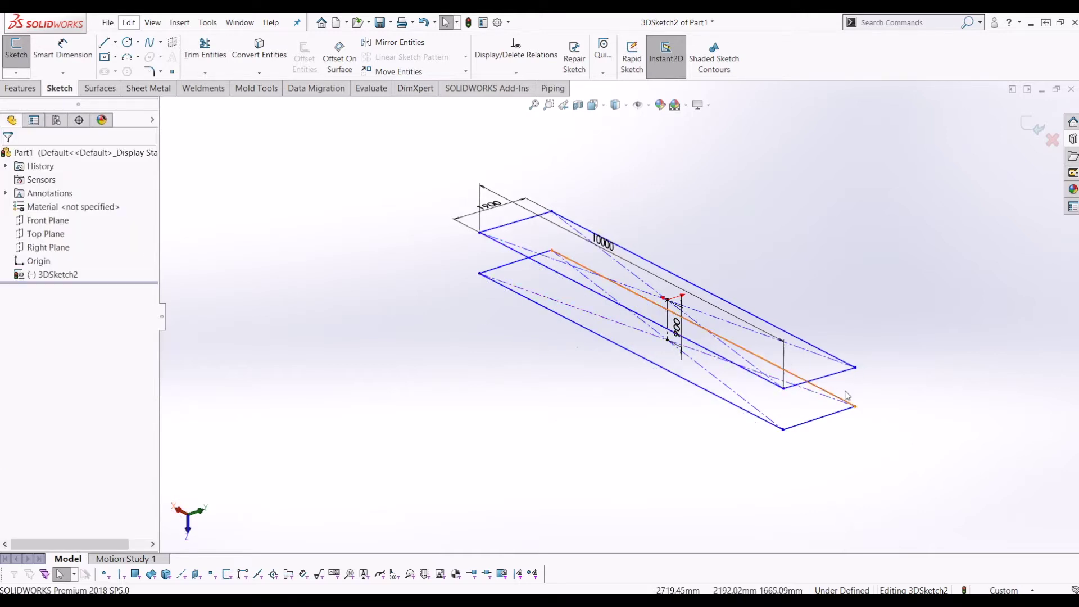
- Add an Along Y relation to a short side of the upper rectangle
left_click(832, 378)
mouse_move(575, 333)
middle_mouse_down()
mouse_move(568, 356)
mouse_move(724, 336)
middle_mouse_up()
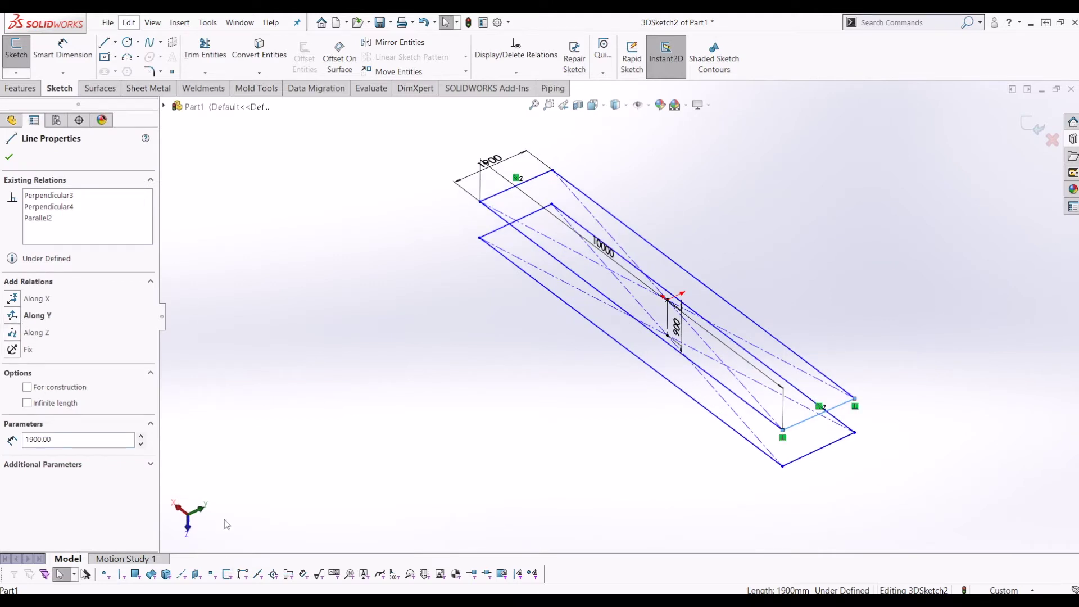
left_click(27, 315)
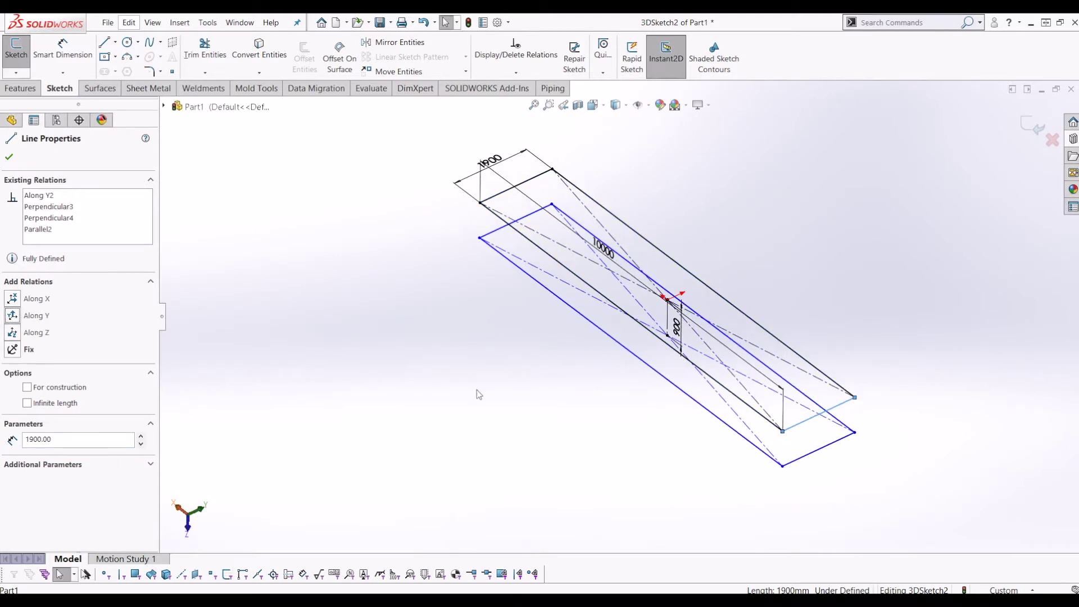
left_click(696, 410)
- Add an Along Y relation to a short side of the lower rectangle
mouse_move(697, 409)
middle_mouse_down()
mouse_move(716, 363)
mouse_move(708, 393)
mouse_move(831, 419)
middle_mouse_up()
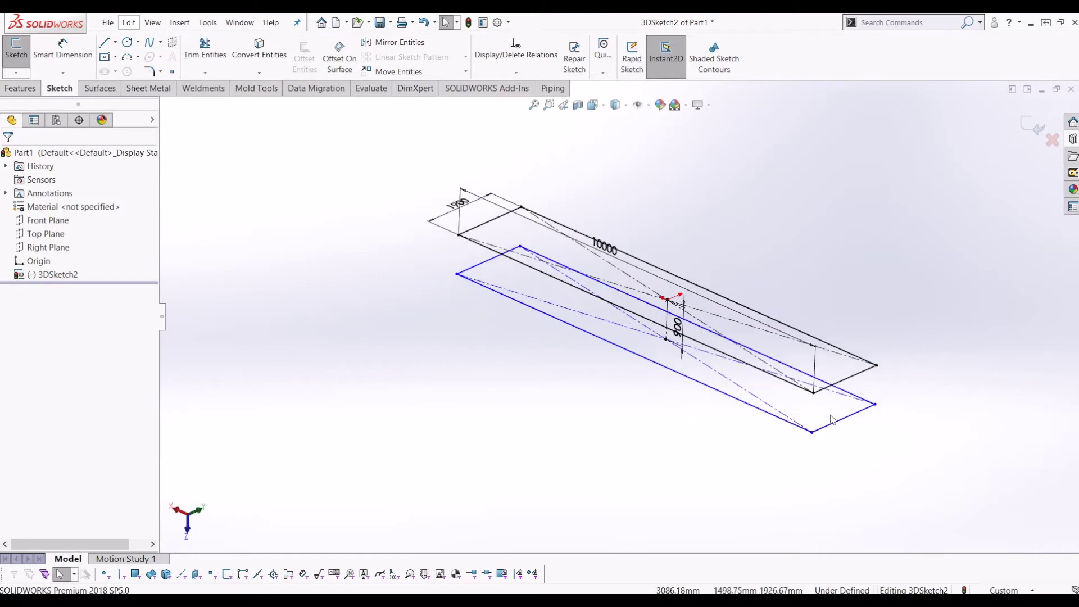
left_click(835, 423)
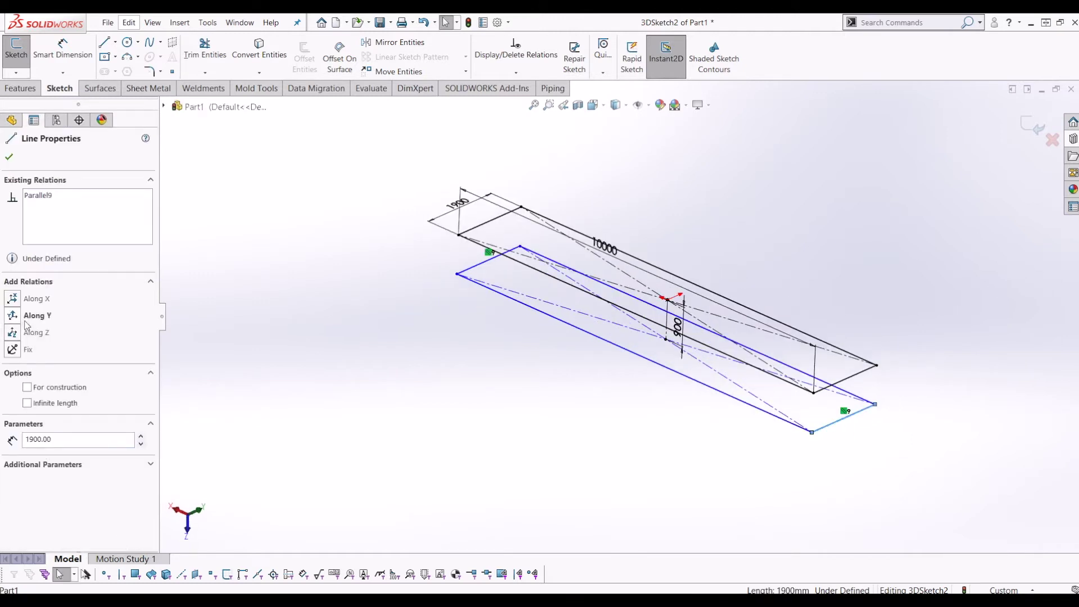
left_click(272, 316)
- Try to add an Along Y relation to a long side of the lower rectangle
left_click(546, 314)
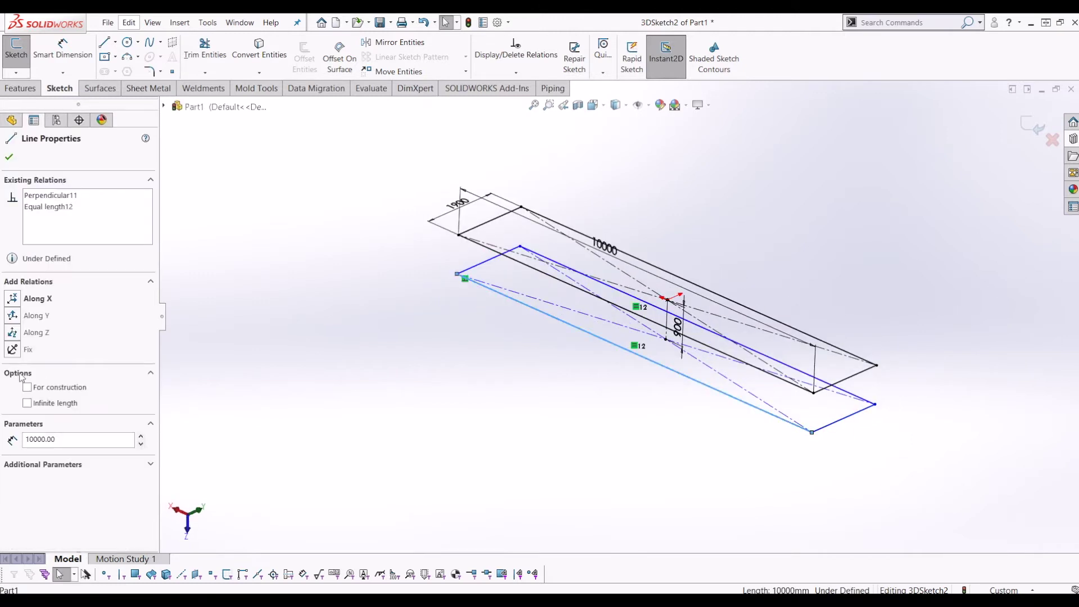
left_click(16, 315)
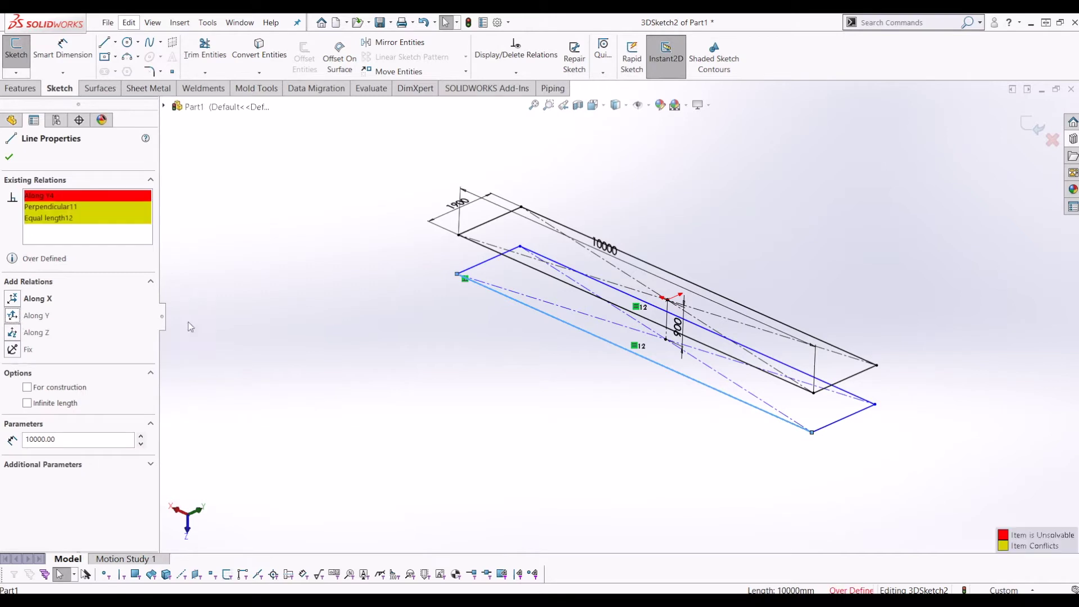
left_click(544, 379)
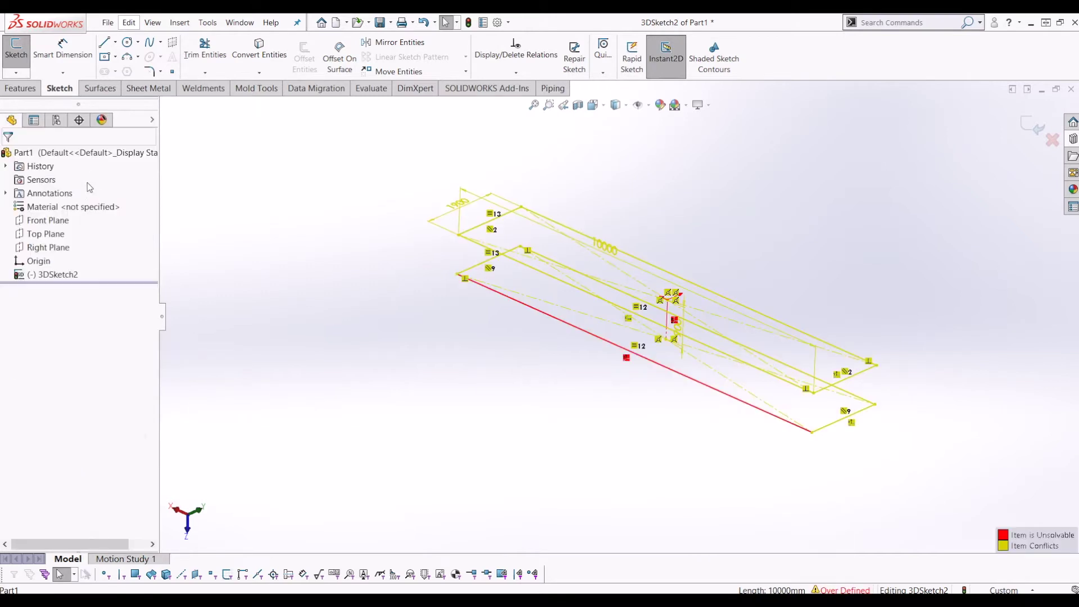
- Undo the conflicting relation and add an Along X relation to a long side of the lower rectangle instead
left_click(423, 24)
mouse_move(626, 359)
middle_mouse_down()
mouse_move(604, 368)
mouse_move(720, 412)
middle_mouse_up()
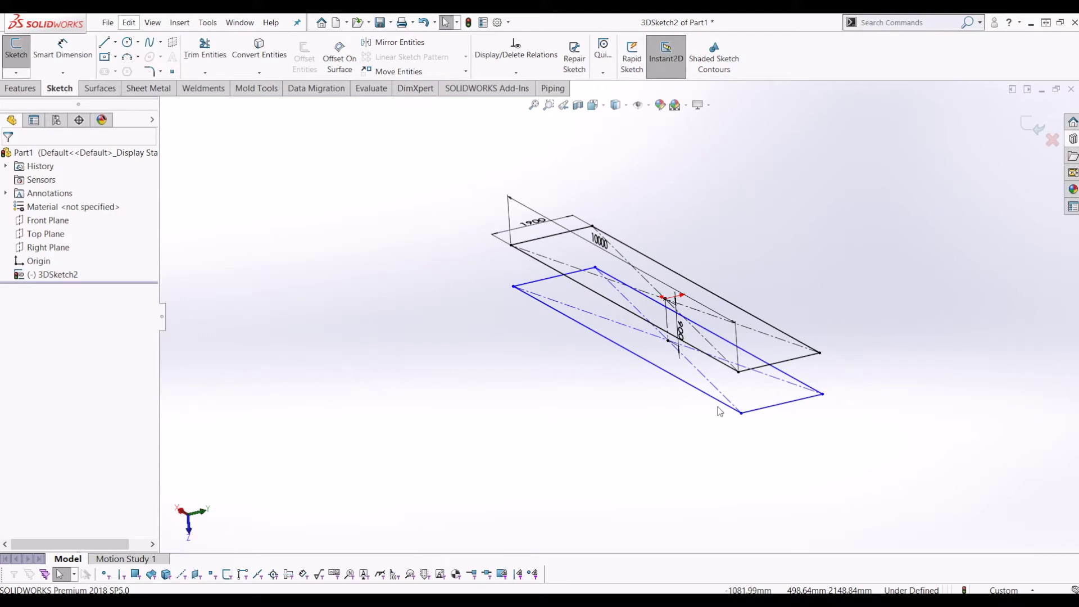
left_click(807, 388)
mouse_move(360, 448)
middle_mouse_down()
mouse_move(374, 473)
mouse_move(367, 492)
middle_mouse_up()
middle_click_drag(610, 392, 610, 404)
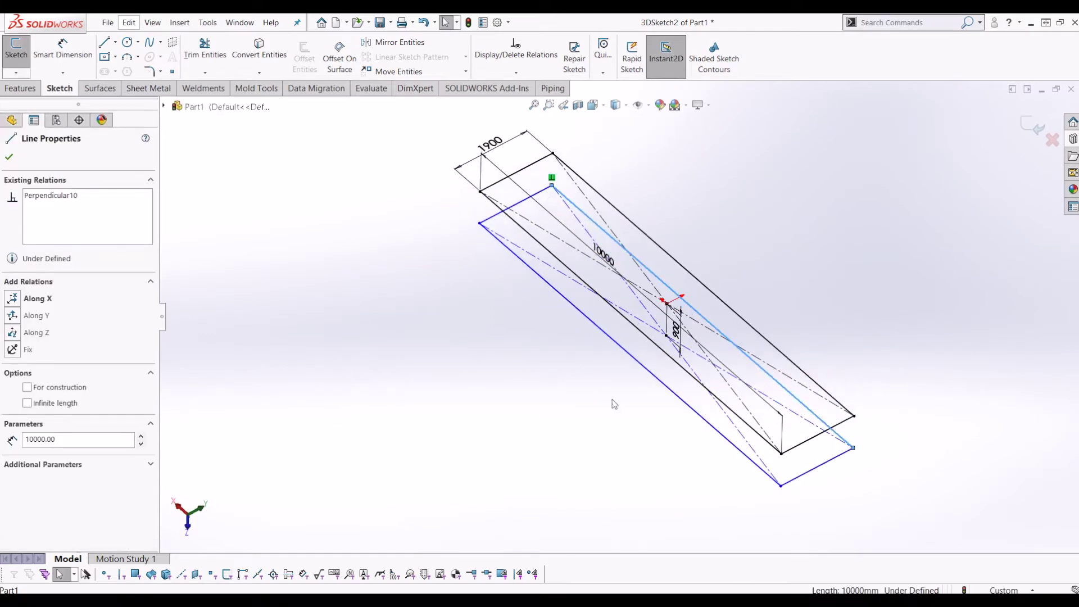
left_click(628, 377)
left_click(624, 348)
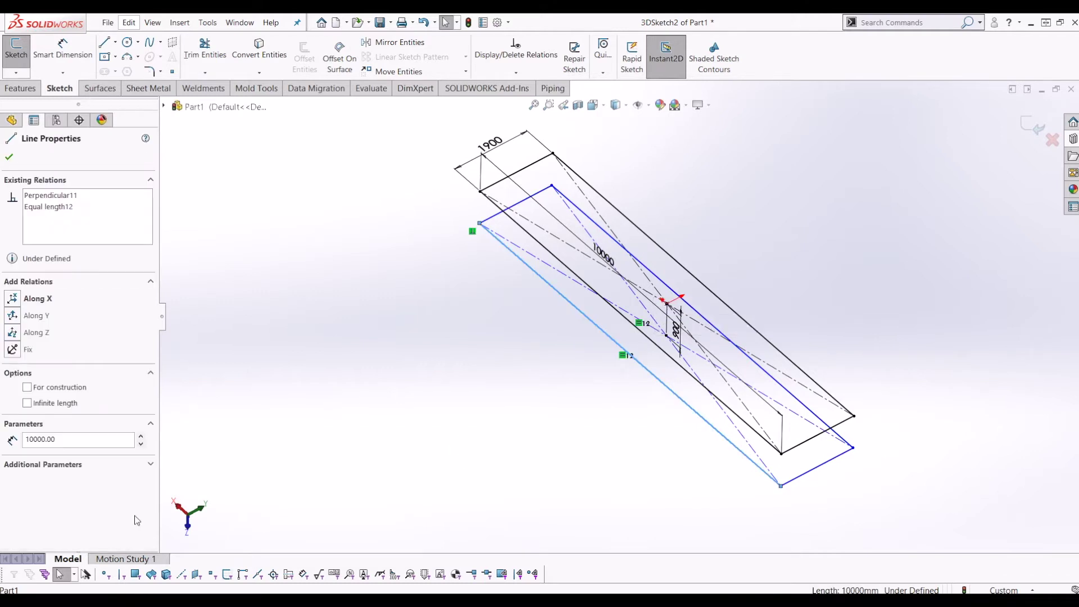
left_click(13, 302)
left_click(530, 405)
mouse_move(530, 405)
middle_mouse_down()
mouse_move(558, 279)
mouse_move(578, 295)
mouse_move(568, 320)
mouse_move(486, 301)
mouse_move(566, 337)
mouse_move(631, 333)
mouse_move(641, 319)
mouse_move(571, 303)
mouse_move(541, 344)
mouse_move(533, 331)
mouse_move(590, 239)
middle_mouse_up()
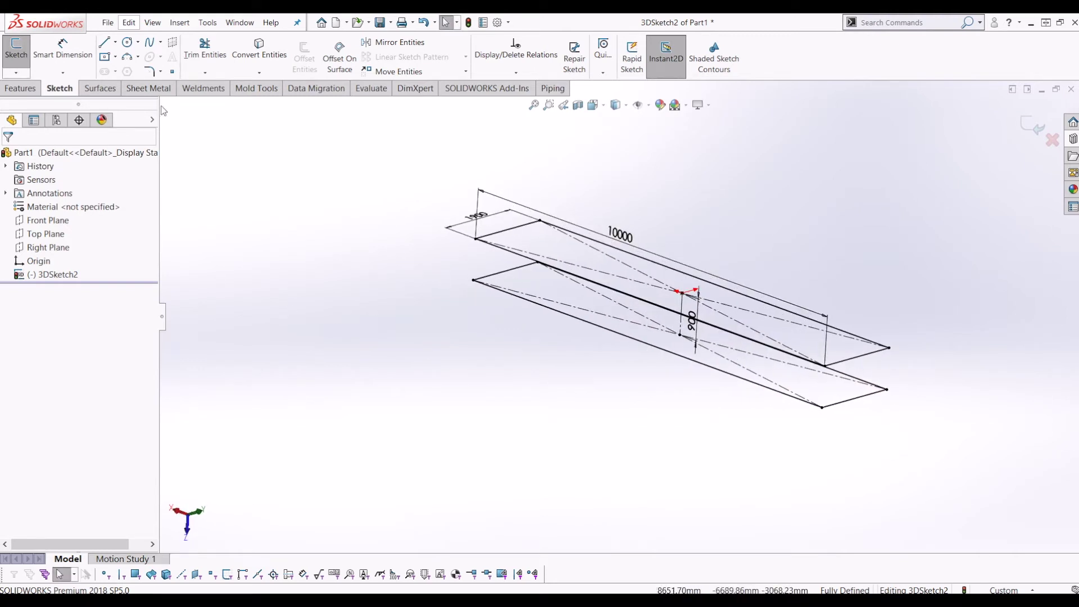
- Sketch a vertical line about 3041 mm long, parallel to the Z axis, beside the near end of the two rectangles
middle_click_drag(538, 316, 492, 297)
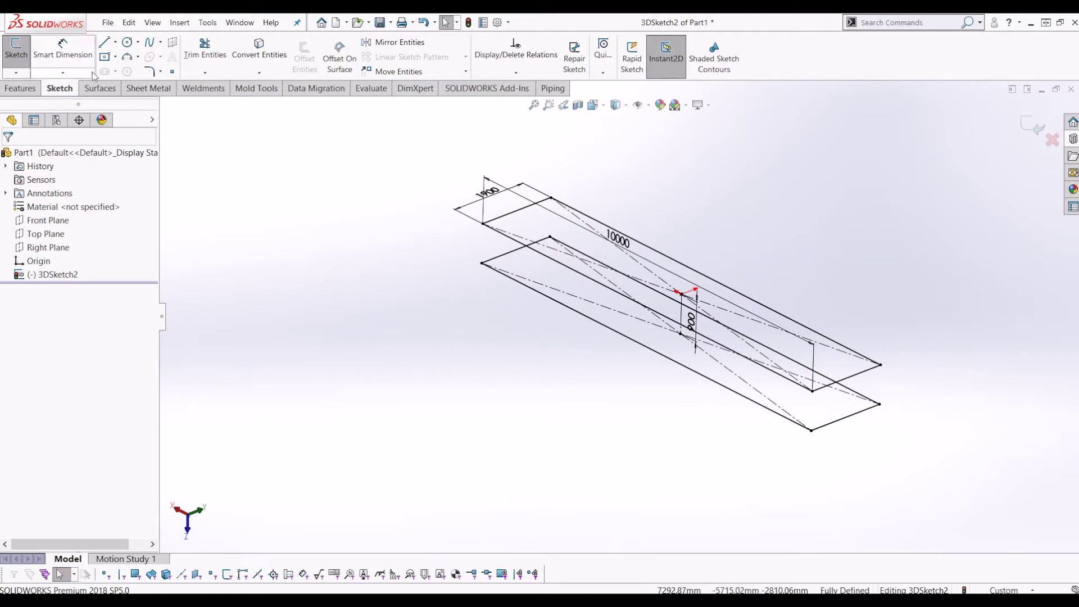
left_click(105, 45)
scroll(559, 239, "up", 3)
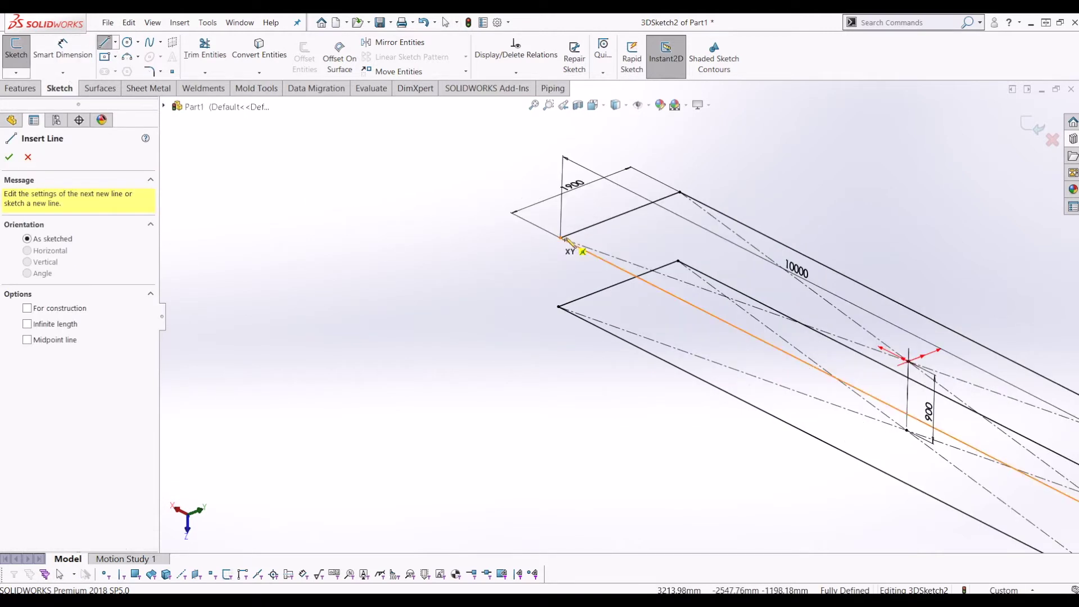
left_click(541, 148)
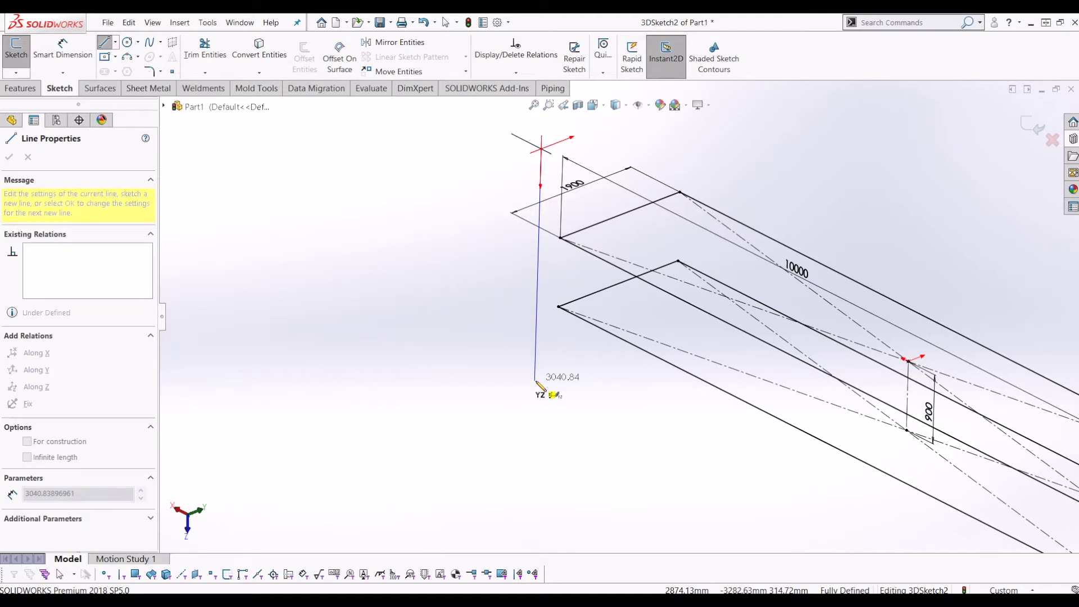
left_click(535, 381)
key("Escape")
- Try a coincident relation between the vertical line and the upper rectangle's nearest corner, and undo it
left_click(541, 233)
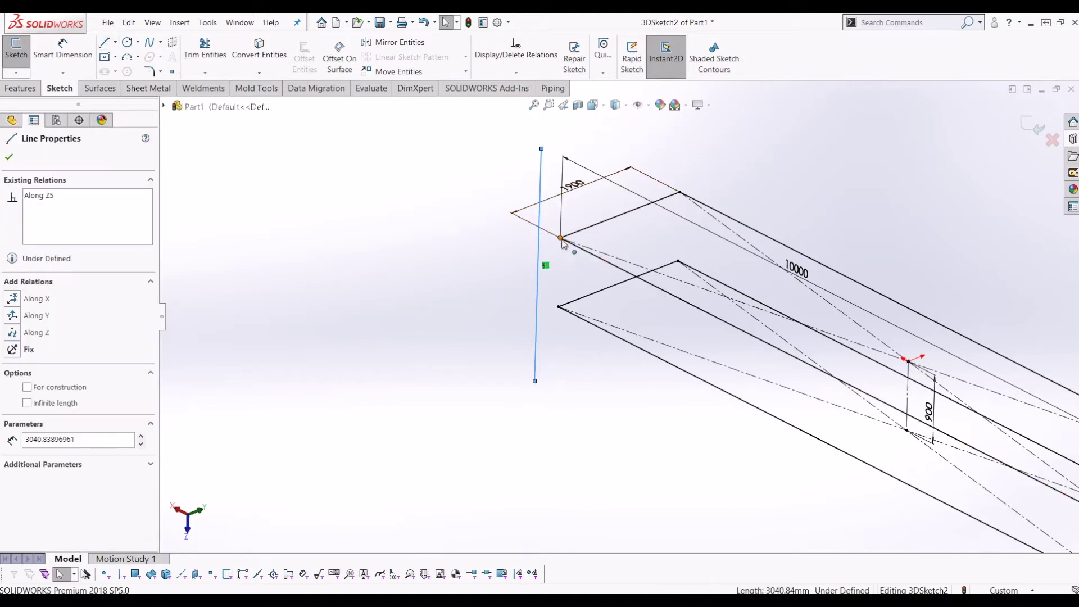
left_click(560, 238, "ctrl")
left_click(18, 374)
left_click(313, 394)
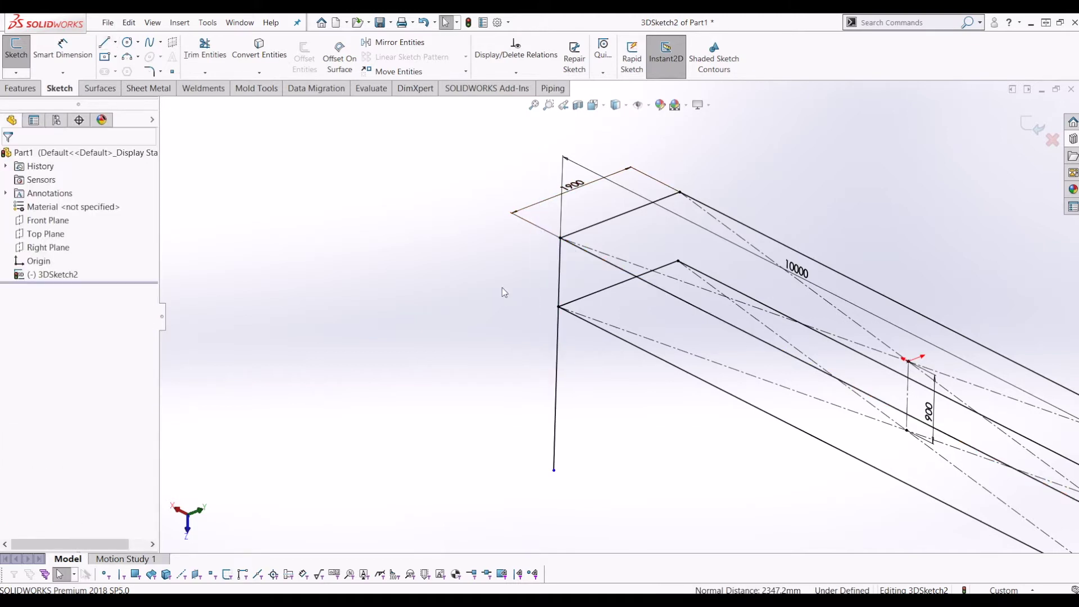
scroll(574, 250, "down", 2)
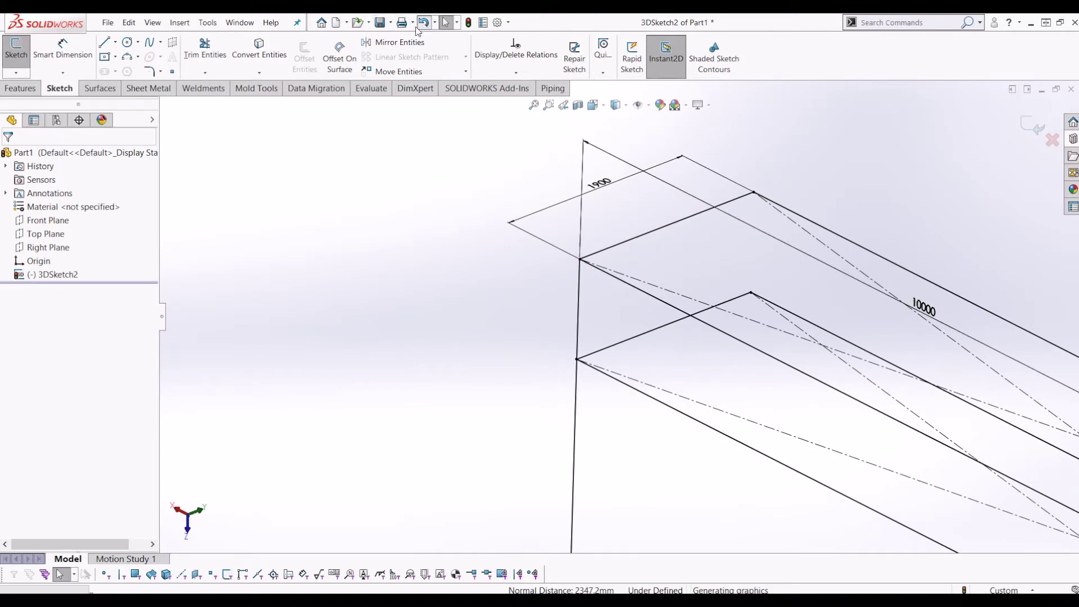
left_click(424, 25)
- Move the upper endpoint of the vertical line higher, above the level of the upper rectangle
scroll(597, 332, "up", 4)
left_click(592, 335)
left_click_drag(586, 226, 550, 130)
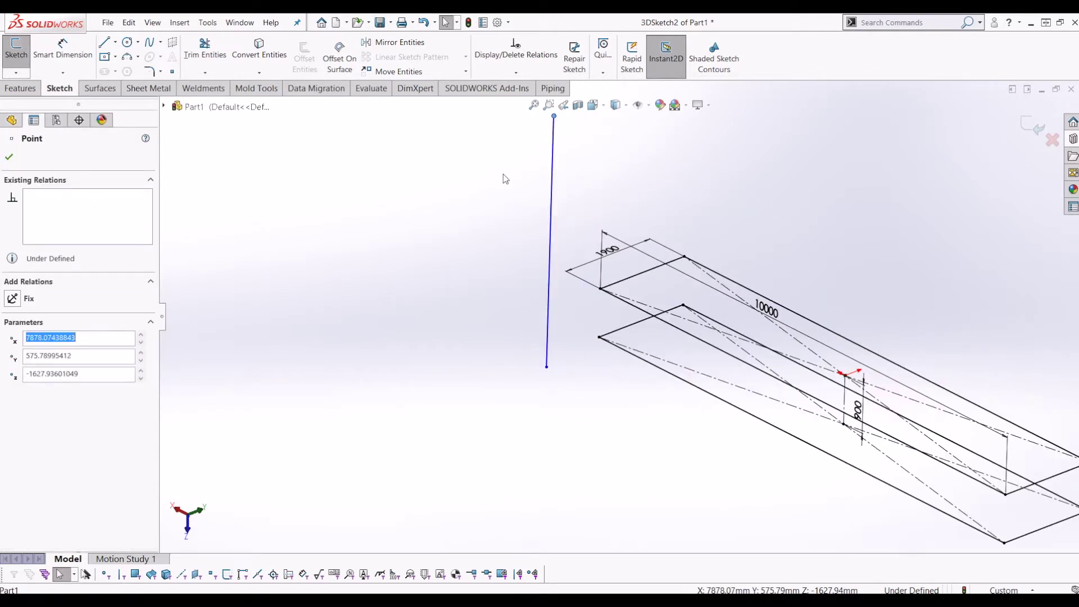
left_click(518, 207)
- Make the vertical line coincident with the upper rectangle's corner, and lower the line's top endpoint slightly
left_click(552, 201)
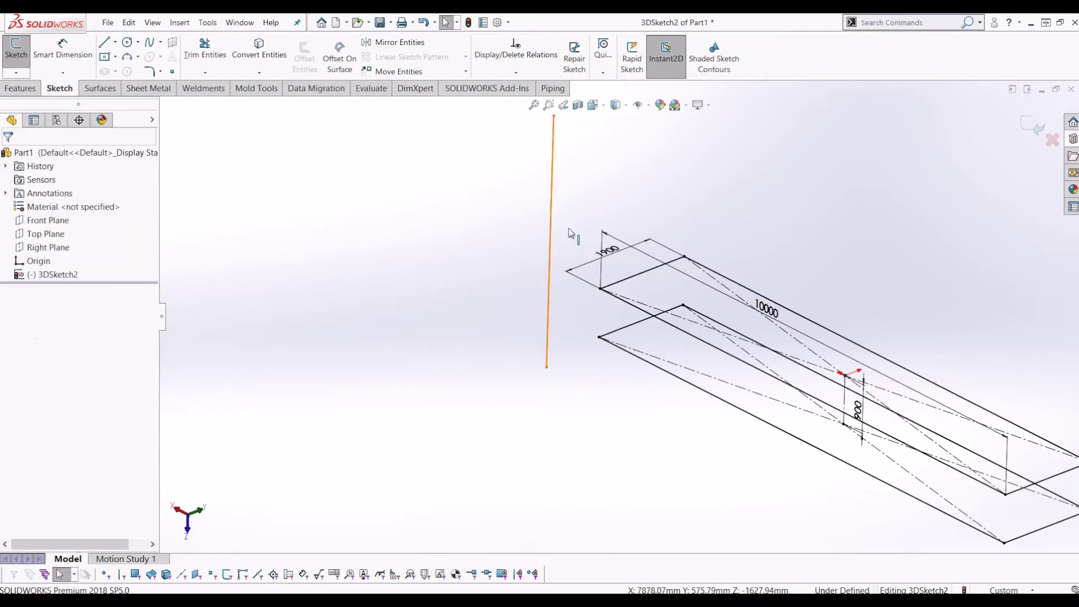
left_click(601, 289, "ctrl")
left_click(14, 374)
left_click(475, 347)
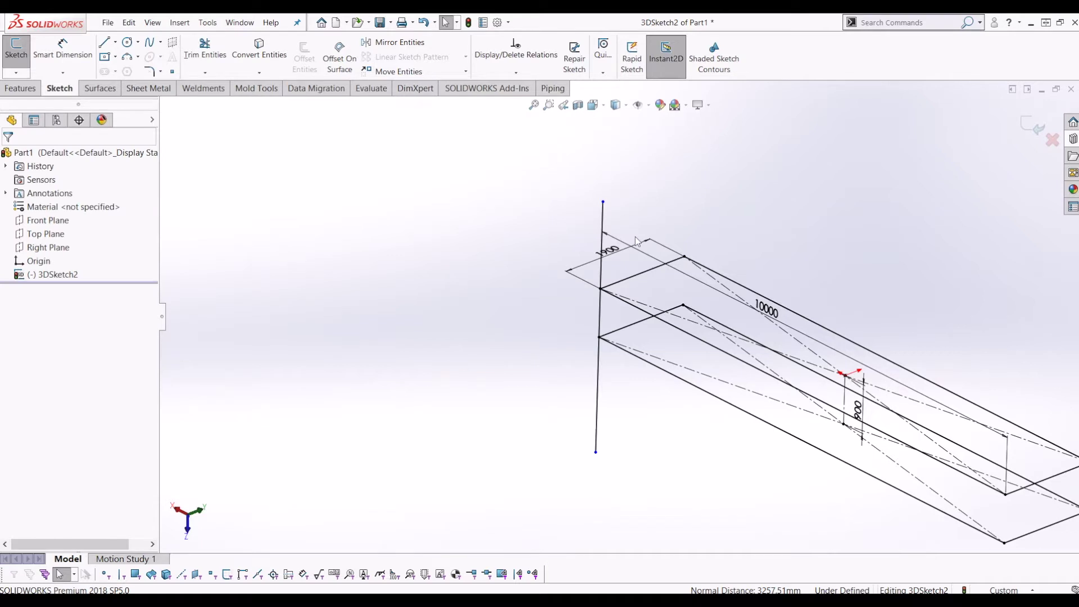
left_click(604, 202)
left_click_drag(593, 216, 593, 216)
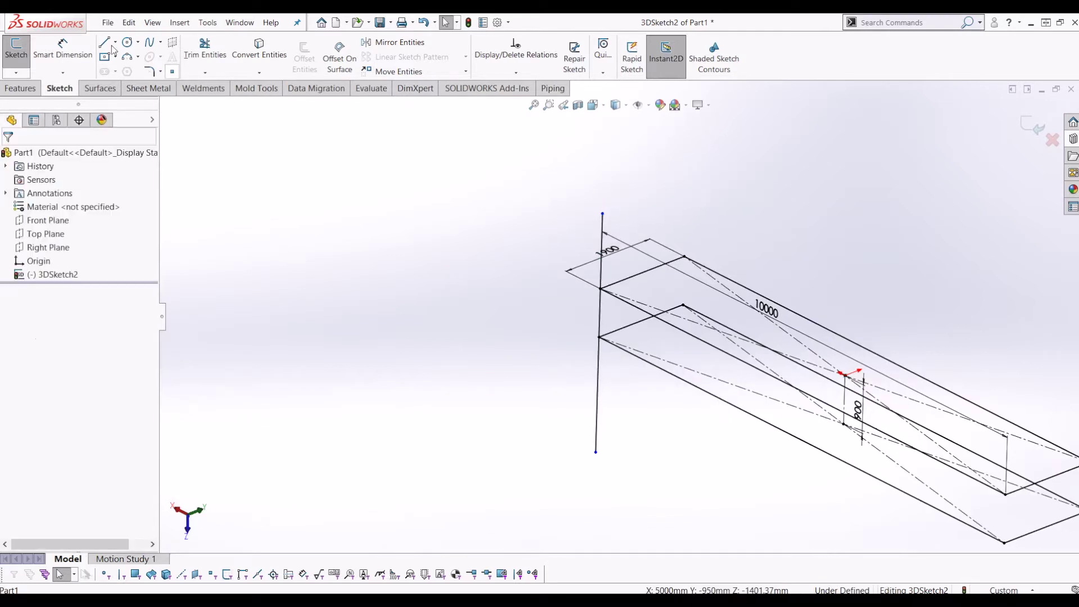
- Dimension the distance from the upper rectangle's corner to the vertical line's top endpoint as 100 mm
left_click(48, 40)
scroll(655, 342, "down", 3)
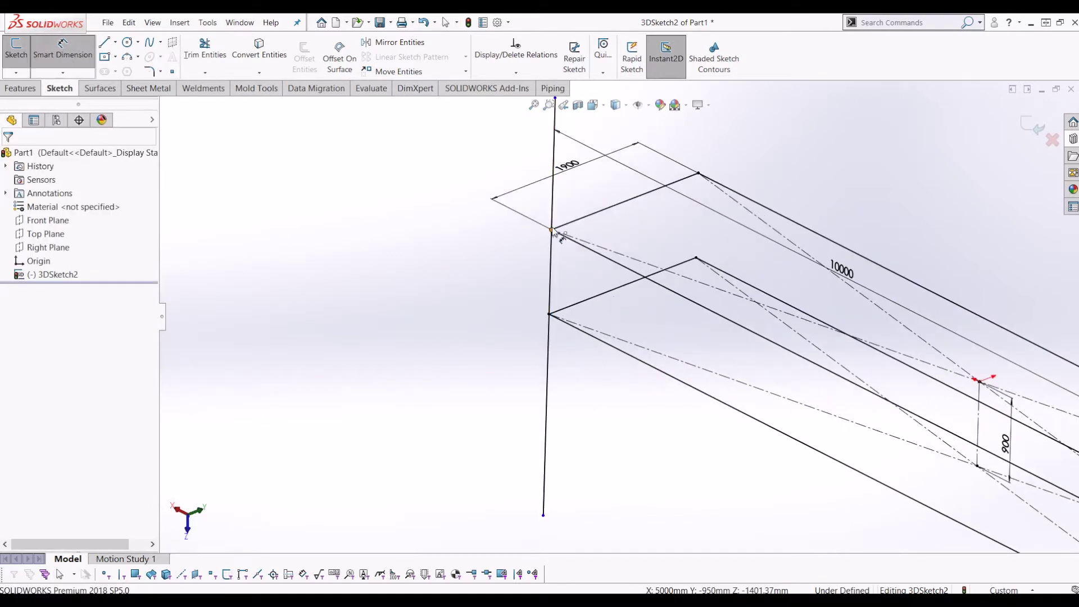
left_click(553, 231)
scroll(557, 225, "up", 2)
left_click(584, 191)
scroll(550, 232, "down", 2)
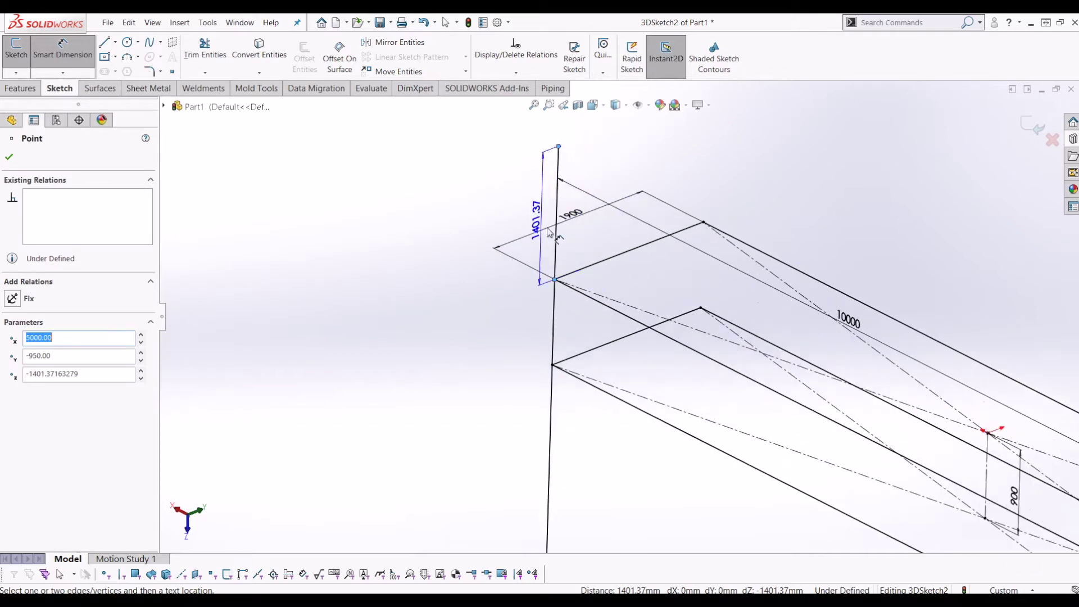
left_click(575, 234)
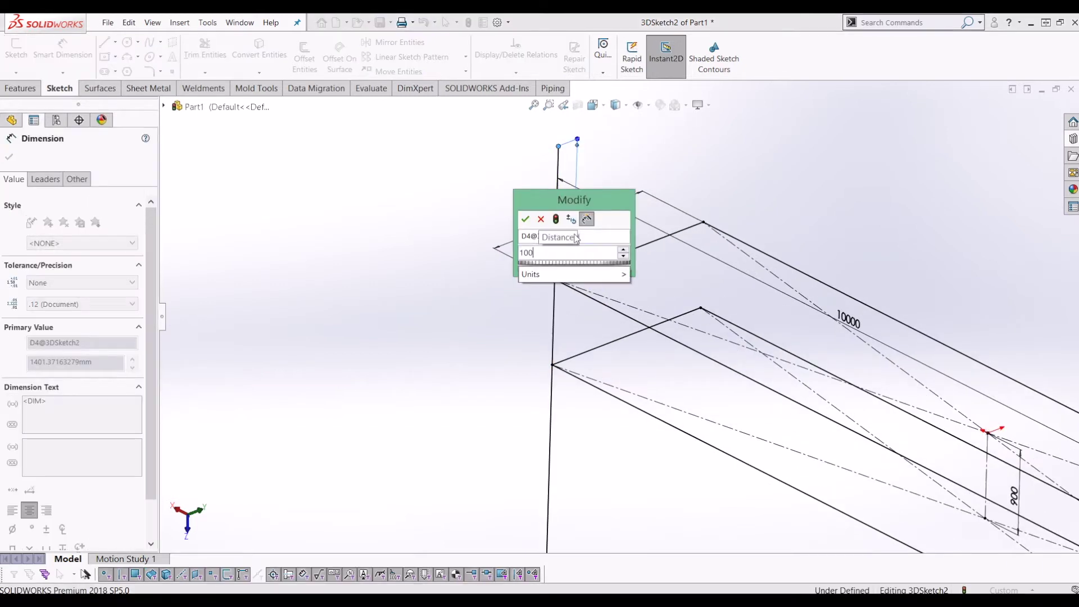
key("Return")
- Dimension the overall length of the vertical leg line as 7500 mm
scroll(674, 303, "down", 5)
scroll(652, 265, "up", 6)
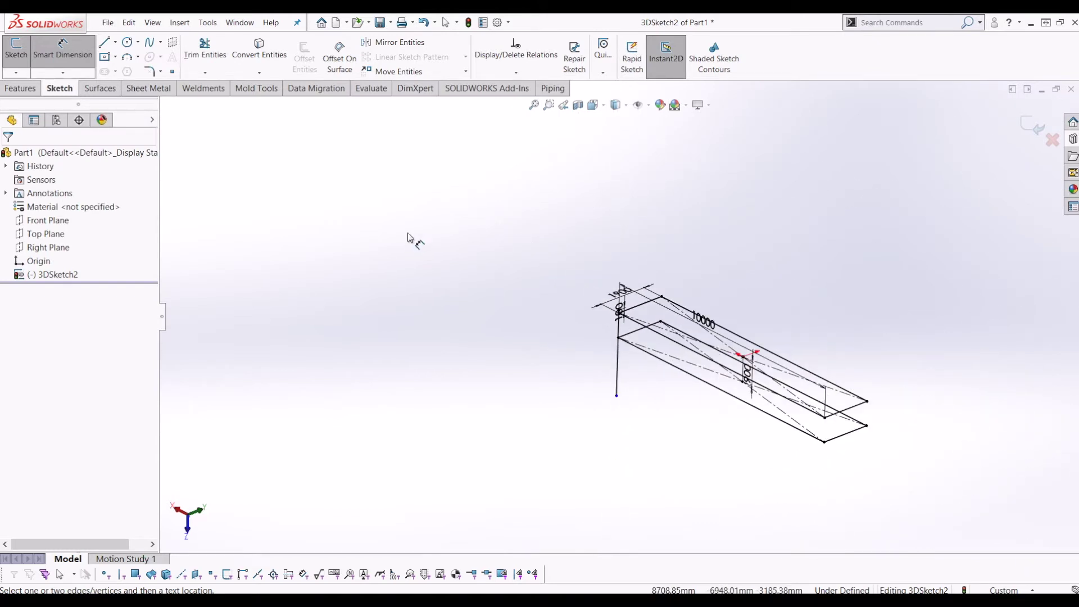
scroll(613, 346, "down", 2)
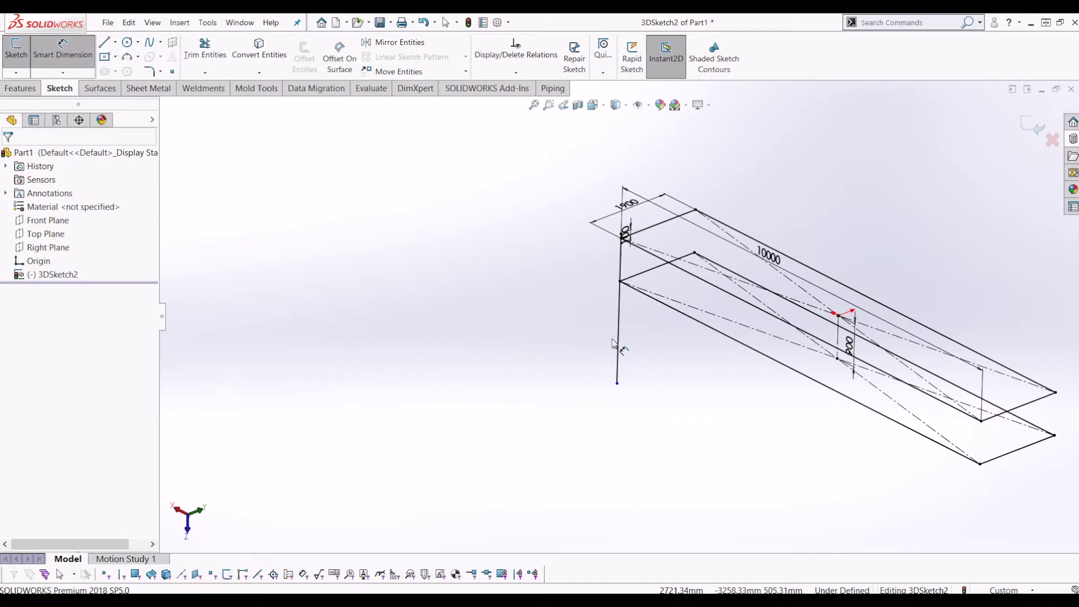
left_click(600, 343)
left_click(585, 325)
type("7500")
key("Return")
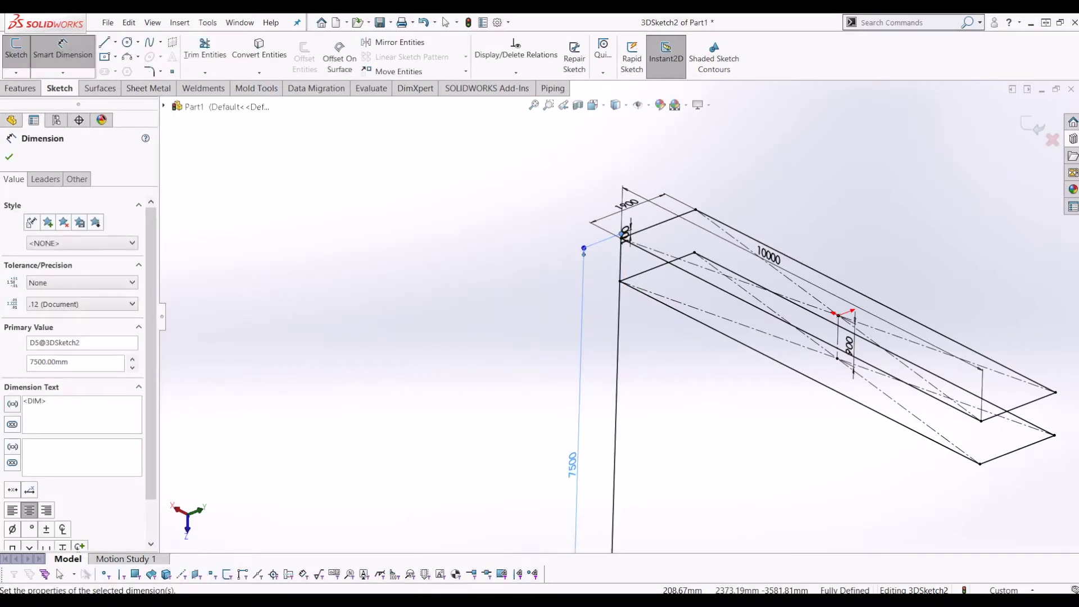
key("Escape")
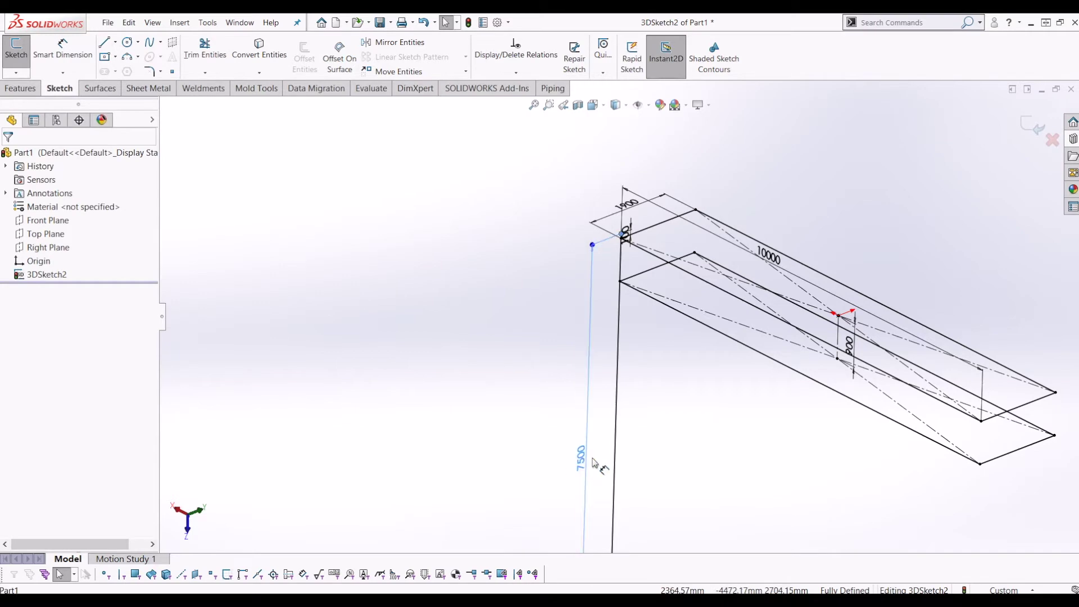
- Examine the frame sketch from several sides, checking the legs and their dimensions at the rectangle corners
mouse_move(575, 471)
middle_mouse_down()
mouse_move(662, 383)
mouse_move(717, 450)
middle_mouse_up()
scroll(569, 447, "up", 4)
mouse_move(686, 356)
middle_mouse_down()
mouse_move(723, 369)
mouse_move(697, 381)
middle_mouse_up()
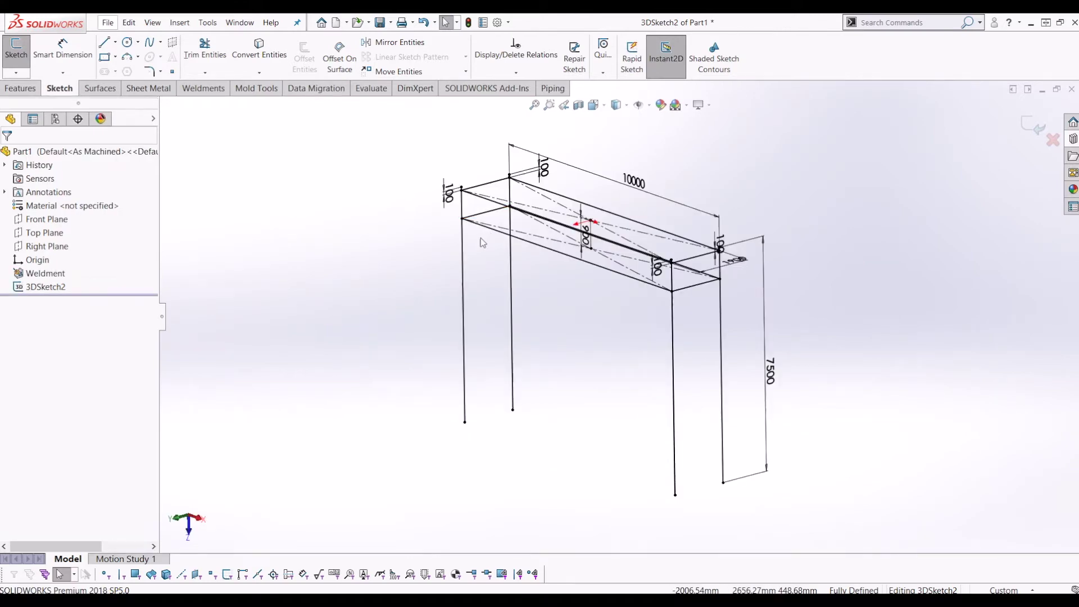
mouse_move(731, 326)
middle_mouse_down()
mouse_move(745, 330)
mouse_move(692, 306)
mouse_move(613, 329)
mouse_move(579, 415)
middle_mouse_up()
scroll(554, 285, "down", 10)
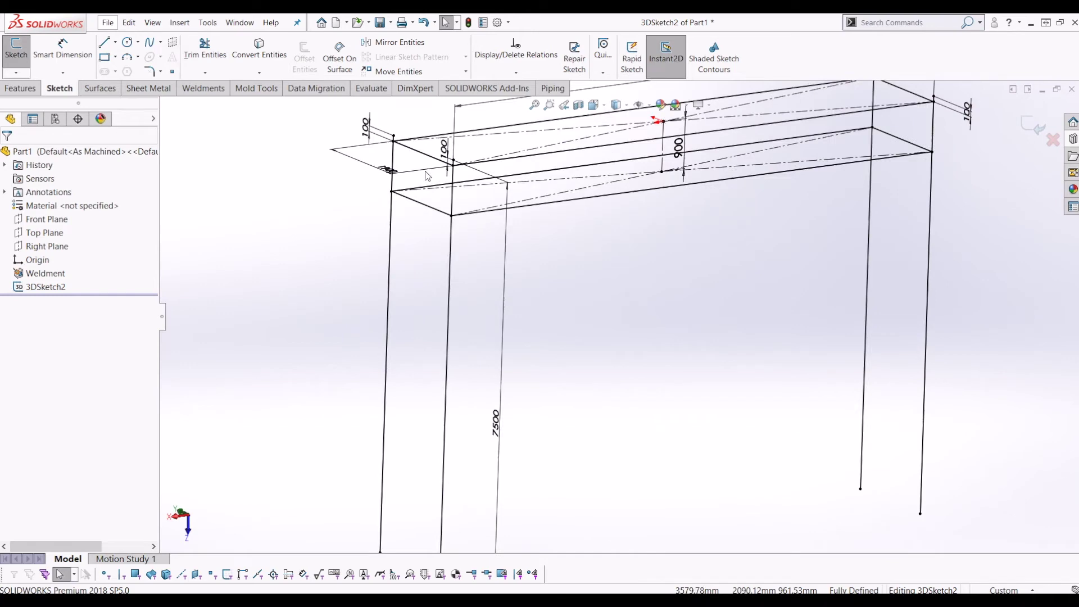
scroll(581, 228, "up", 3)
scroll(571, 209, "down", 3)
scroll(617, 316, "up", 12)
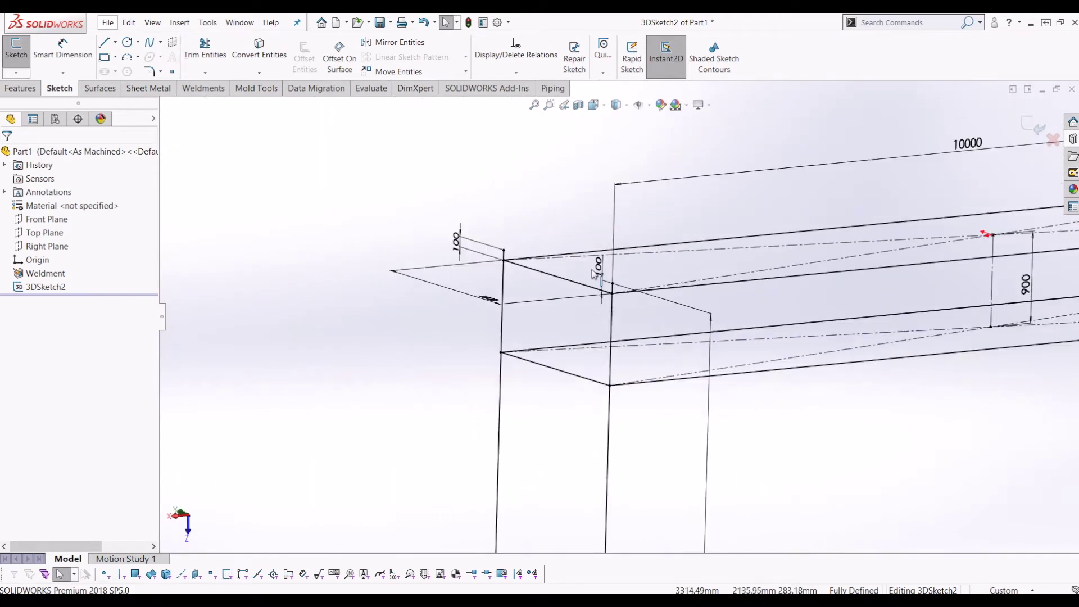
mouse_move(772, 349)
middle_mouse_down()
mouse_move(743, 317)
mouse_move(672, 371)
middle_mouse_up()
- Finish and exit the 3D sketch of the frame
left_click(1034, 125)
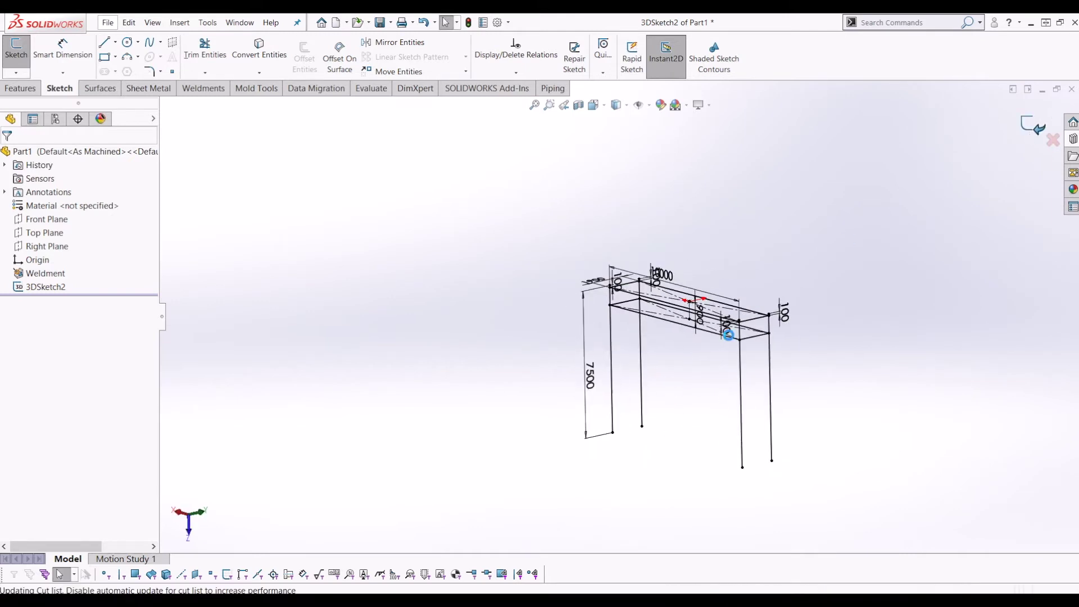
scroll(733, 344, "up", 7)
key("f")
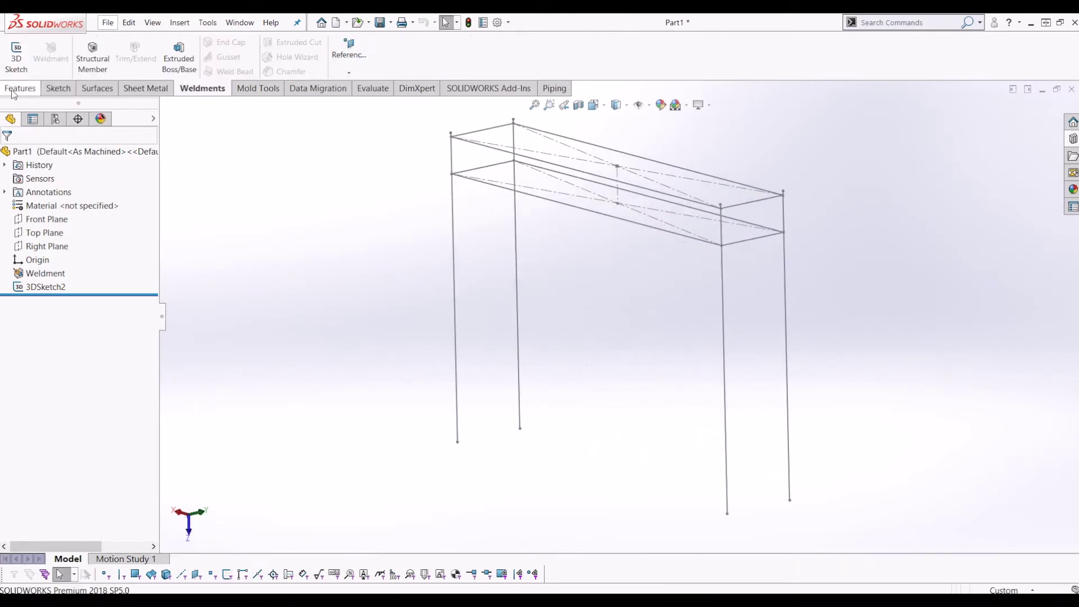
- Start a structural member with the BSI Lib standard, UB Beam type and UB305x165x40 size
left_click(83, 56)
left_click(69, 241)
left_click(68, 244)
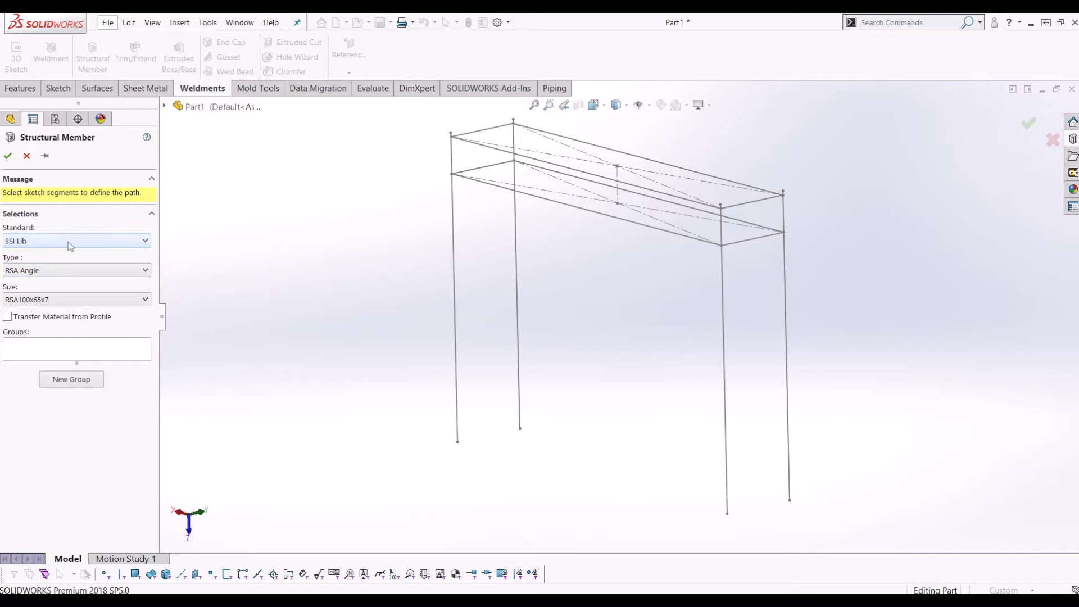
left_click(46, 273)
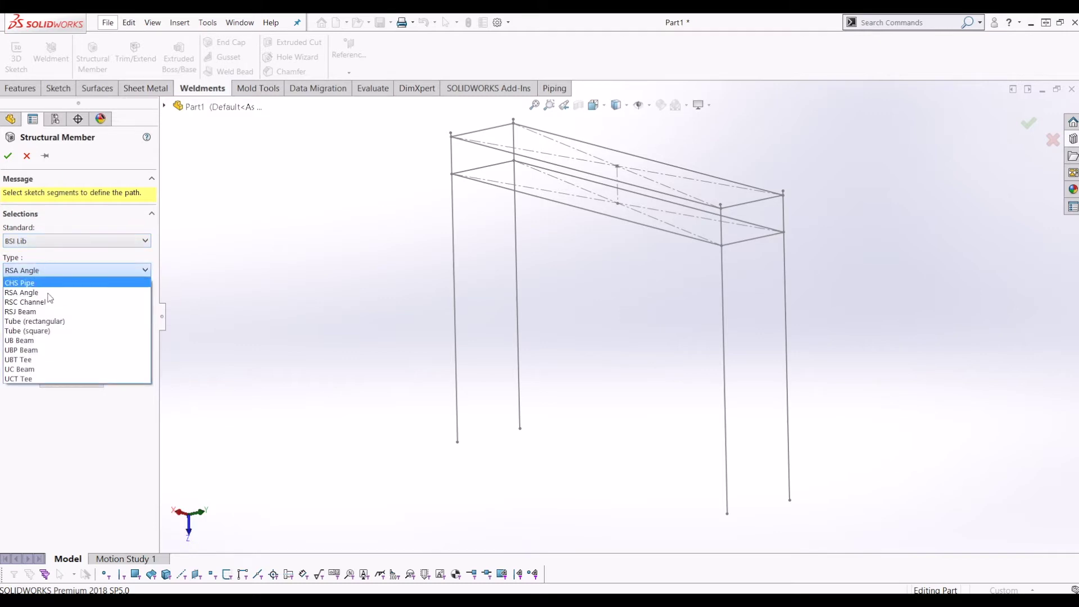
left_click(48, 344)
left_click(49, 302)
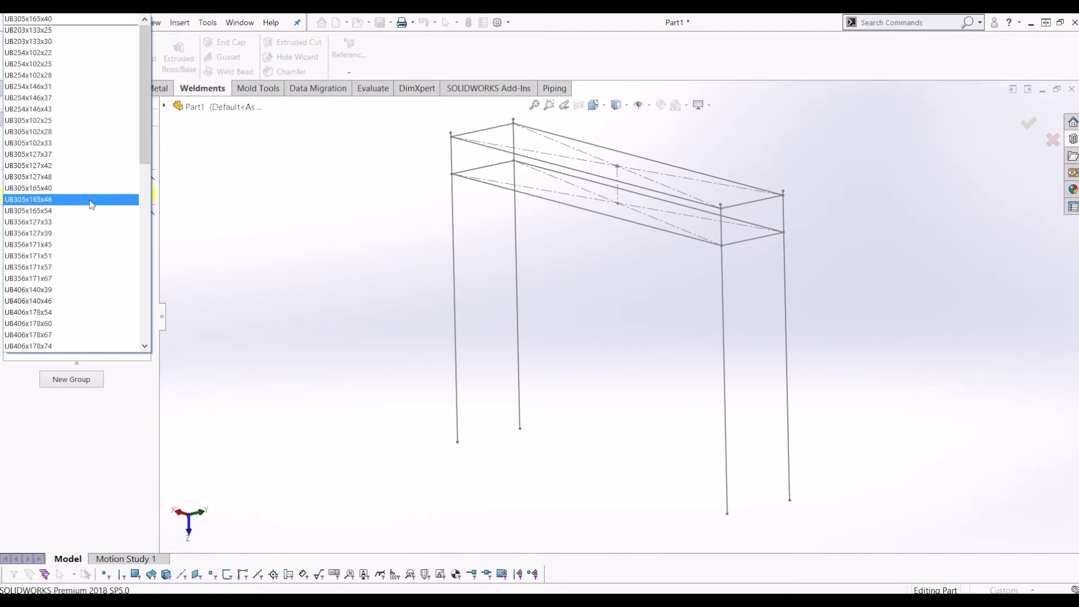
left_click(93, 189)
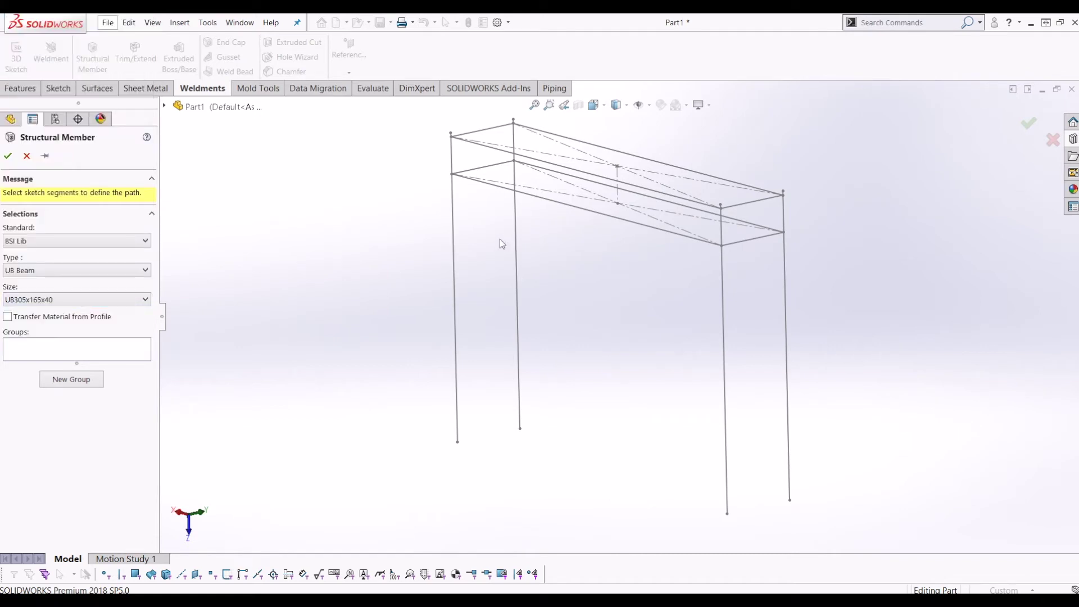
- Assign the beam profile to the two legs at one end of the frame and rotate it 90 degrees
left_click(456, 261)
left_click(517, 267)
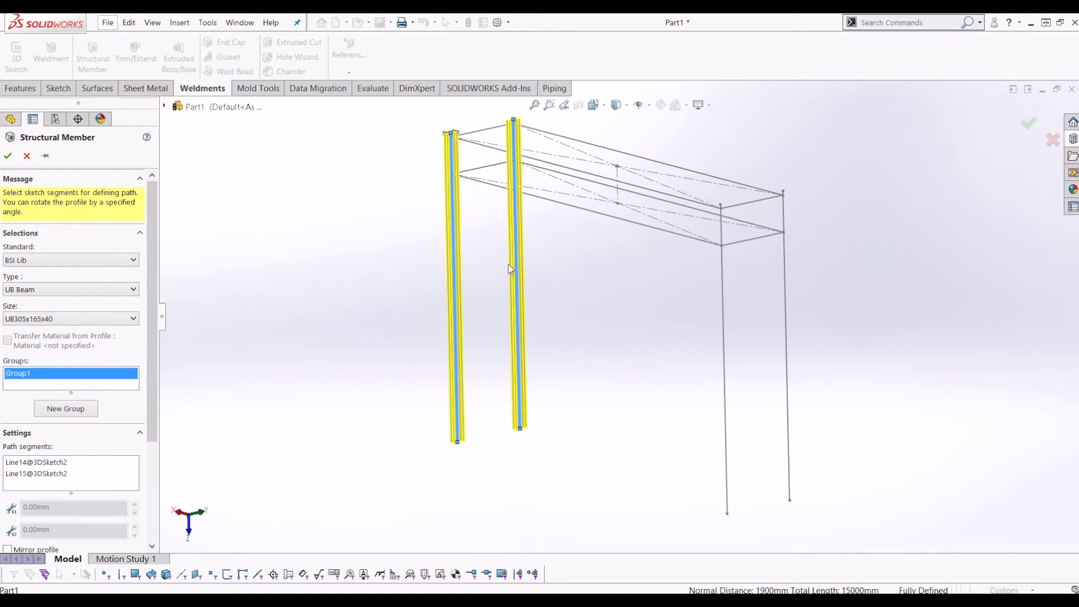
scroll(511, 269, "down", 6)
mouse_move(446, 213)
middle_mouse_down()
mouse_move(470, 228)
mouse_move(451, 287)
middle_mouse_up()
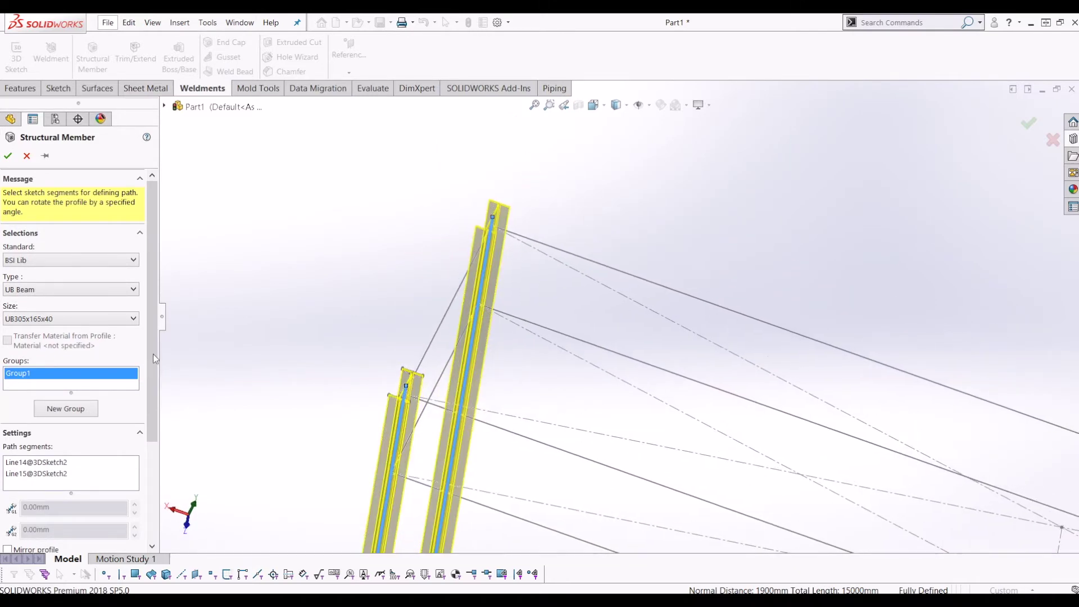
scroll(152, 343, "down", 5)
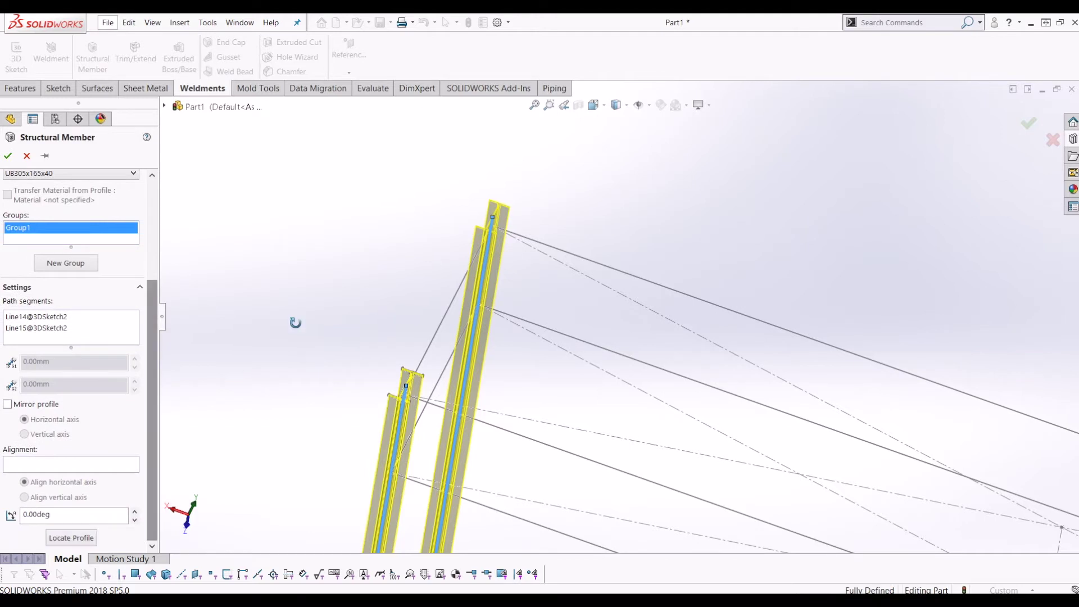
middle_click_drag(296, 323, 430, 378)
scroll(430, 378, "up", 4)
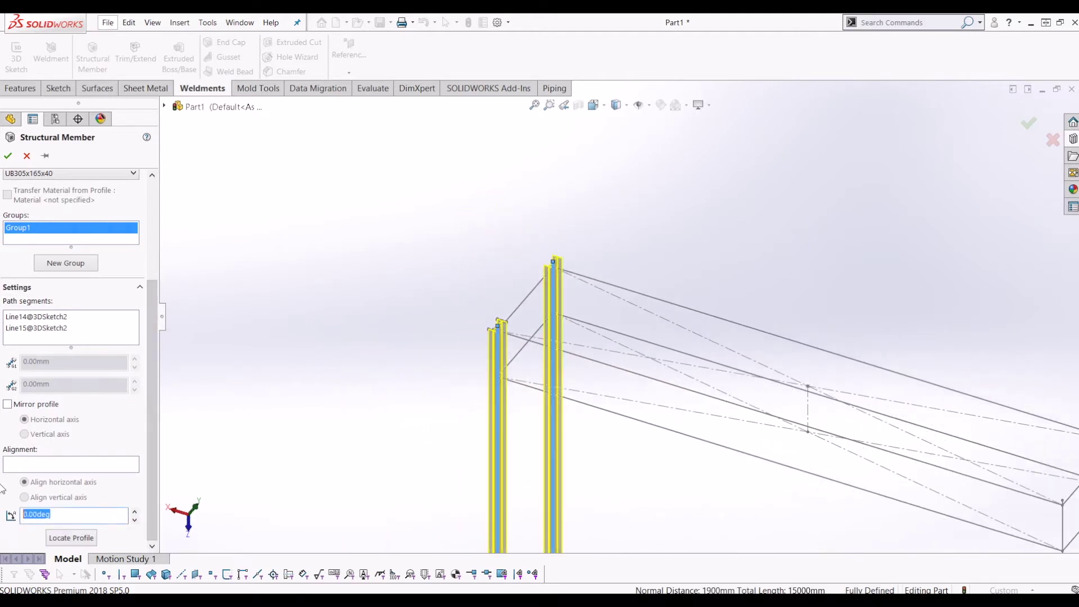
key("Return")
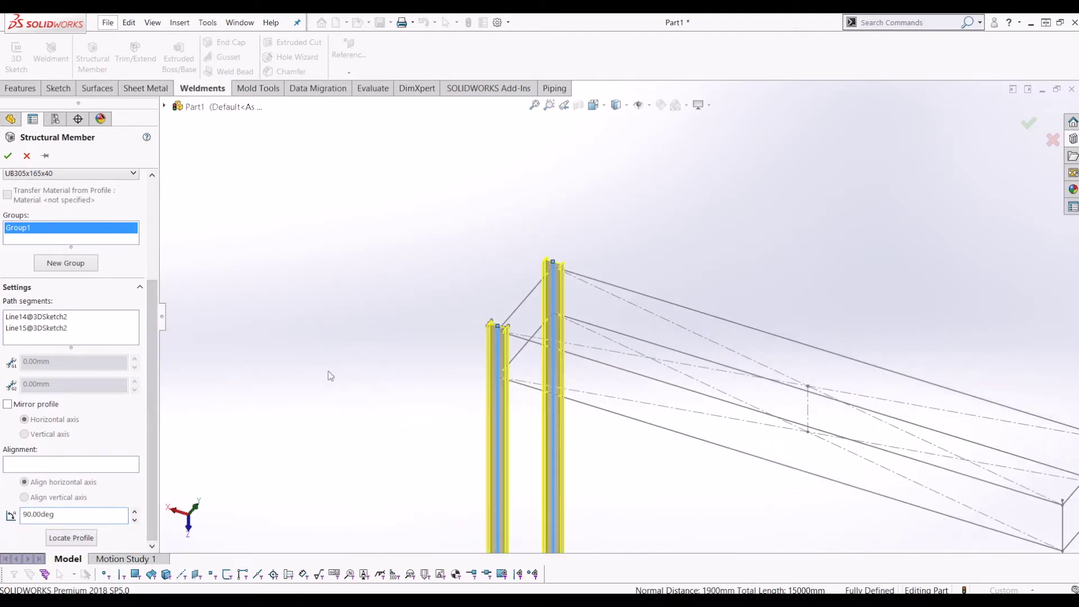
- Accept the structural member to create the two UB beam legs at one end of the frame
mouse_move(456, 318)
middle_mouse_down()
mouse_move(643, 221)
mouse_move(580, 342)
mouse_move(539, 313)
mouse_move(522, 419)
mouse_move(574, 433)
mouse_move(437, 412)
mouse_move(547, 491)
middle_mouse_up()
scroll(529, 439, "up", 3)
scroll(546, 492, "down", 2)
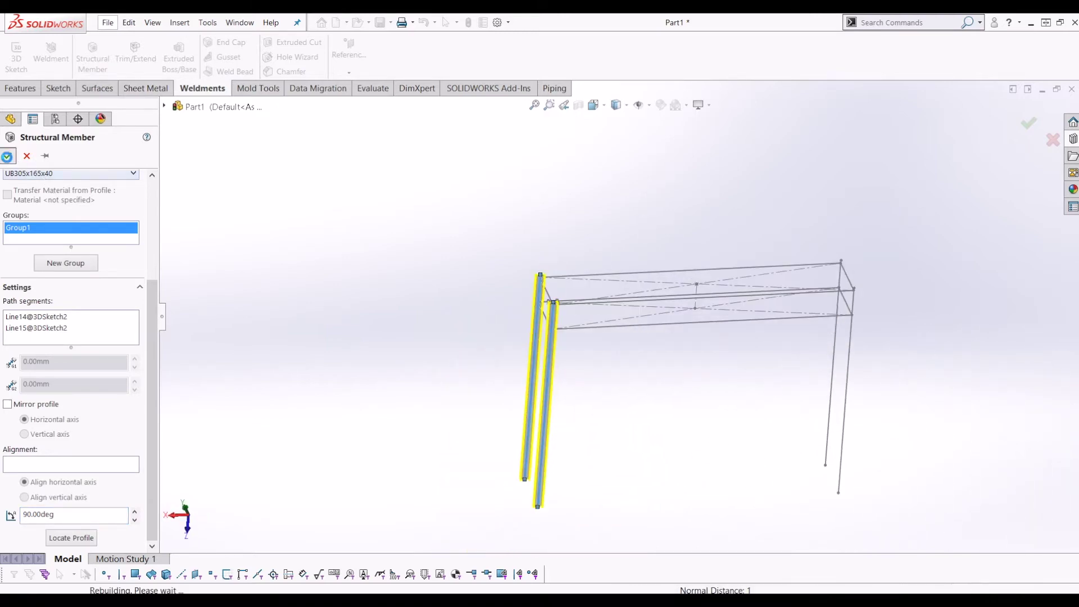
left_click(8, 156)
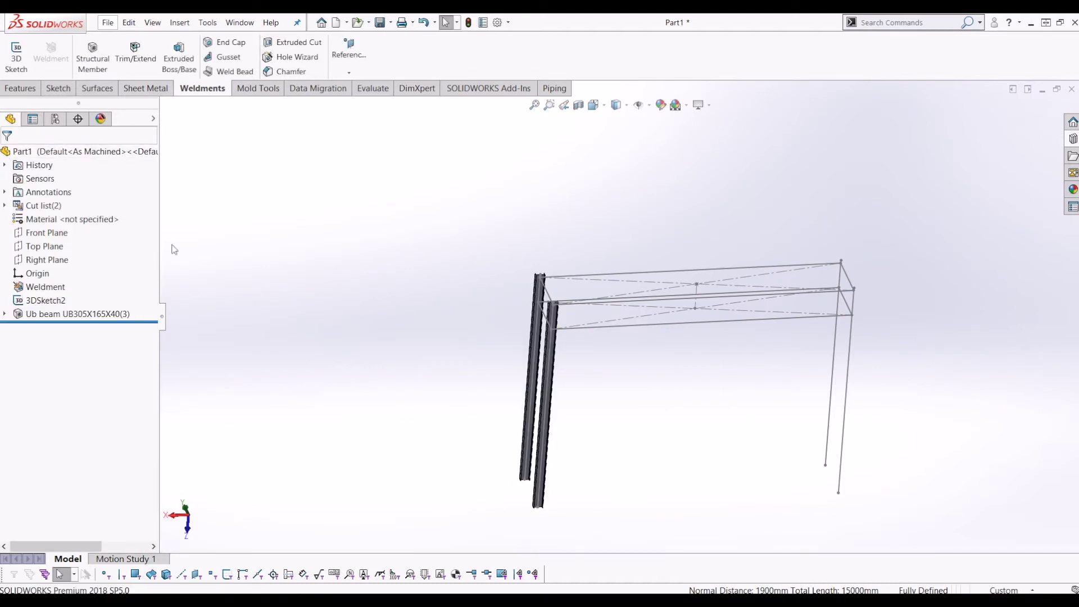
- Start a structural member with the ISO Lib standard, c channel type and CH 140 x 15 size
left_click(94, 62)
scroll(494, 273, "down", 4)
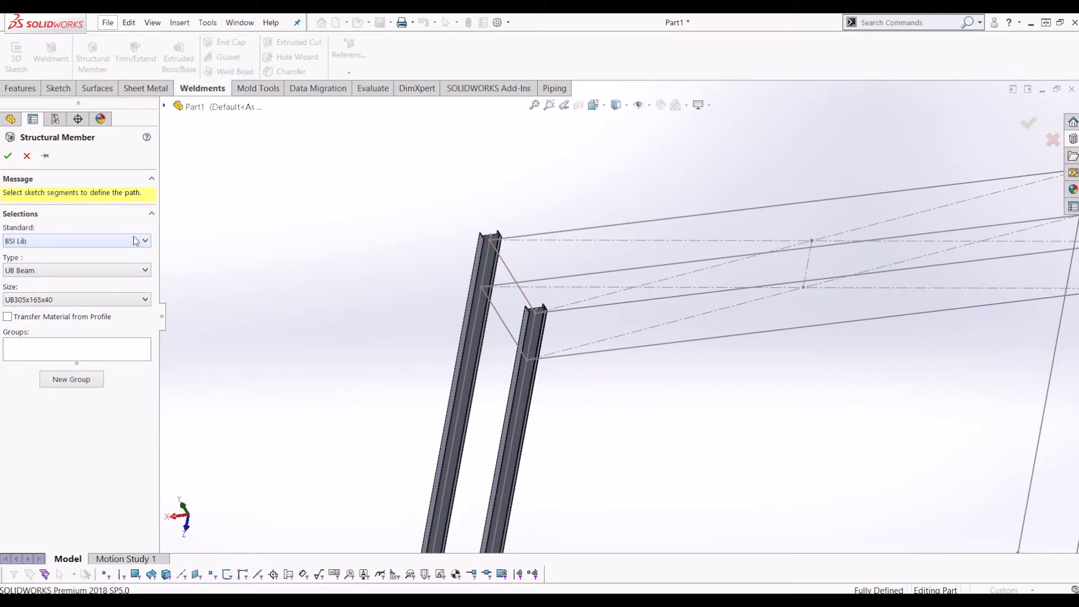
left_click(47, 236)
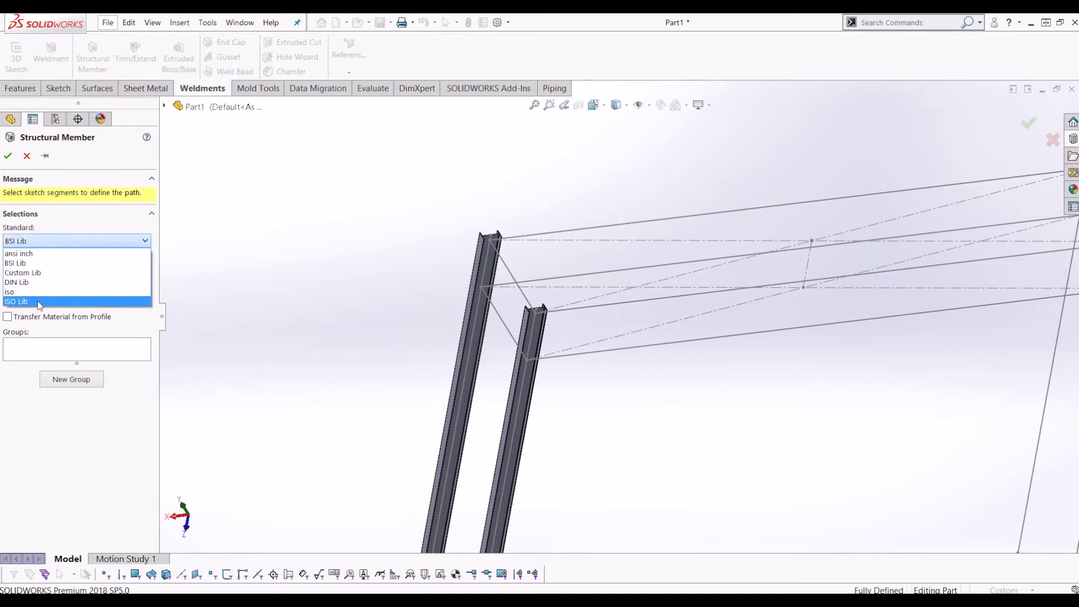
left_click(38, 303)
left_click(56, 271)
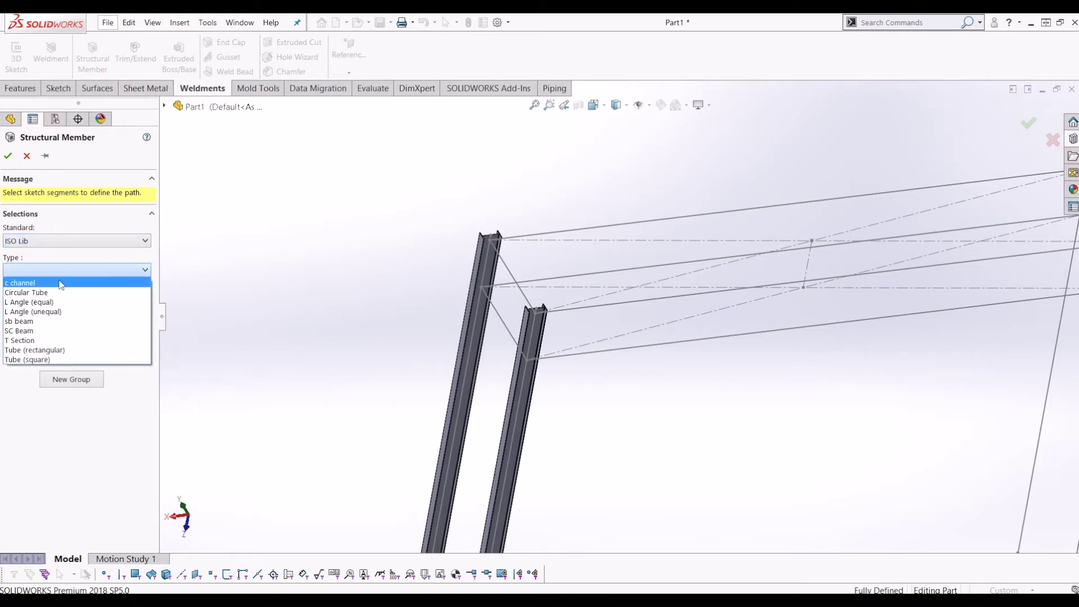
left_click(61, 282)
left_click(61, 300)
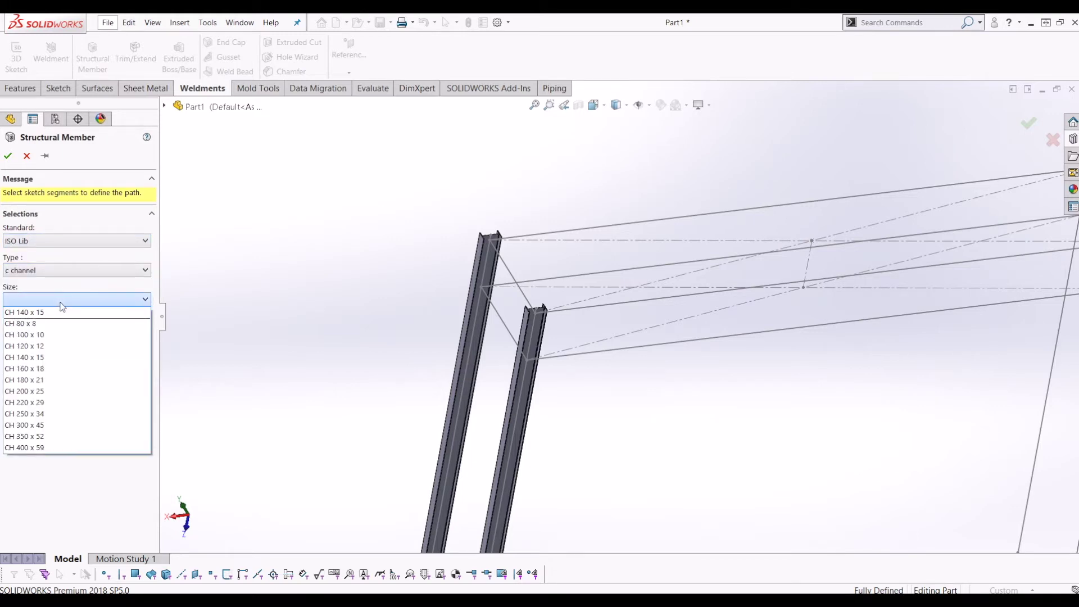
left_click(87, 358)
- Assign the channel profile to the upper and lower cross lines between the two legs and rotate it 180 degrees
left_click(522, 288)
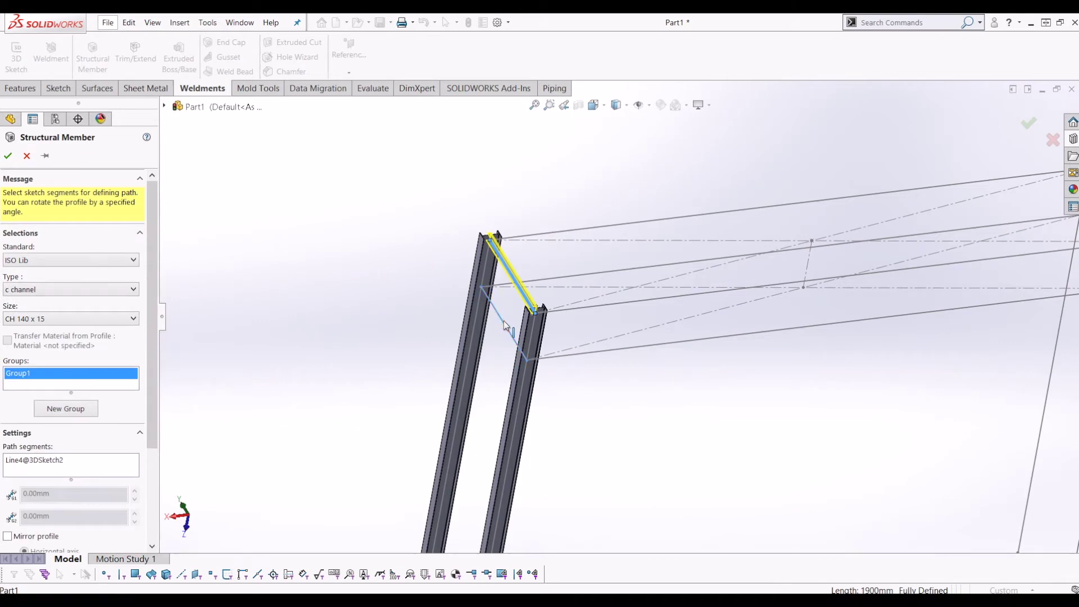
left_click(504, 322)
scroll(501, 282, "down", 3)
middle_click_drag(500, 282, 439, 278)
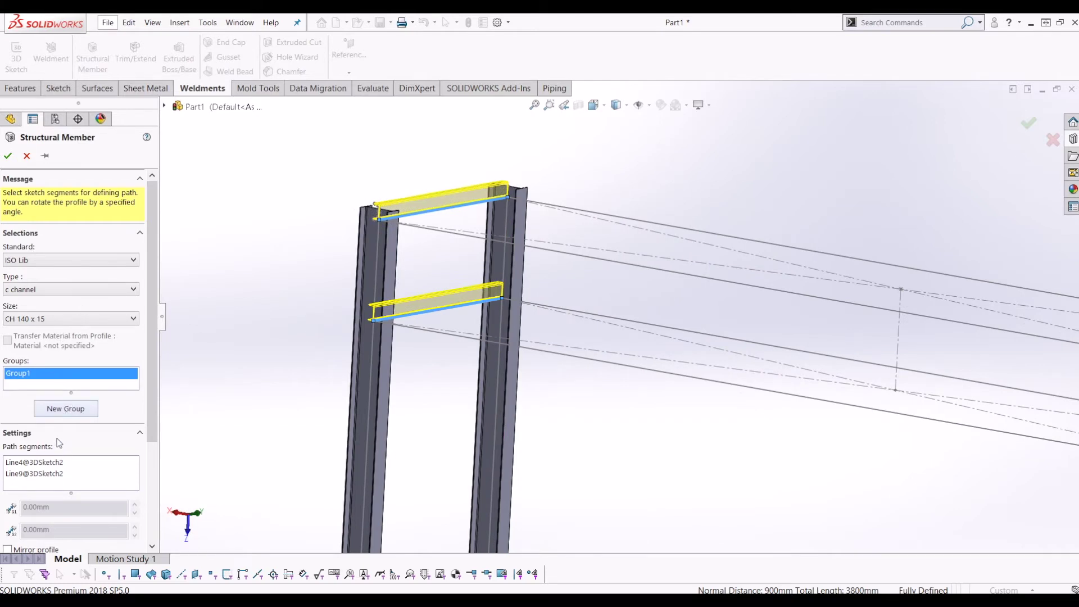
scroll(58, 443, "down", 3)
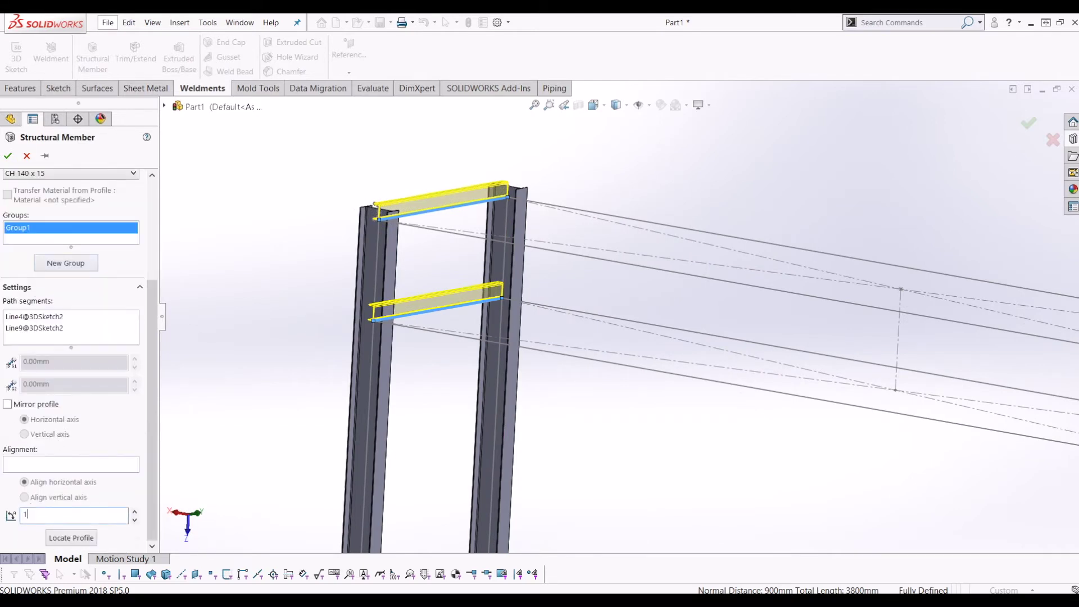
type("80")
key("Return")
middle_click_drag(439, 342, 433, 249)
scroll(559, 204, "down", 1)
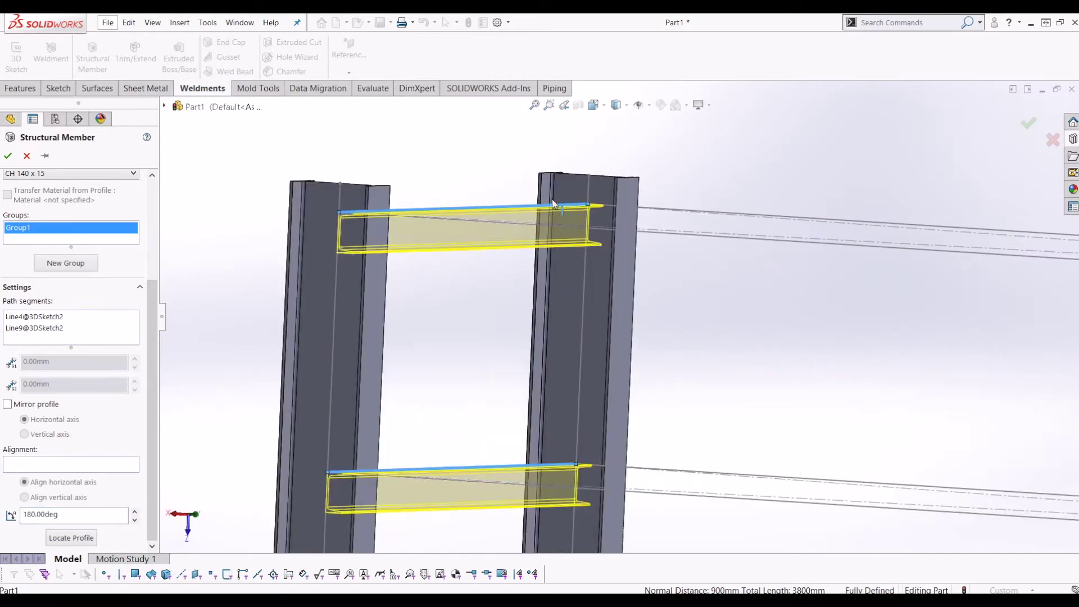
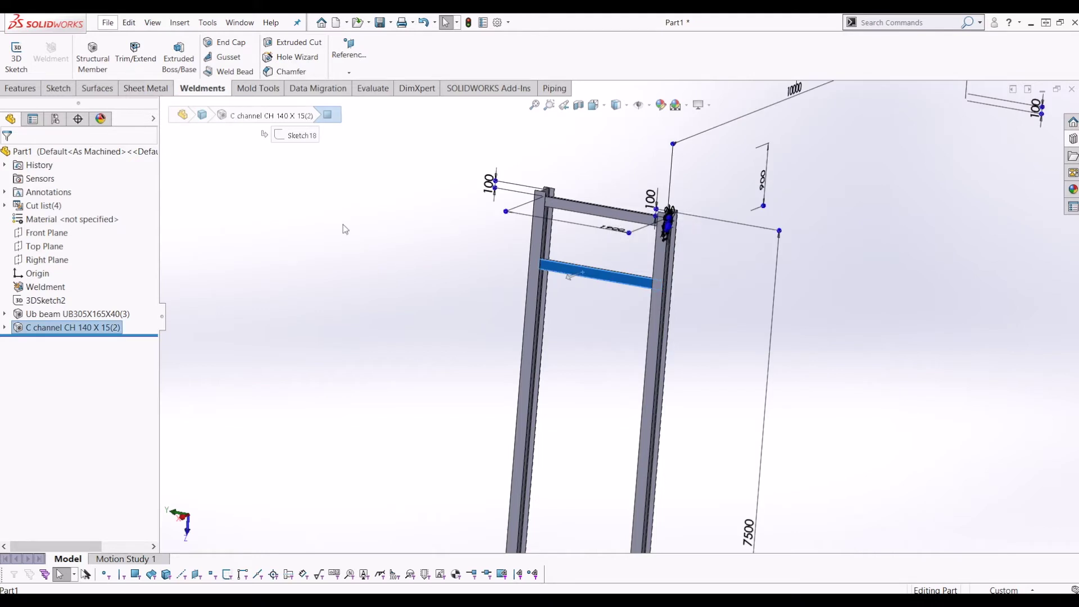
- Start a sketch on the outer face of the lower channel between the two legs
mouse_move(619, 246)
middle_mouse_down()
mouse_move(457, 250)
mouse_move(569, 239)
mouse_move(602, 321)
mouse_move(551, 336)
middle_mouse_up()
left_click(593, 412)
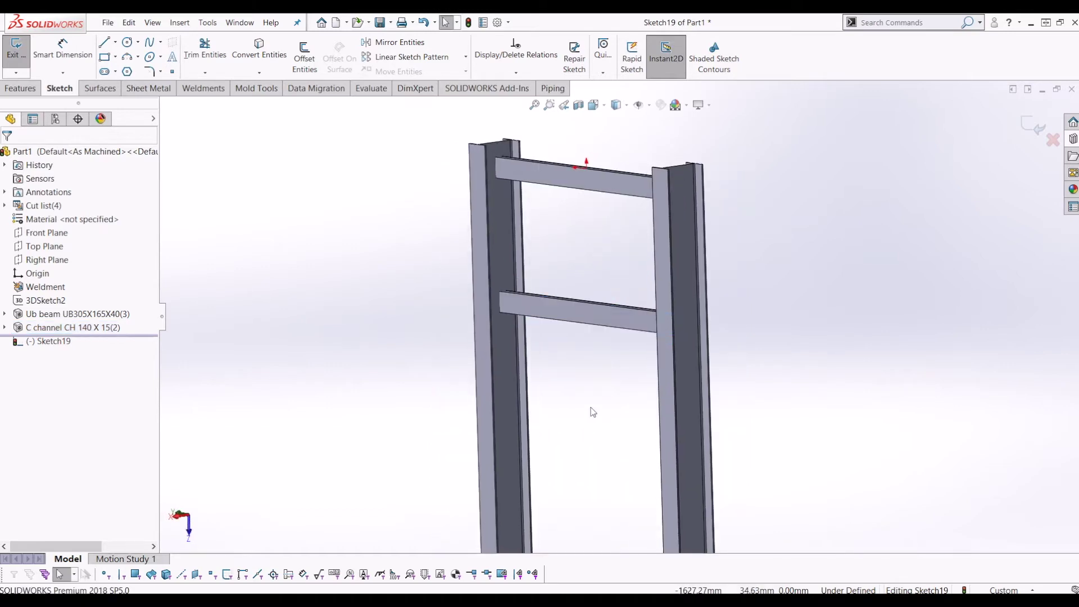
key("ctrl+8")
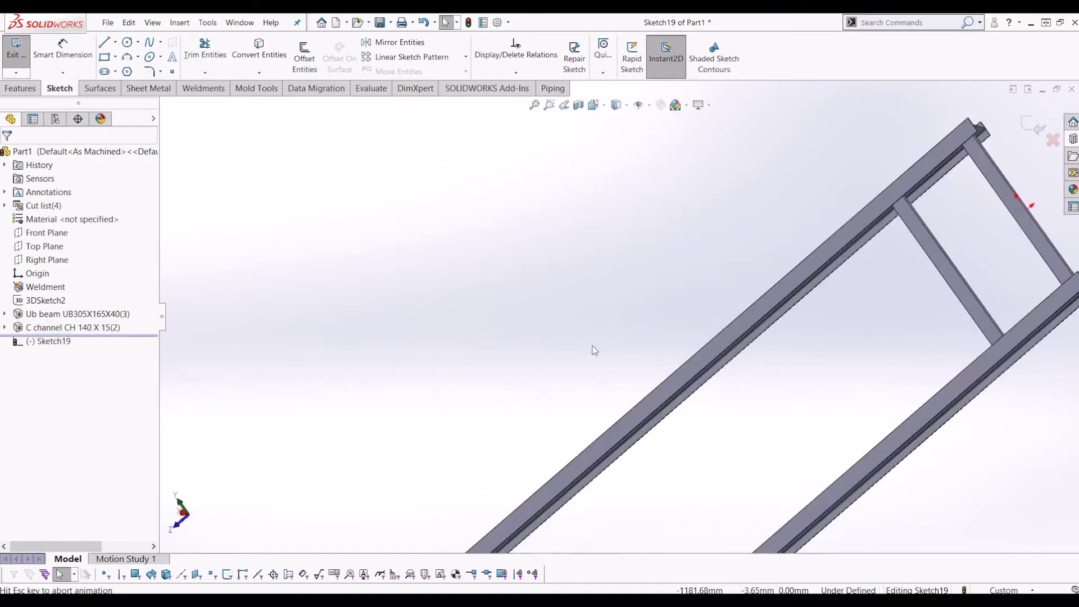
scroll(735, 337, "down", 5)
mouse_move(740, 304)
middle_mouse_down()
mouse_move(757, 224)
mouse_move(760, 239)
mouse_move(741, 228)
mouse_move(765, 198)
middle_mouse_up()
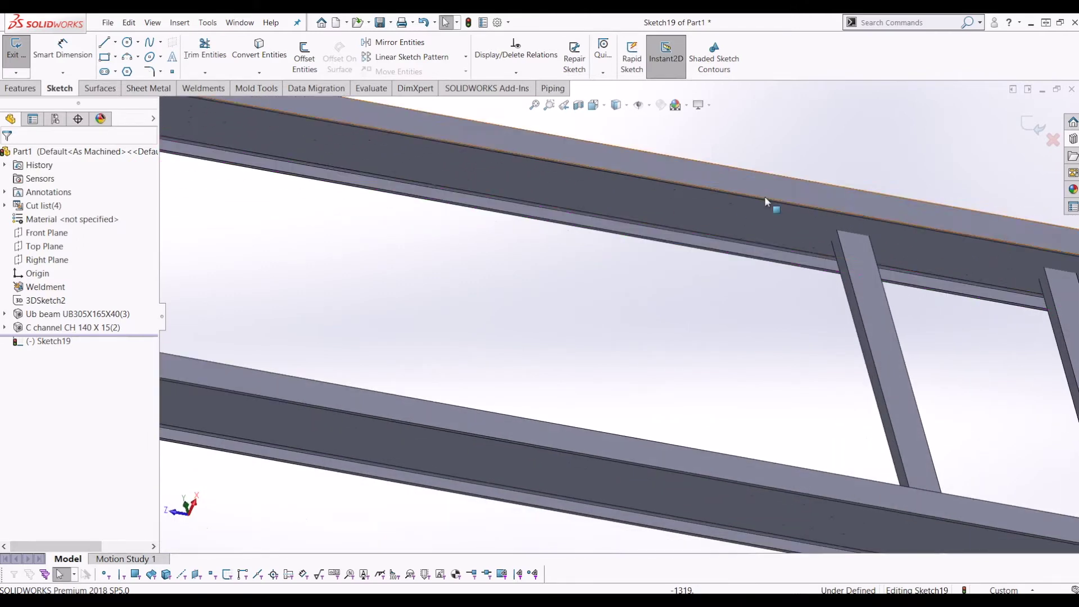
- Convert one long 7500 mm edge of each leg into a sketch line
left_click(751, 241)
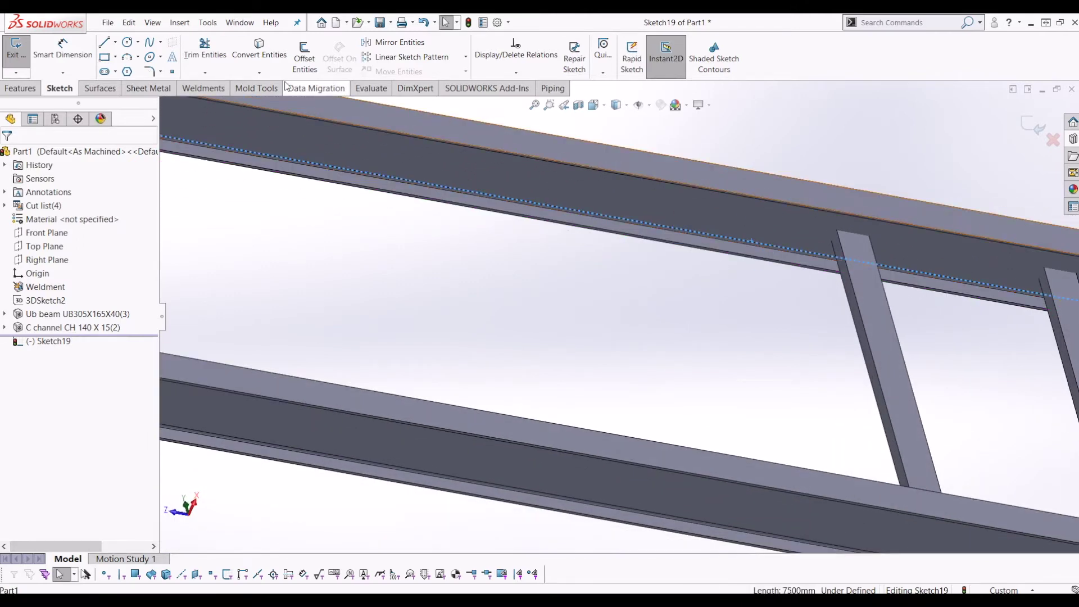
scroll(433, 185, "down", 2)
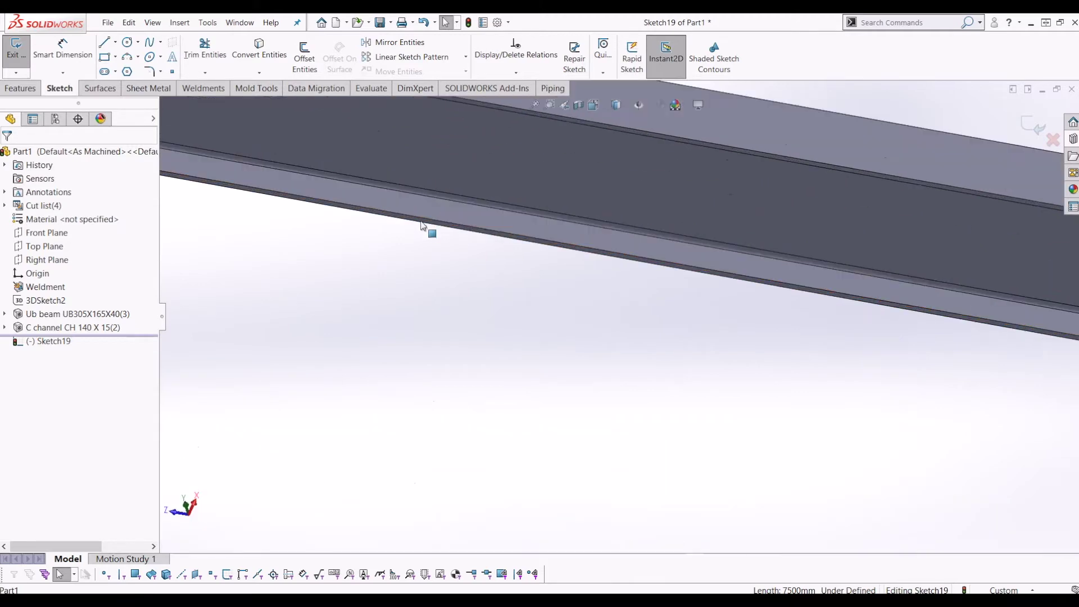
left_click(267, 52)
scroll(680, 345, "up", 5)
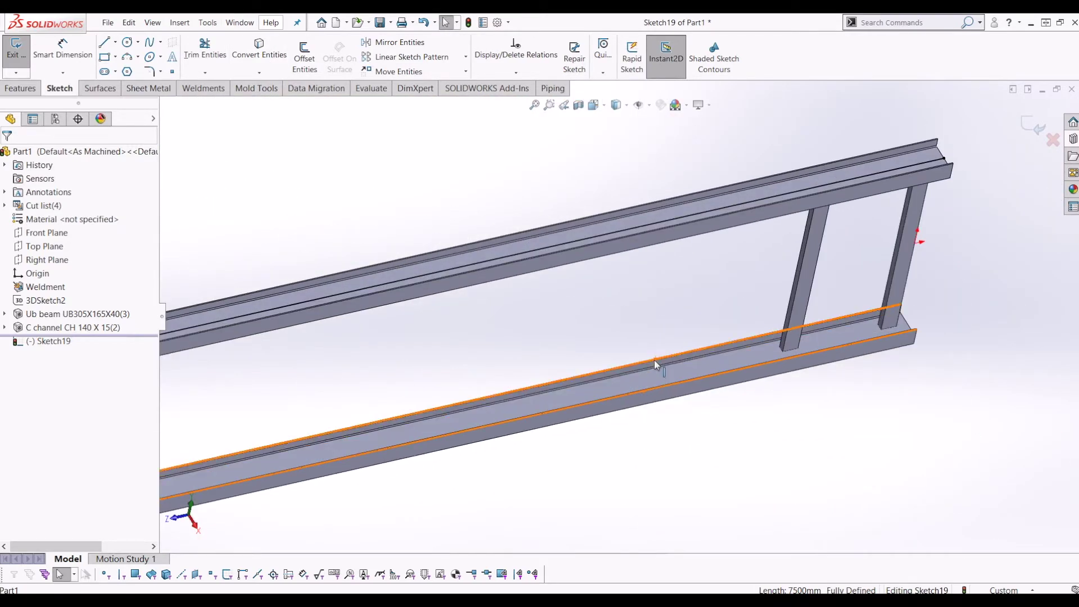
left_click(654, 369)
left_click(258, 55)
- Make the two converted leg lines construction geometry
middle_click_drag(654, 217, 433, 164)
left_click(437, 167)
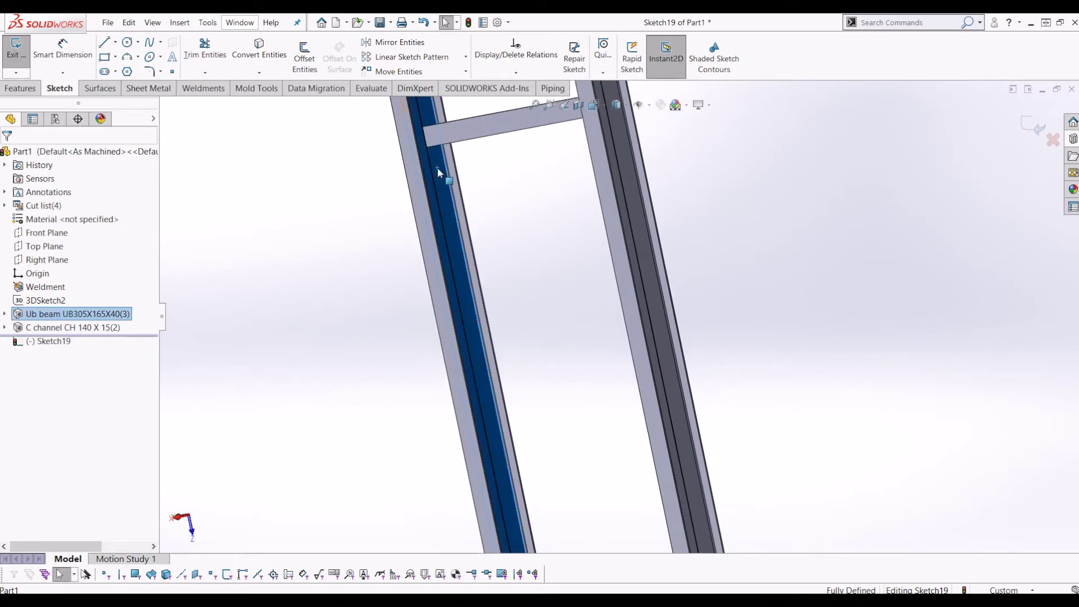
left_click(433, 181)
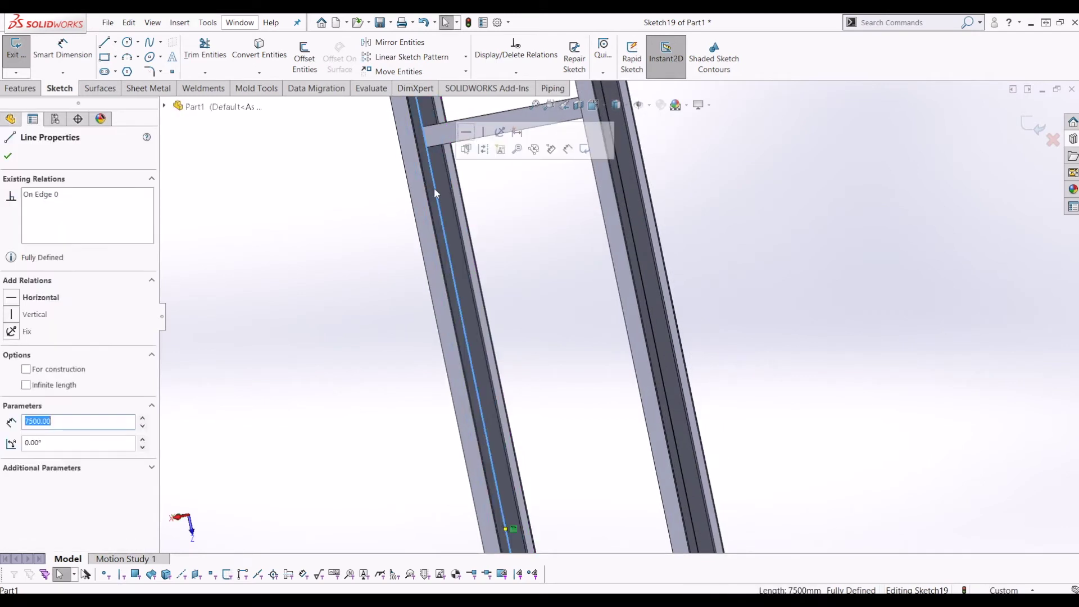
middle_click_drag(494, 223, 621, 190)
left_click(621, 191)
left_click(26, 370)
middle_click_drag(444, 225, 314, 274)
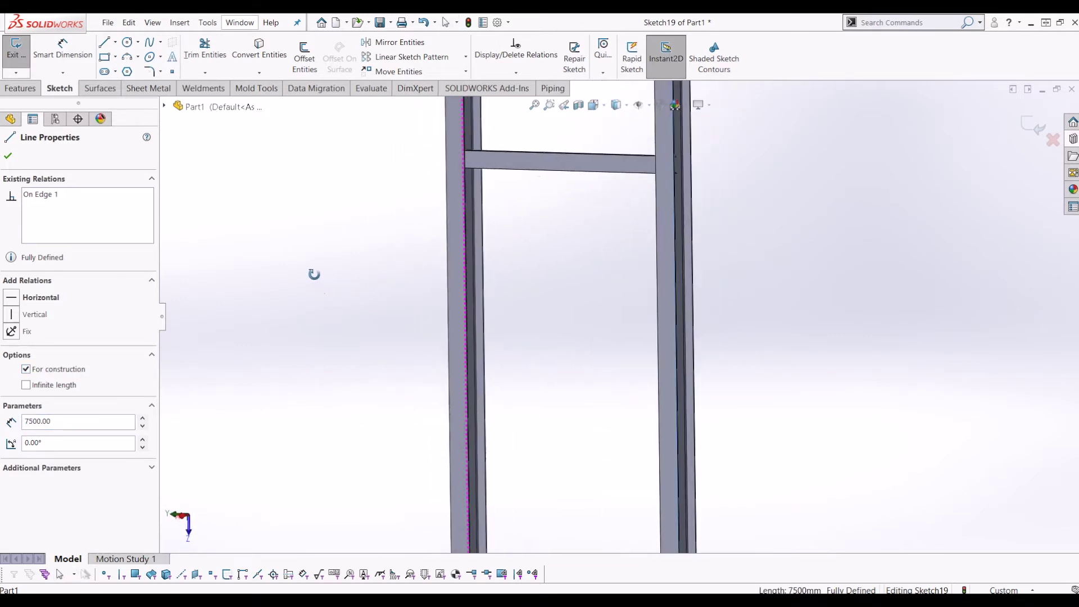
key("Escape")
- Sketch a corner rectangle about 231 mm wide and 245 mm high below the lower channel, starting where it meets the leg
left_click(108, 60)
middle_click_drag(481, 173, 541, 186)
left_click(497, 187)
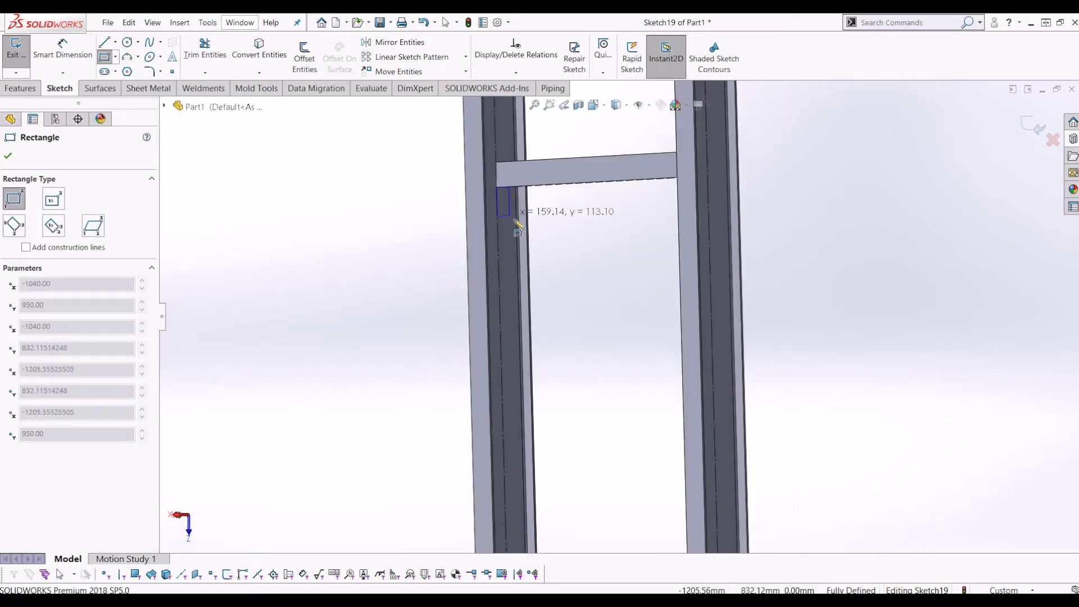
left_click(523, 231)
key("Escape")
- Dimension the rectangle's width along the channel to 200 mm
middle_click_drag(526, 236, 500, 251)
left_click(63, 52)
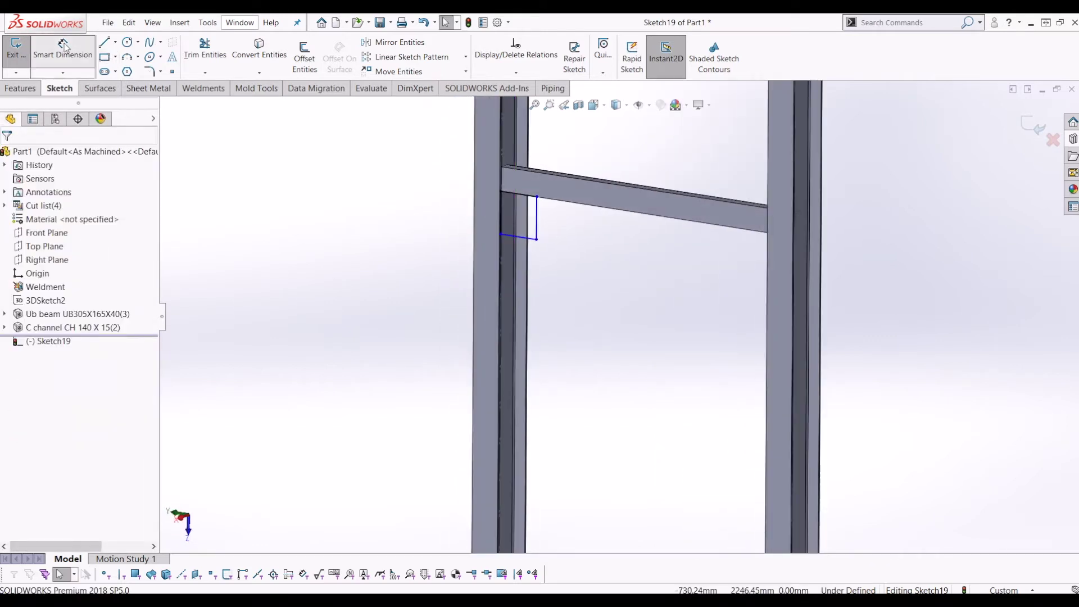
left_click(520, 241)
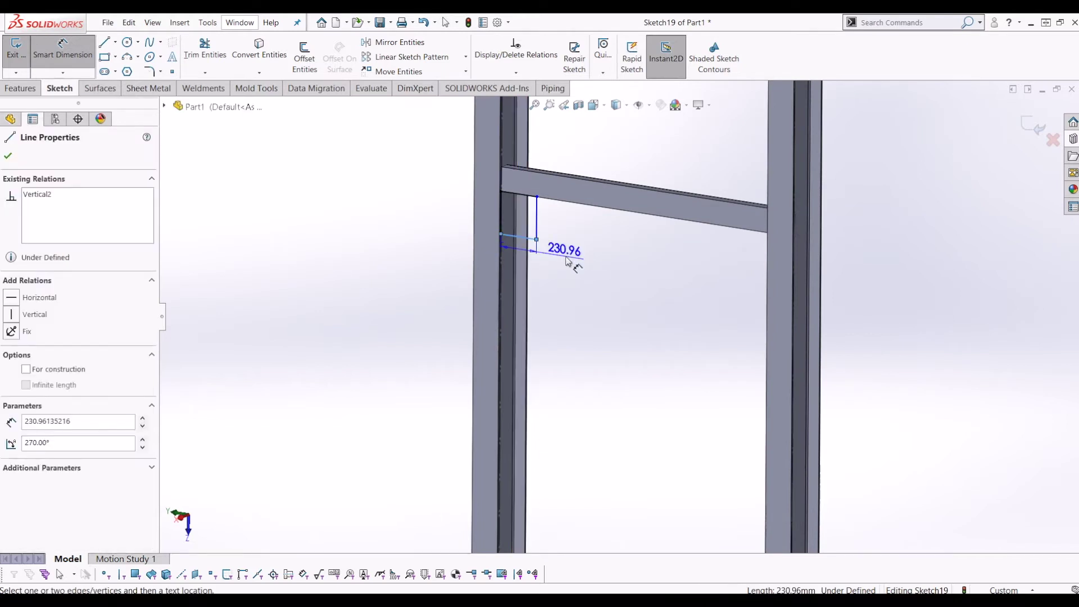
left_click(531, 238)
type("2000")
key("Return")
key("Escape")
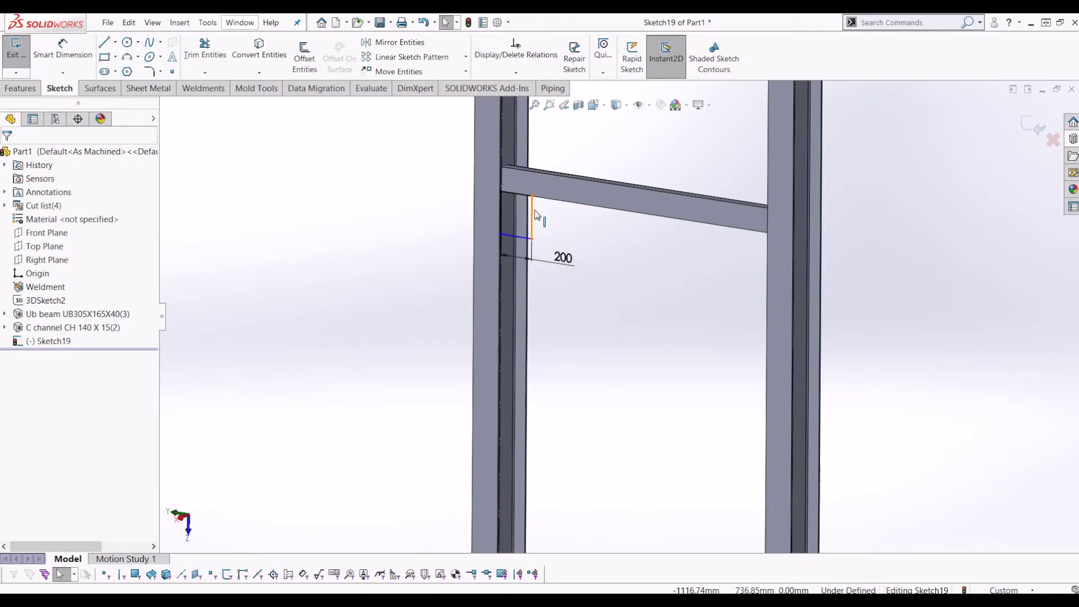
- Dimension the rectangle's height to 200 mm and move both dimension texts clear of the sketch
left_click(62, 50)
left_click(532, 217)
left_click(555, 221)
type("200")
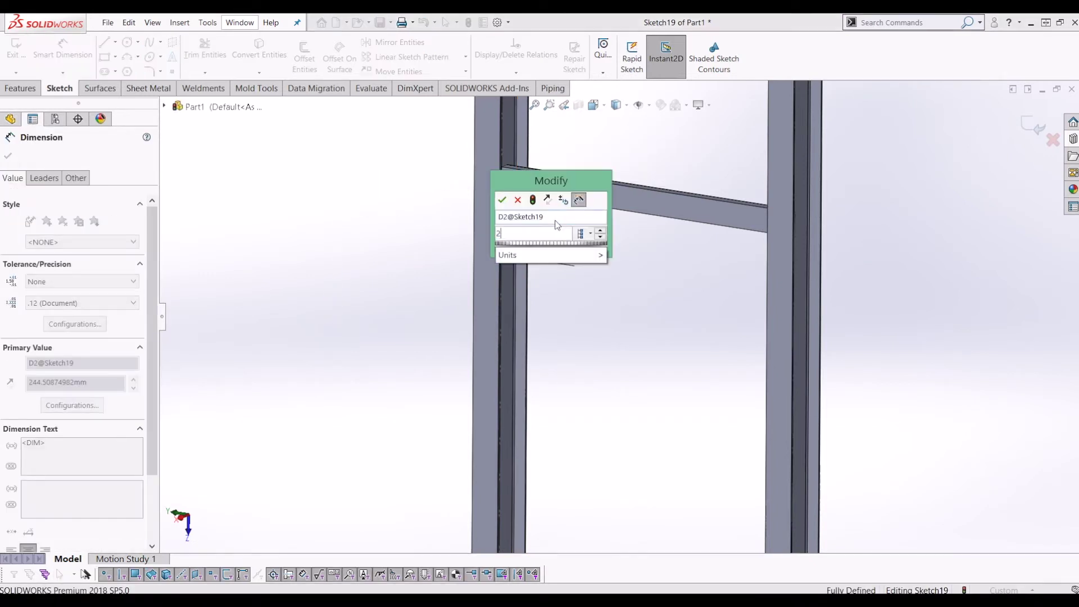
key("Return")
key("Escape")
left_click_drag(554, 252, 460, 256)
left_click_drag(546, 213, 570, 220)
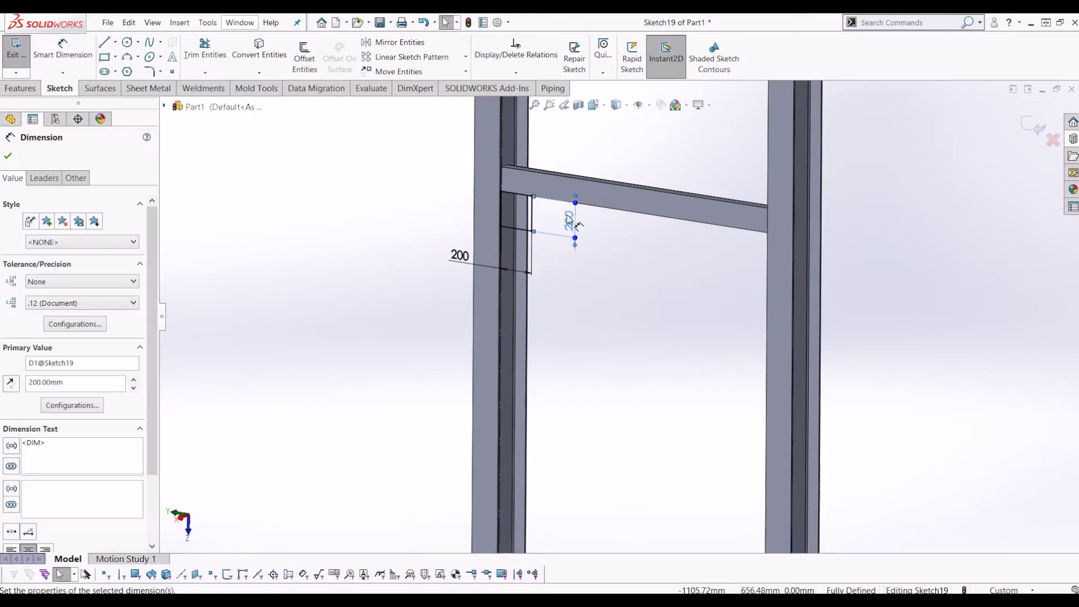
key("Escape")
- Draw two crossing diagonal lines between the opposite corners of the 200 mm square
left_click(106, 44)
scroll(506, 198, "down", 3)
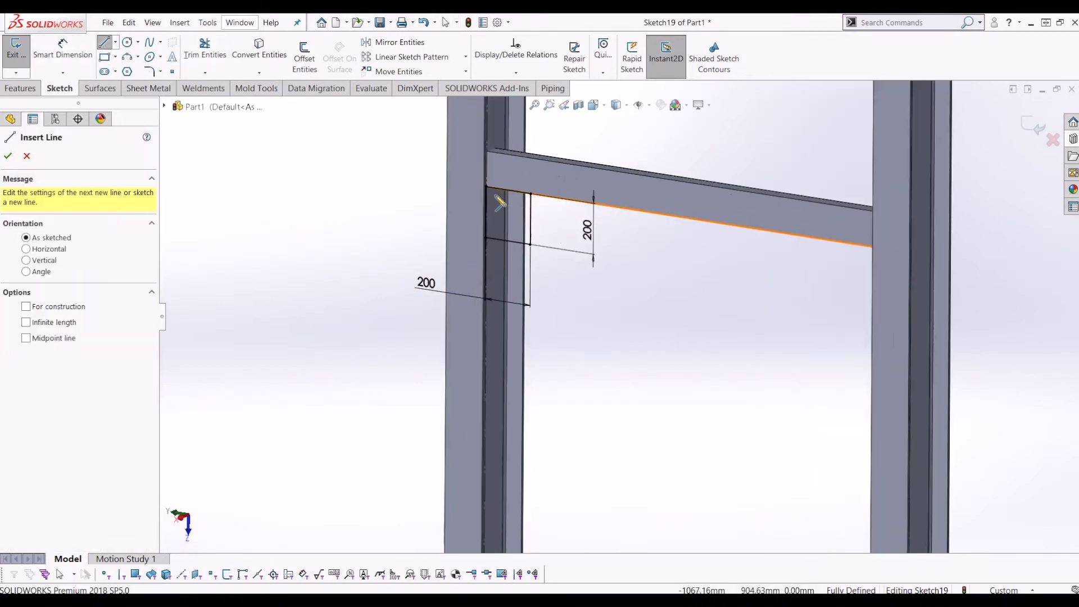
left_click(487, 188)
left_click(530, 244)
key("Escape")
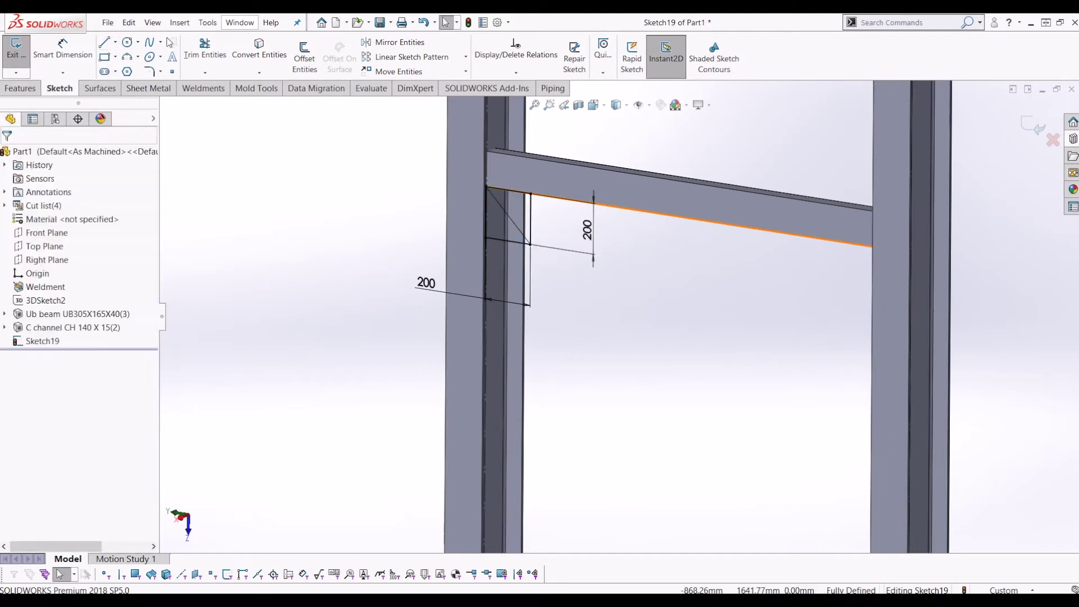
left_click(106, 44)
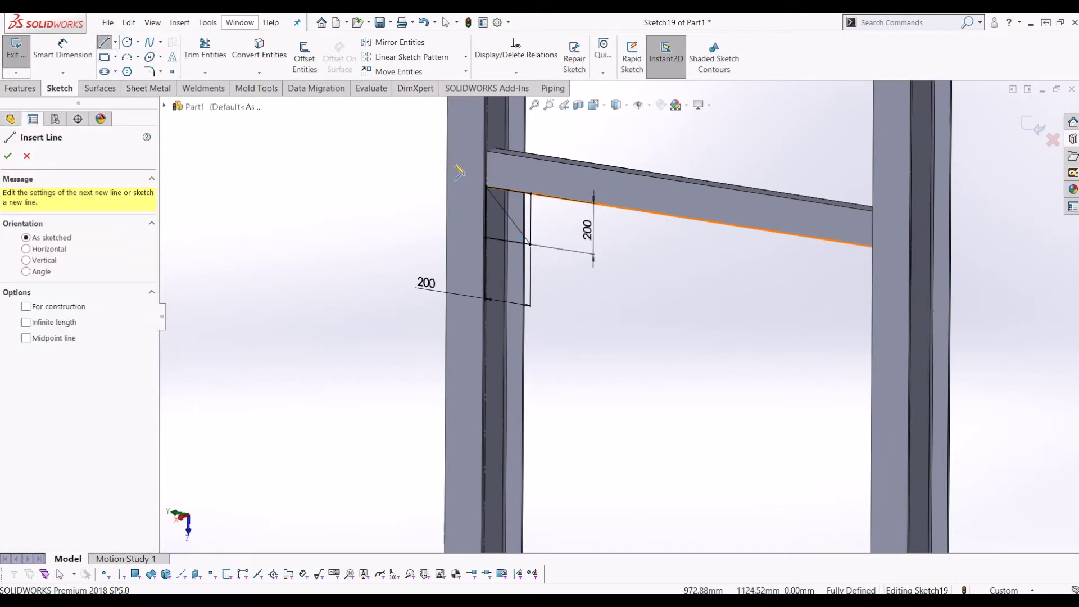
left_click(531, 194)
left_click(486, 239)
key("Escape")
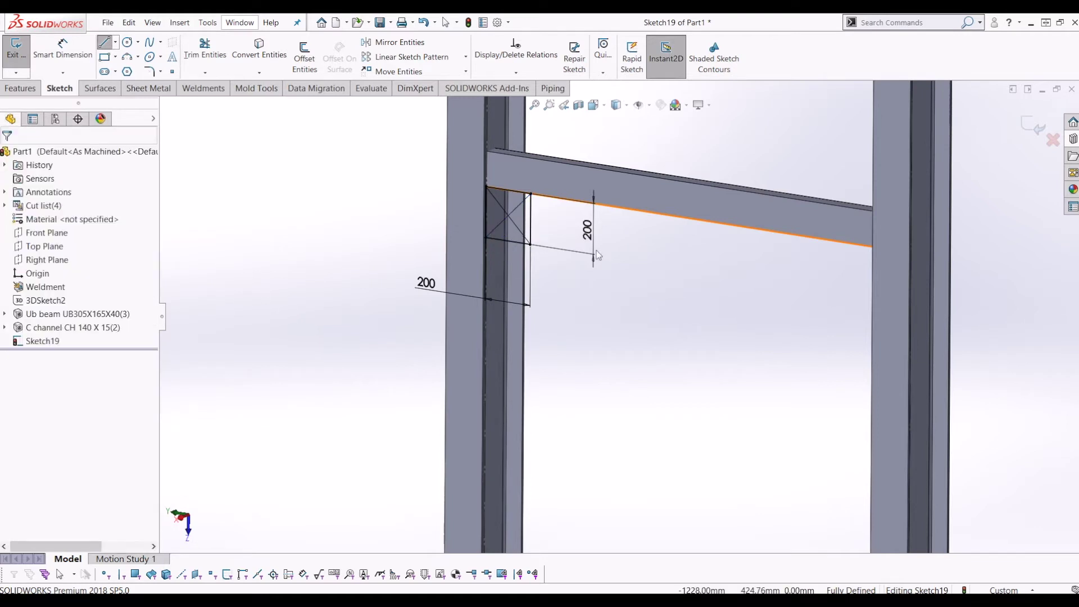
- Make both diagonals of the square construction lines
scroll(515, 210, "down", 3)
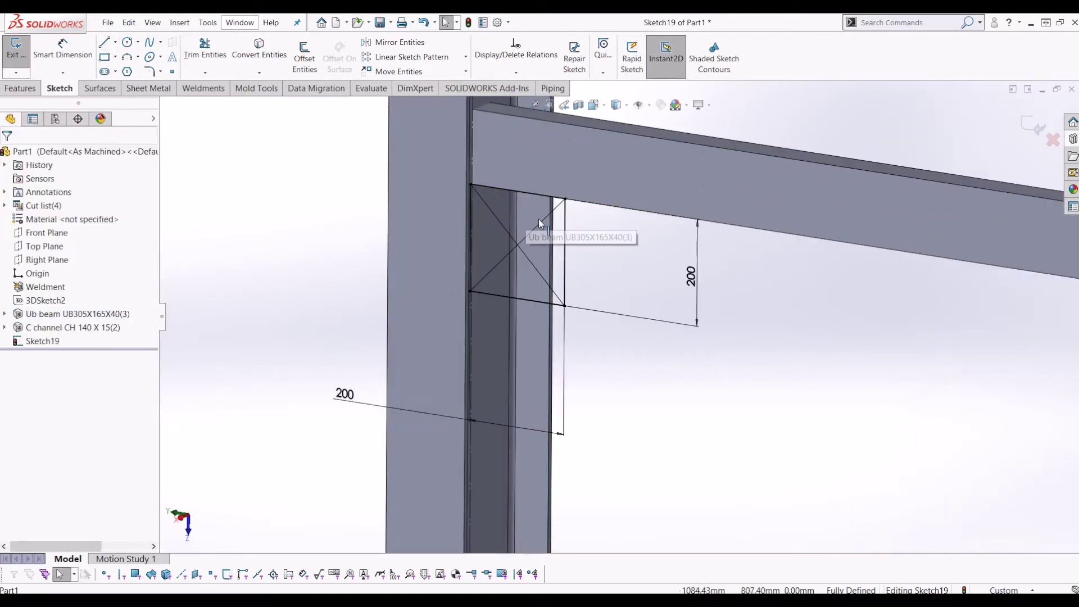
left_click(503, 226)
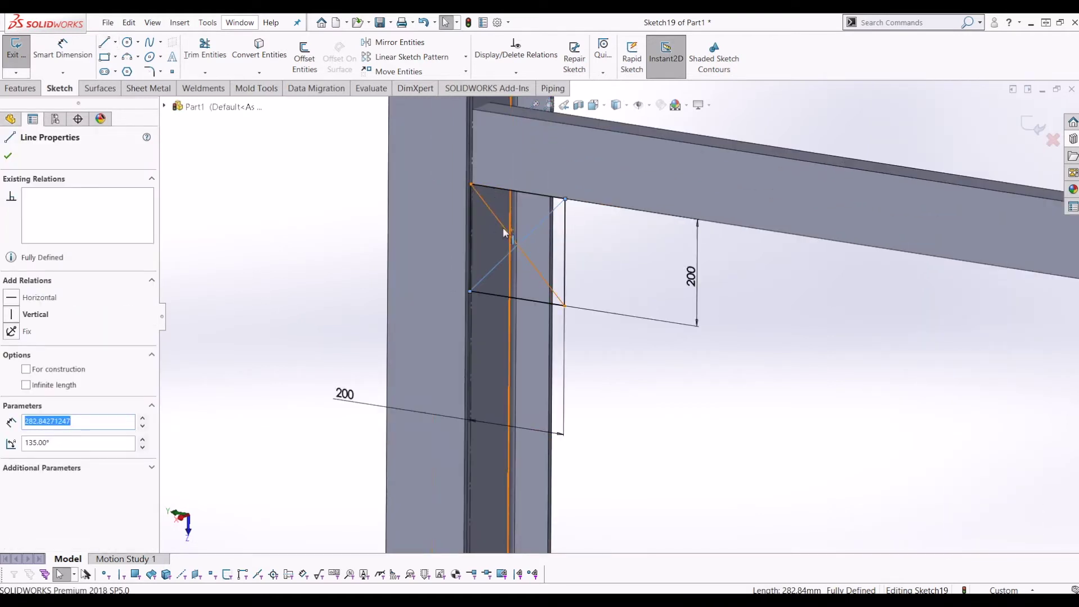
left_click(519, 242, "ctrl")
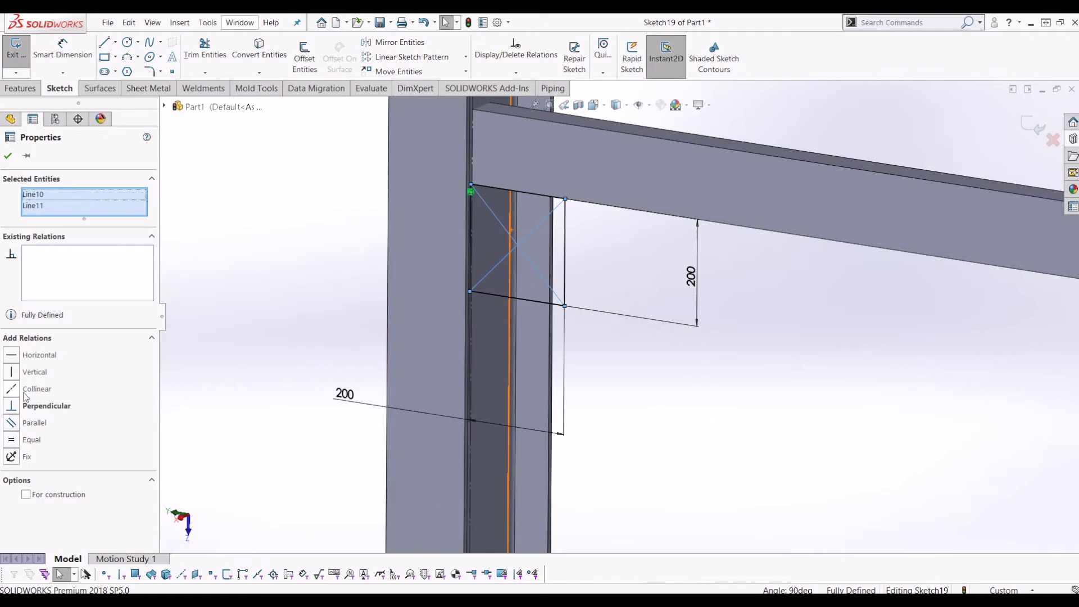
left_click(33, 495)
scroll(751, 244, "up", 5)
left_click(786, 333)
scroll(786, 333, "up", 6)
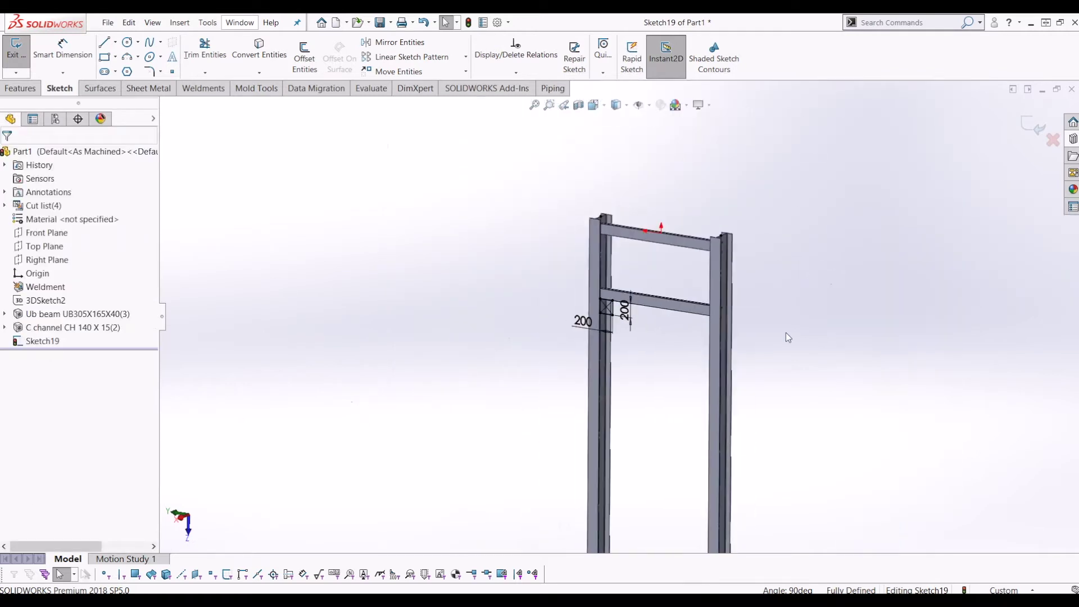
middle_click_drag(726, 387, 699, 405)
scroll(638, 448, "down", 4)
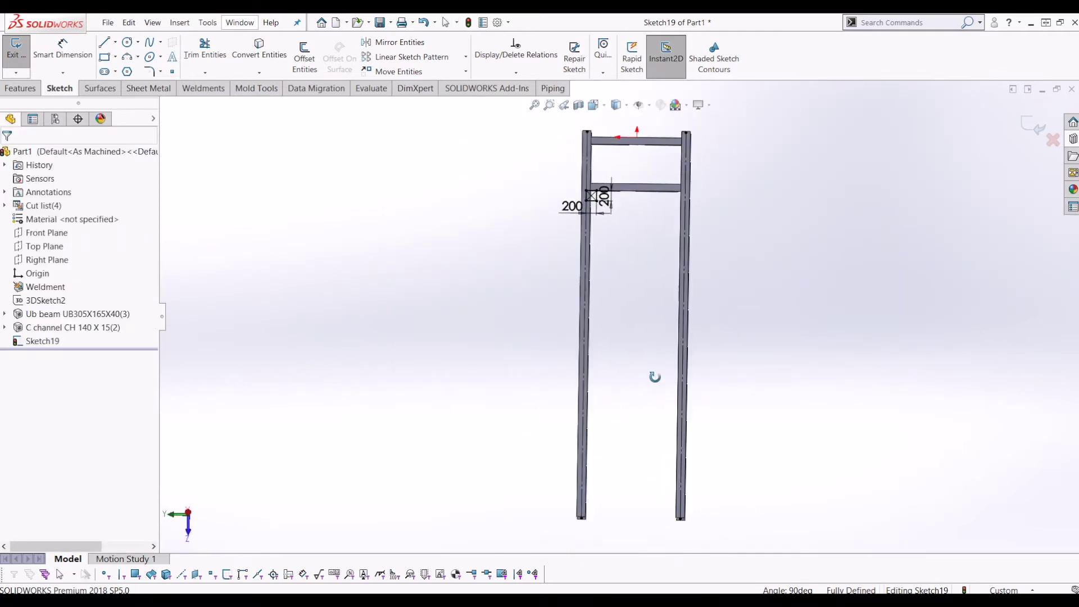
- Move the upper square's 200 mm height dimension text up beside the lower channel, clear of the sketch
scroll(619, 317, "up", 1)
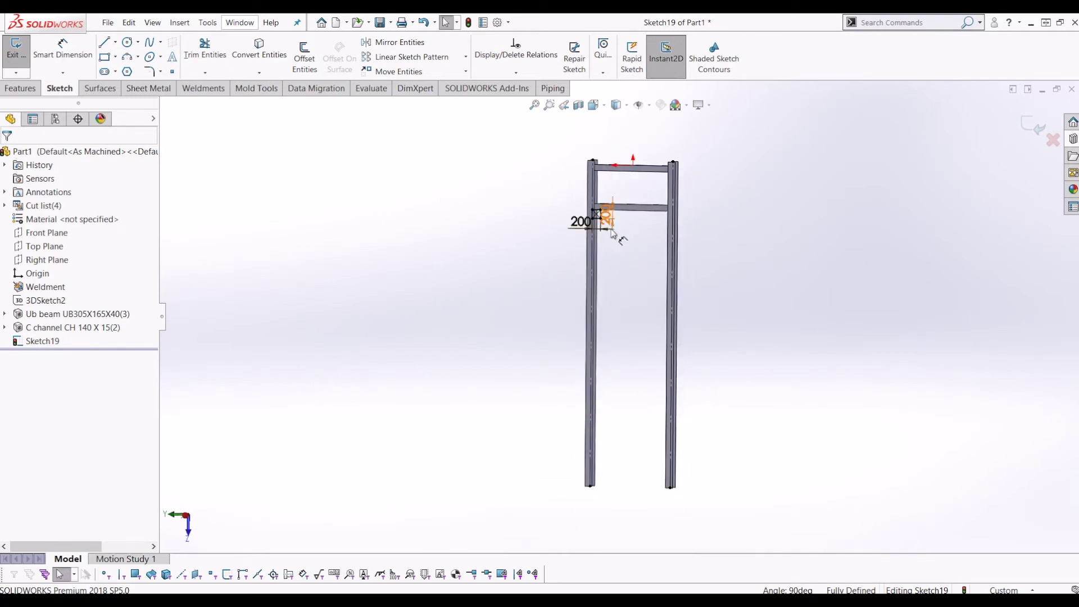
middle_click_drag(602, 290, 584, 297)
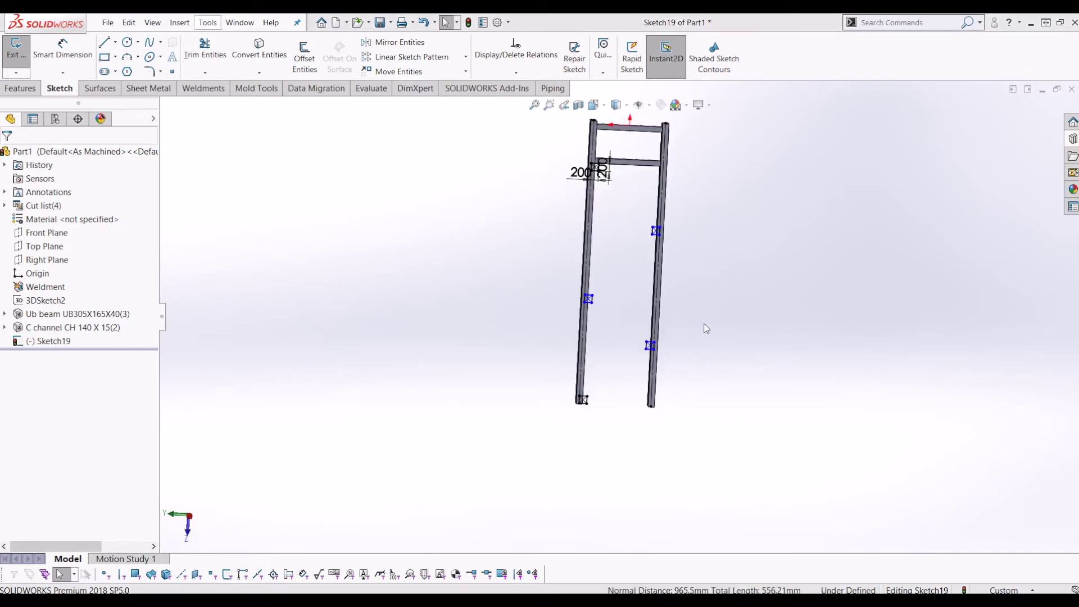
scroll(655, 236, "down", 2)
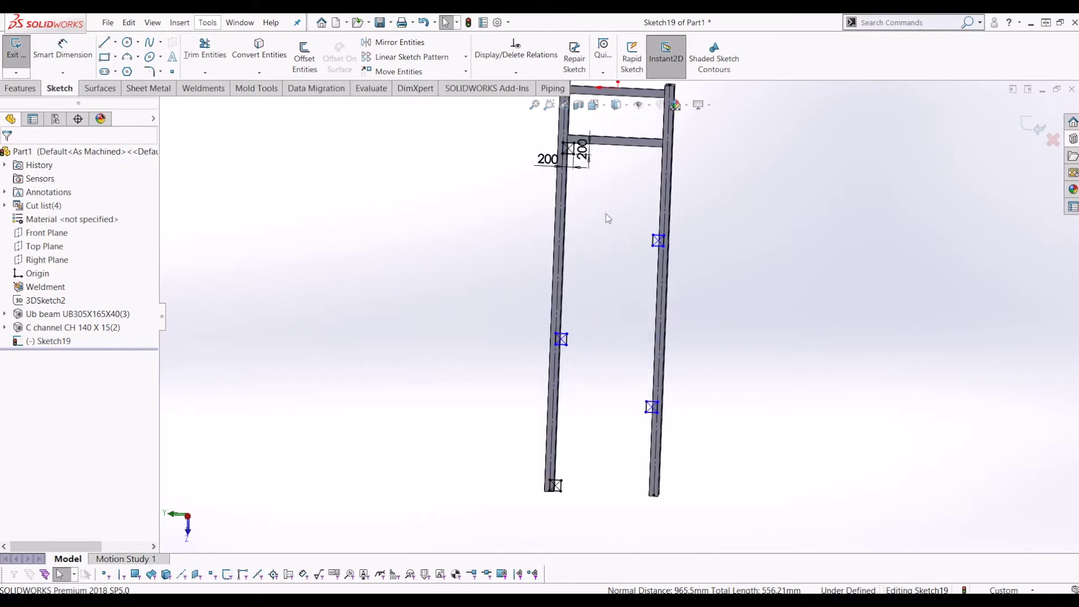
scroll(627, 245, "down", 2)
scroll(625, 431, "up", 2)
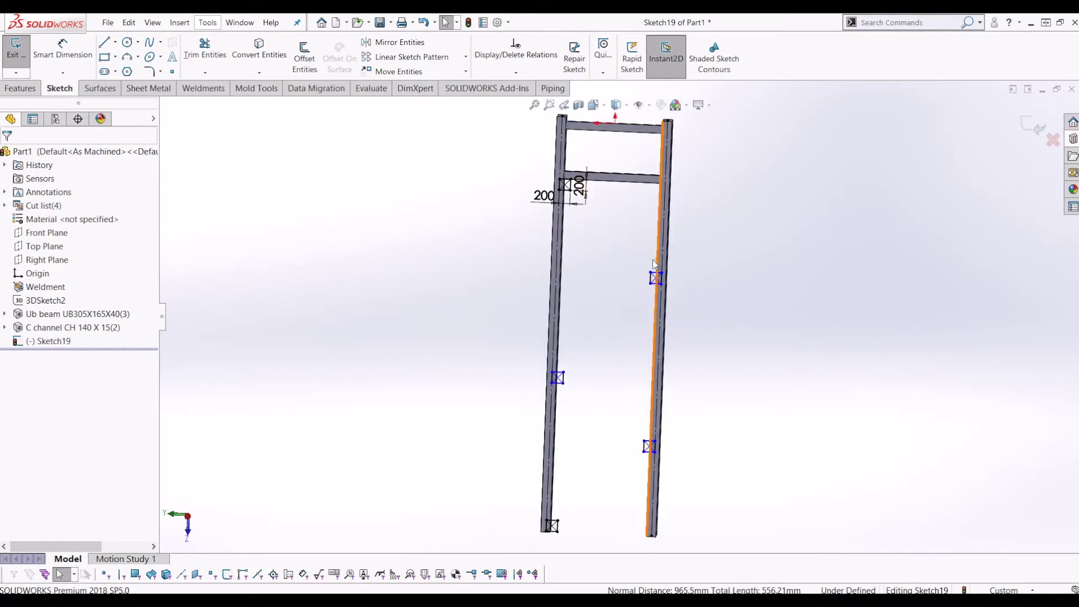
scroll(569, 180, "down", 1)
left_click_drag(579, 190, 593, 162)
scroll(616, 306, "down", 2)
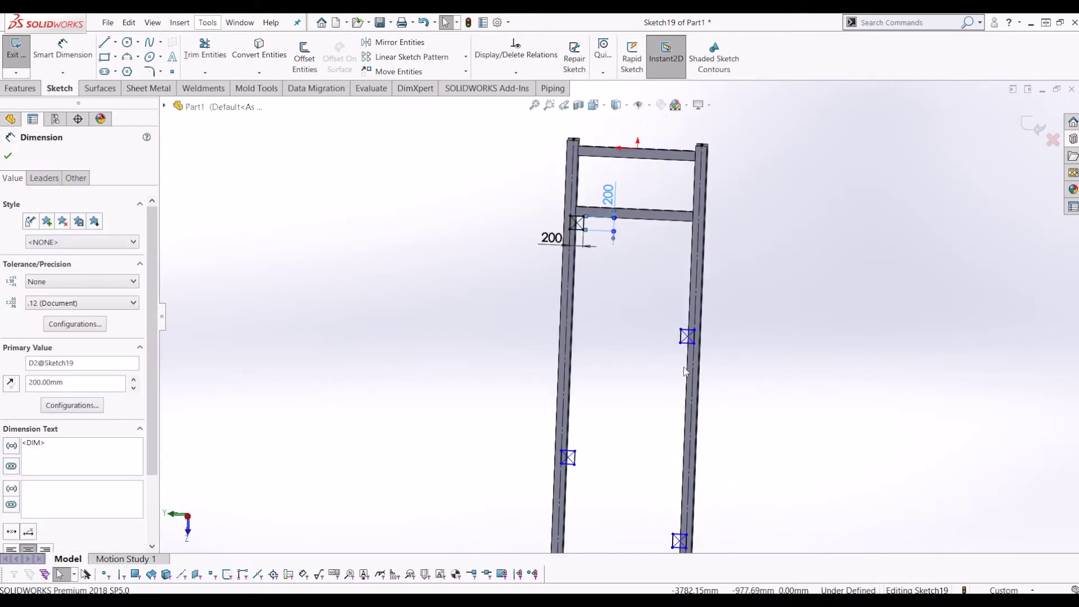
- Examine the sketch relations on the upper square's sides and the geometry of the highest square on the opposite leg
left_click(535, 144)
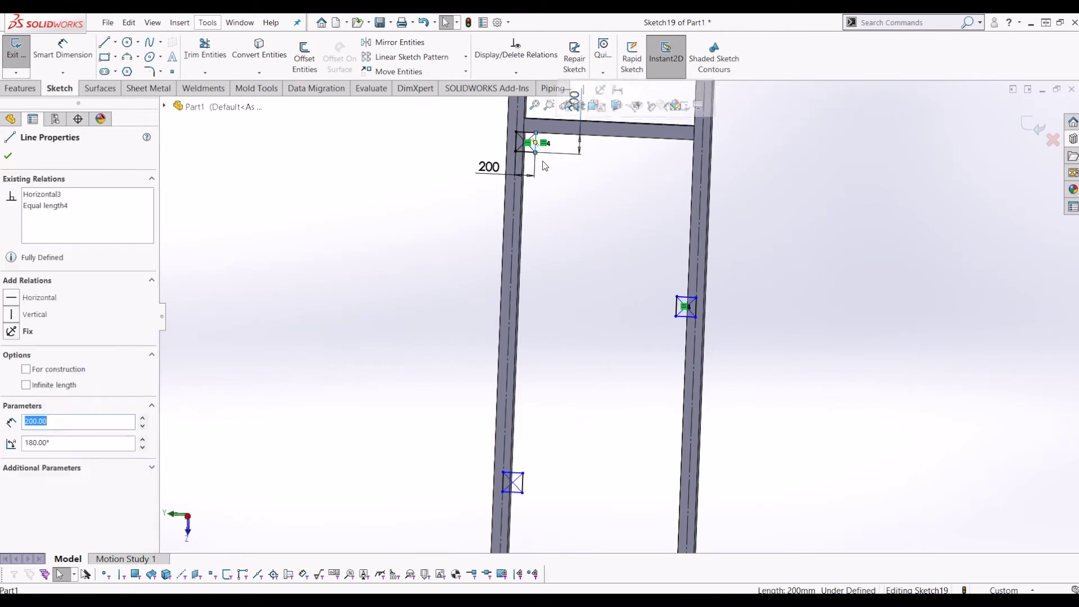
left_click(677, 309)
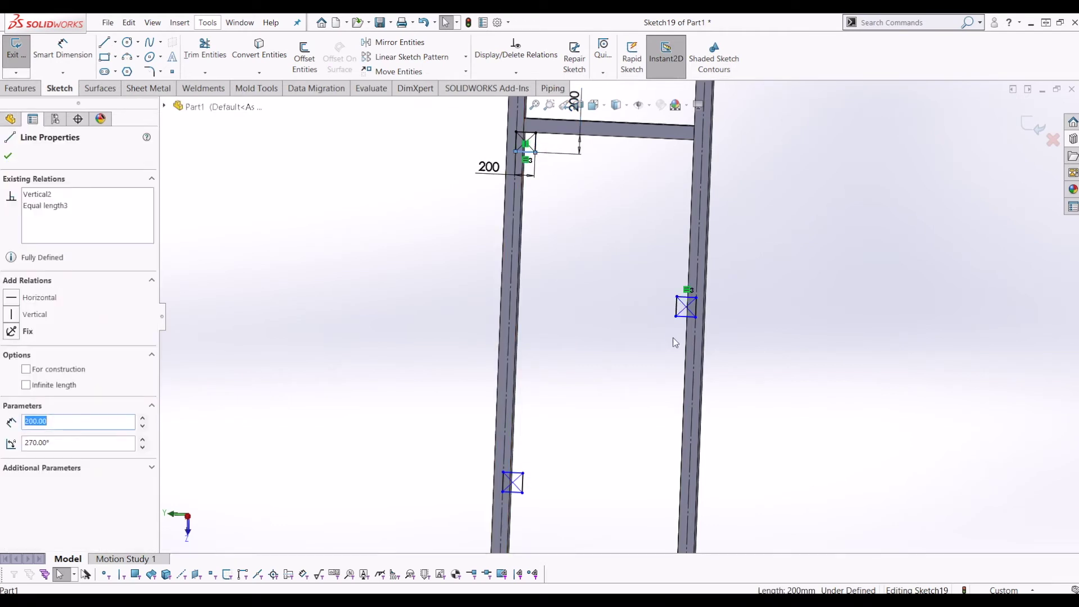
left_click(685, 317)
left_click(655, 335)
scroll(716, 332, "down", 2)
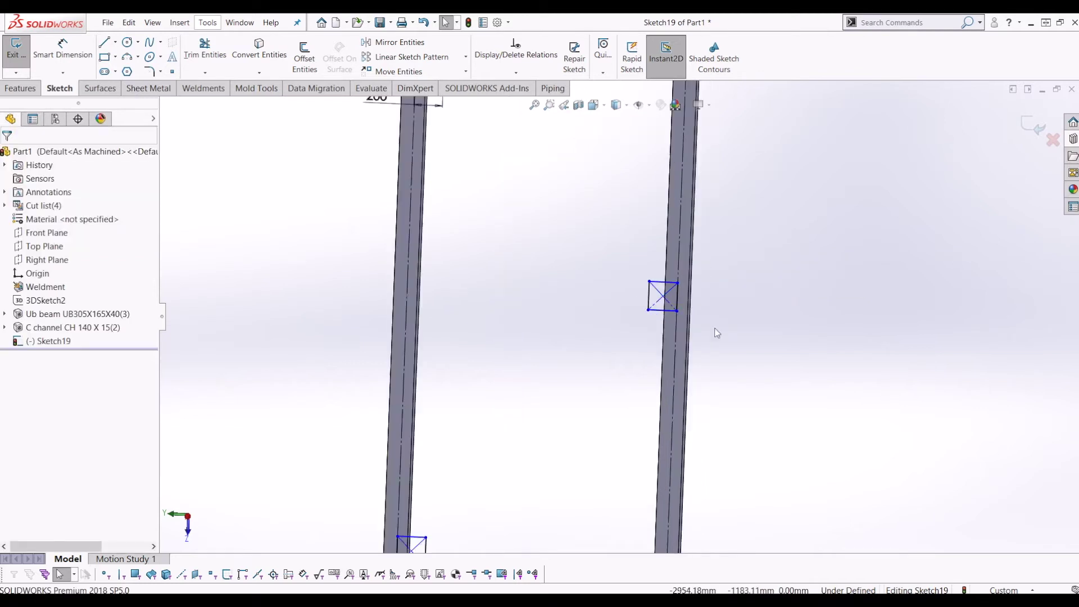
scroll(640, 293, "down", 4)
scroll(669, 284, "down", 2)
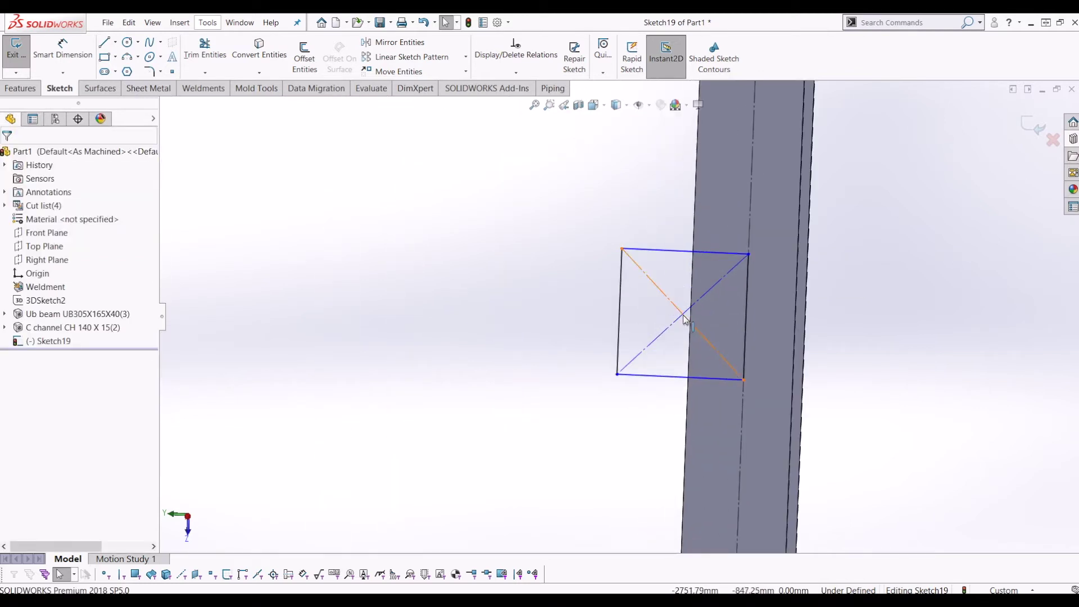
scroll(686, 312, "up", 8)
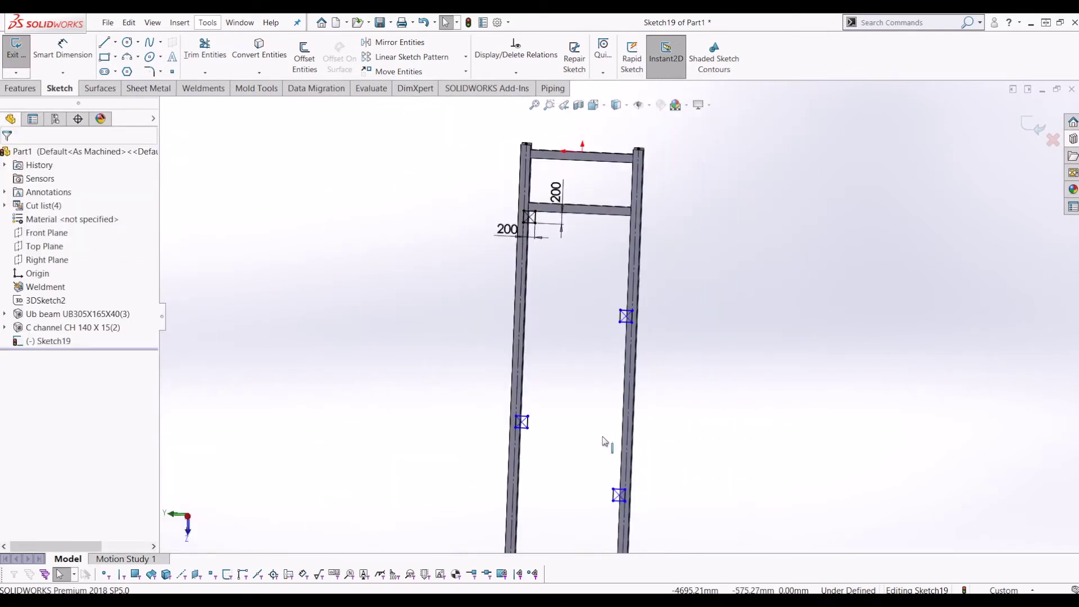
- Add a driven dimension from the upper square's top edge to the bottom edge of the lowest square on the same leg
scroll(596, 331, "down", 1)
left_click(63, 48)
scroll(630, 270, "down", 2)
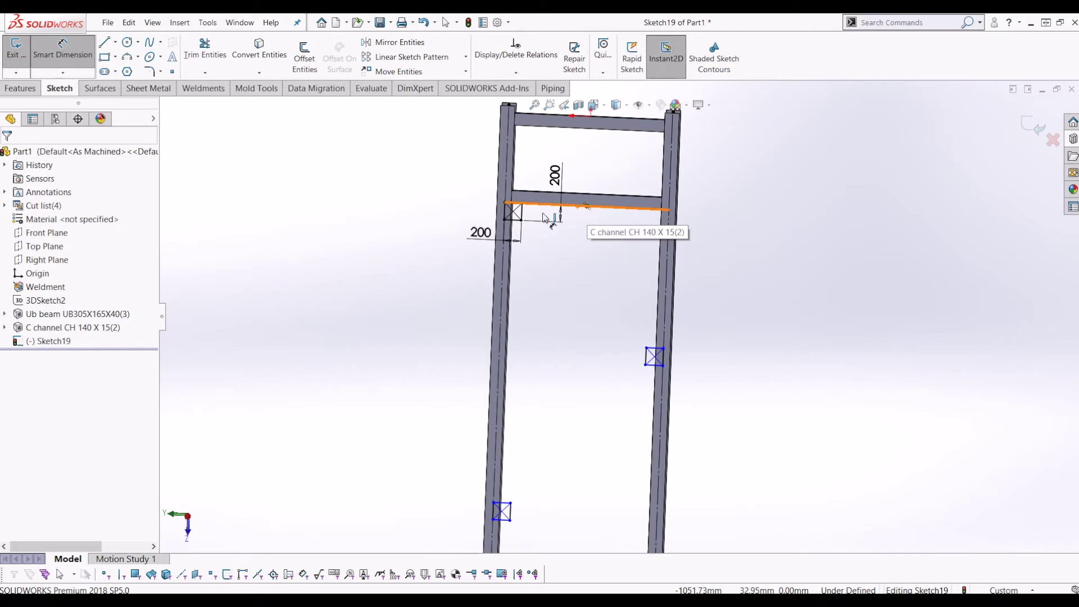
left_click(514, 204)
scroll(547, 303, "up", 5)
scroll(566, 428, "down", 4)
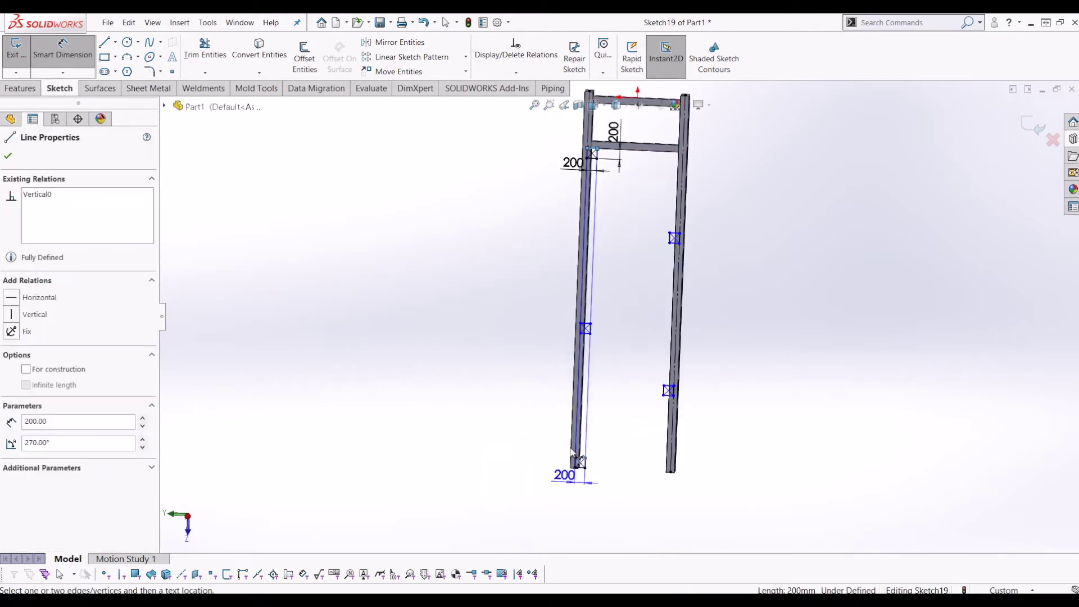
left_click(589, 473)
scroll(527, 308, "up", 3)
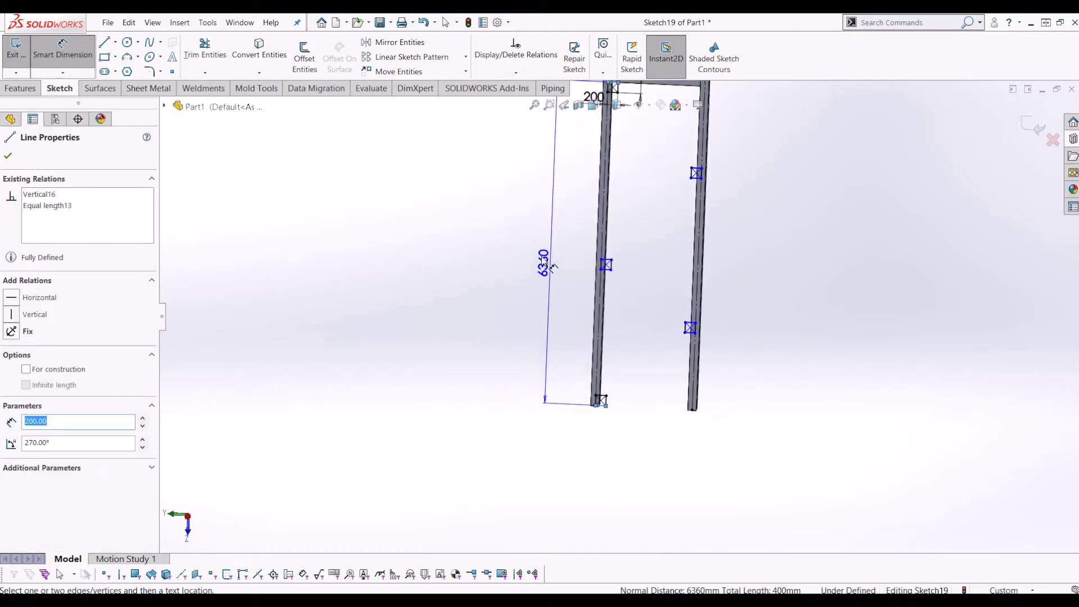
left_click(541, 253)
left_click(849, 235)
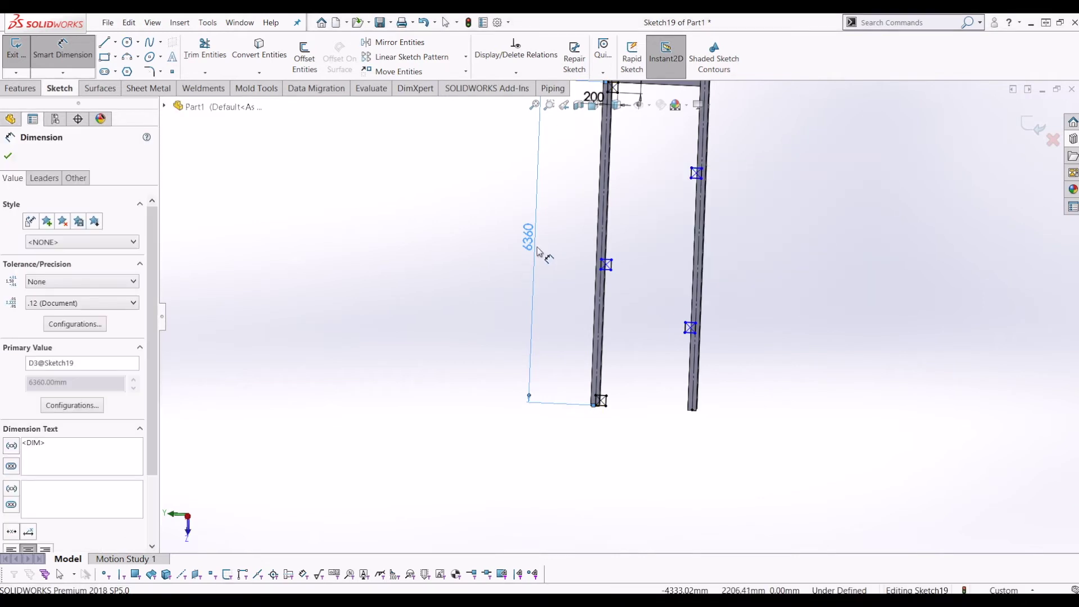
- Move the overall length dimension farther out from the leg and try to edit its value
scroll(624, 265, "up", 2)
scroll(595, 232, "down", 2)
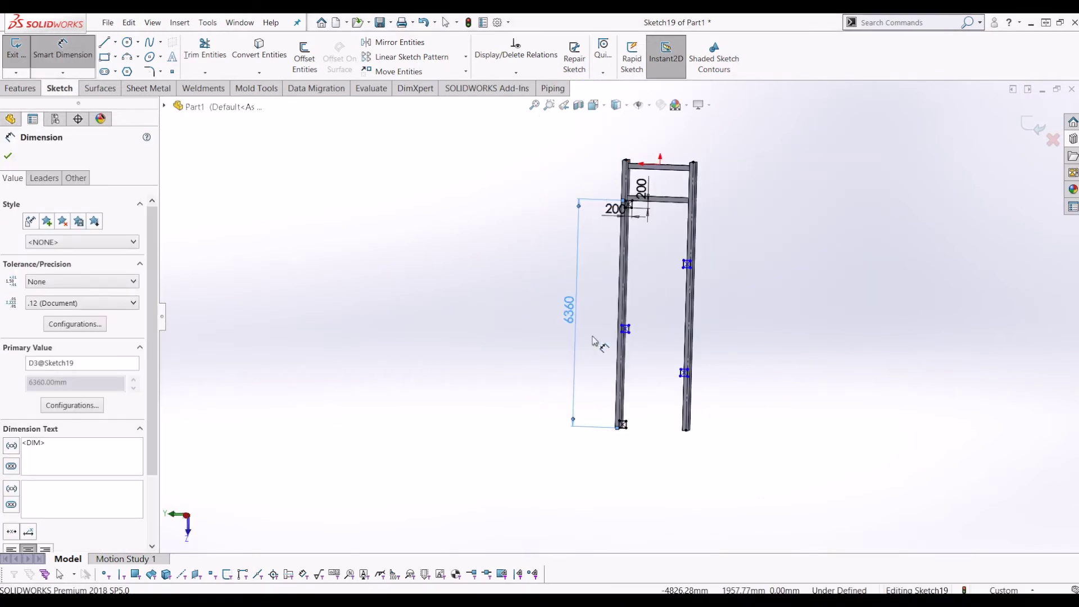
left_click(557, 313)
left_click_drag(570, 307, 558, 312)
left_click(582, 309)
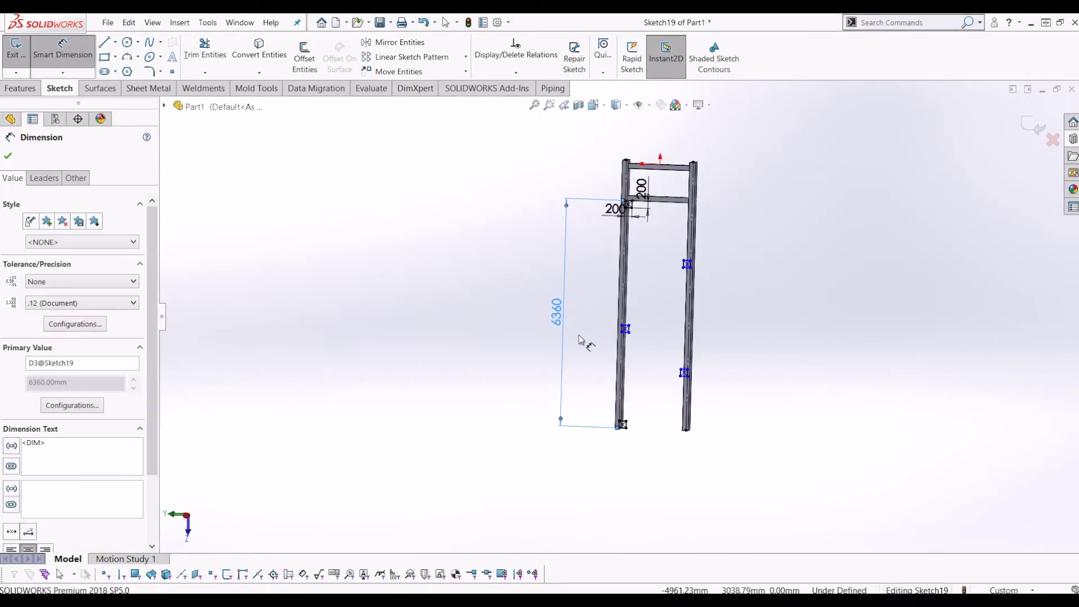
left_click(473, 357)
left_click_drag(556, 302, 533, 314)
double_click(534, 314)
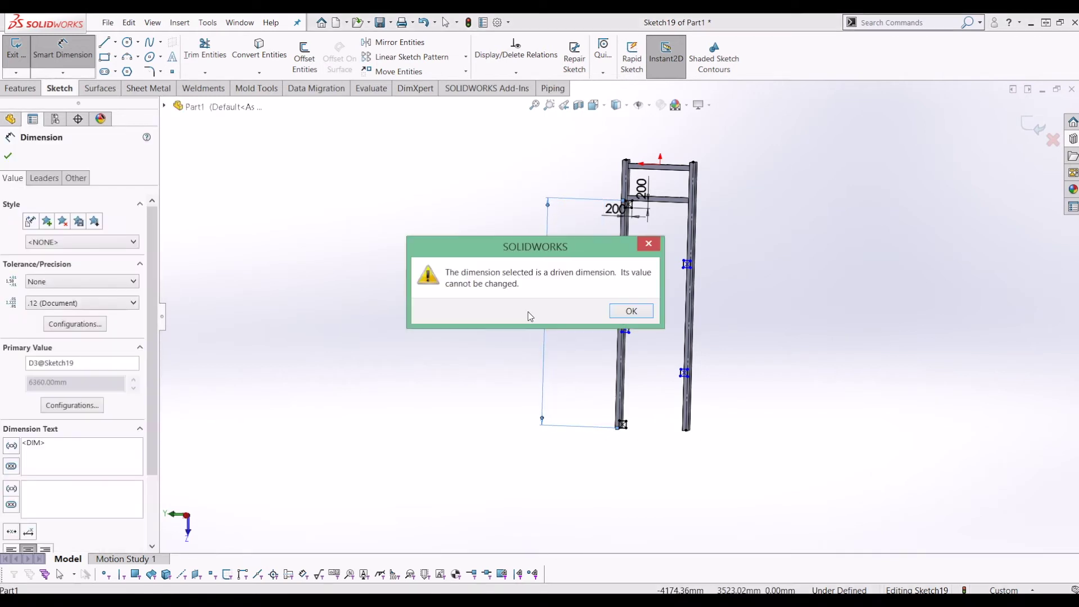
left_click(631, 311)
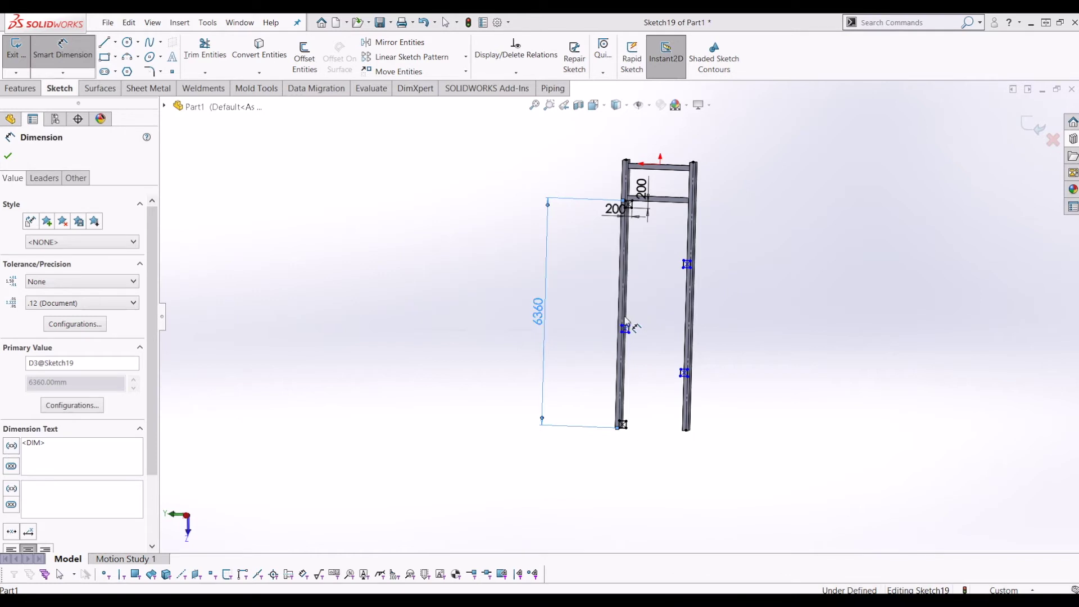
mouse_move(553, 313)
left_mouse_down()
mouse_move(540, 311)
mouse_move(553, 292)
left_mouse_up()
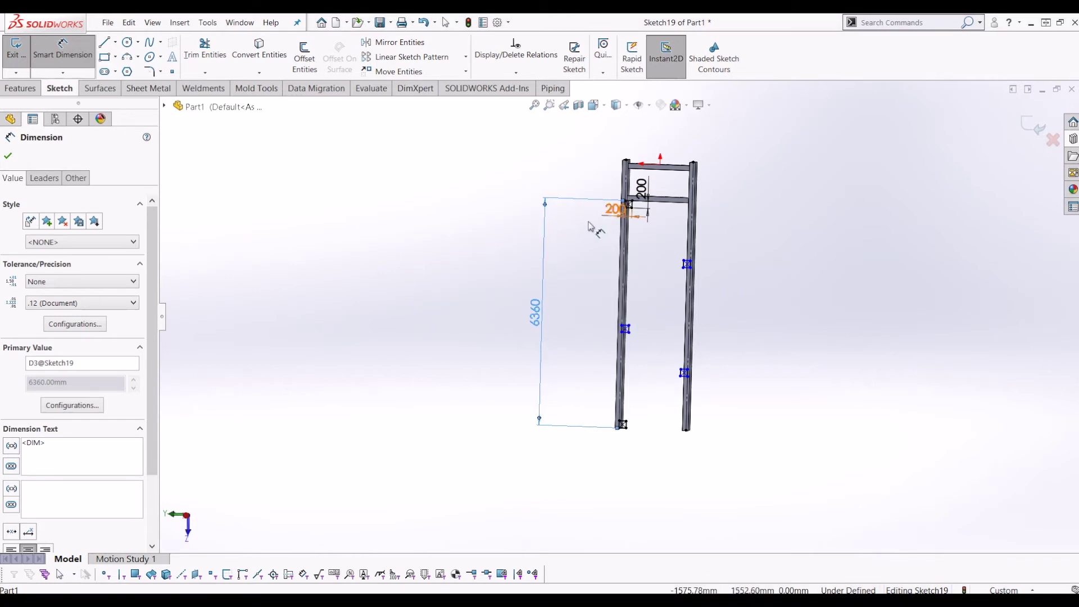
left_click(63, 50)
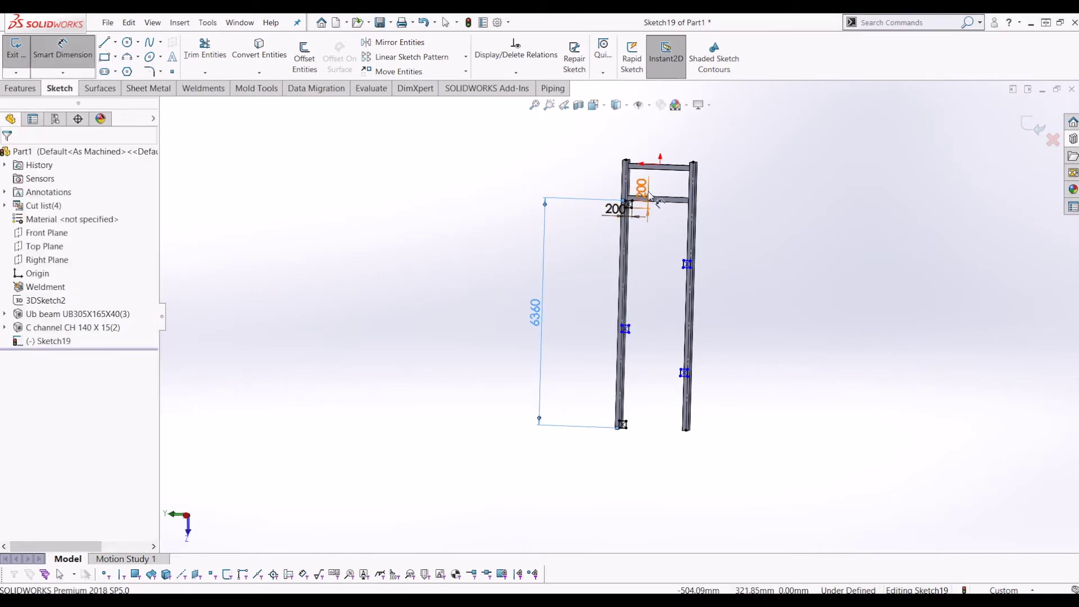
scroll(626, 242, "down", 4)
scroll(623, 226, "up", 1)
scroll(618, 259, "down", 3)
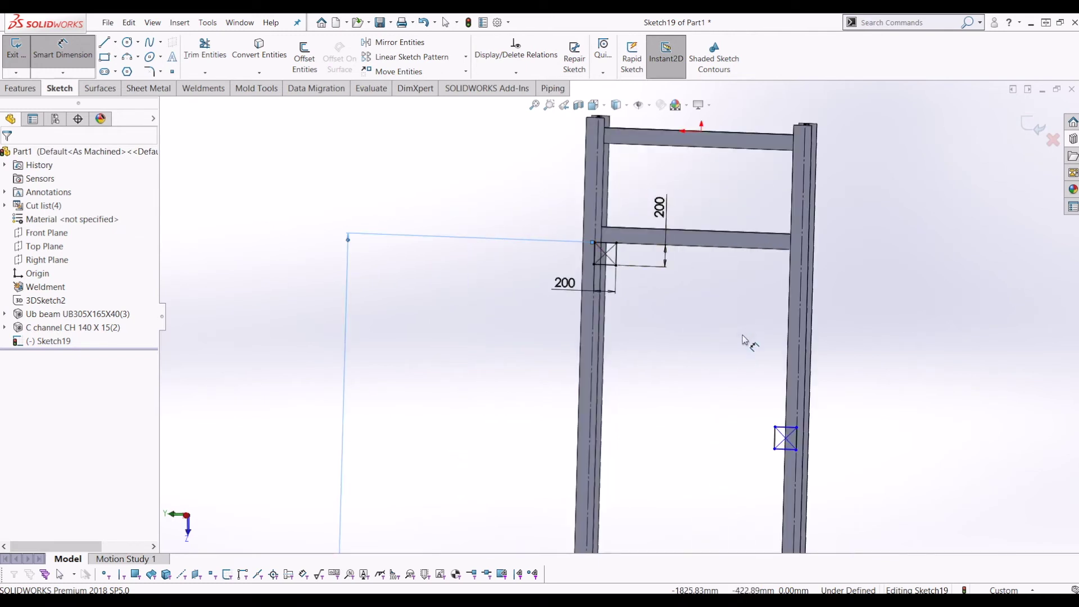
key("Escape")
scroll(736, 338, "up", 2)
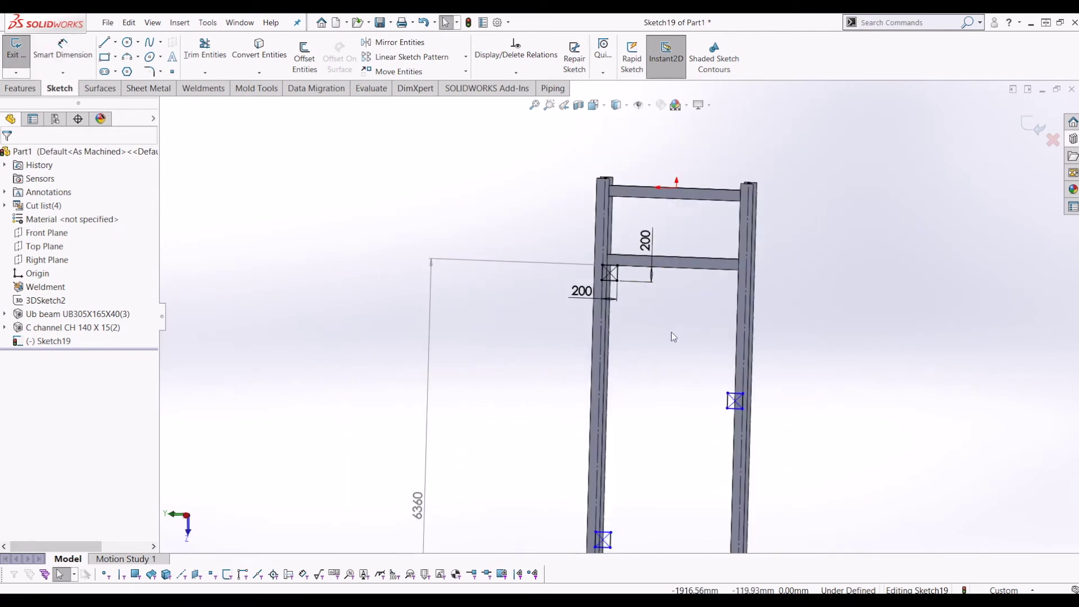
left_click(56, 49)
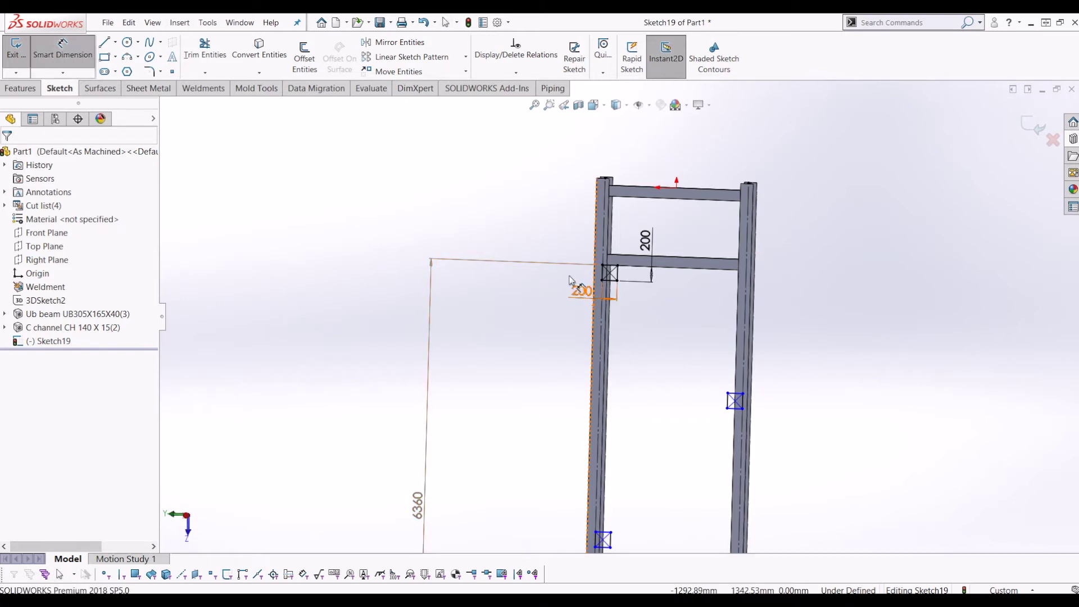
left_click(616, 274)
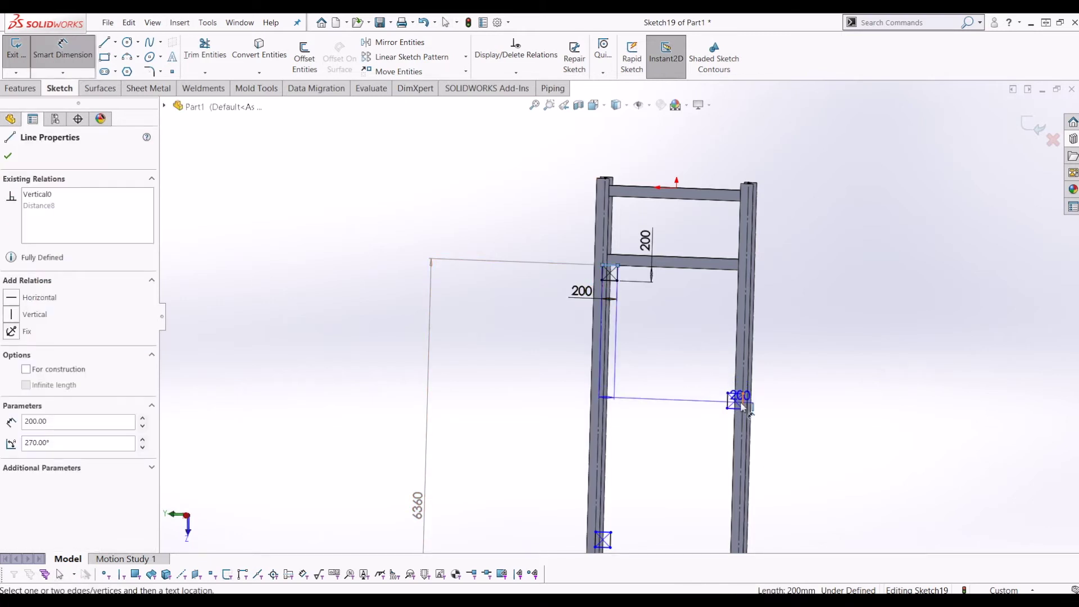
key("Escape")
key("Escape")
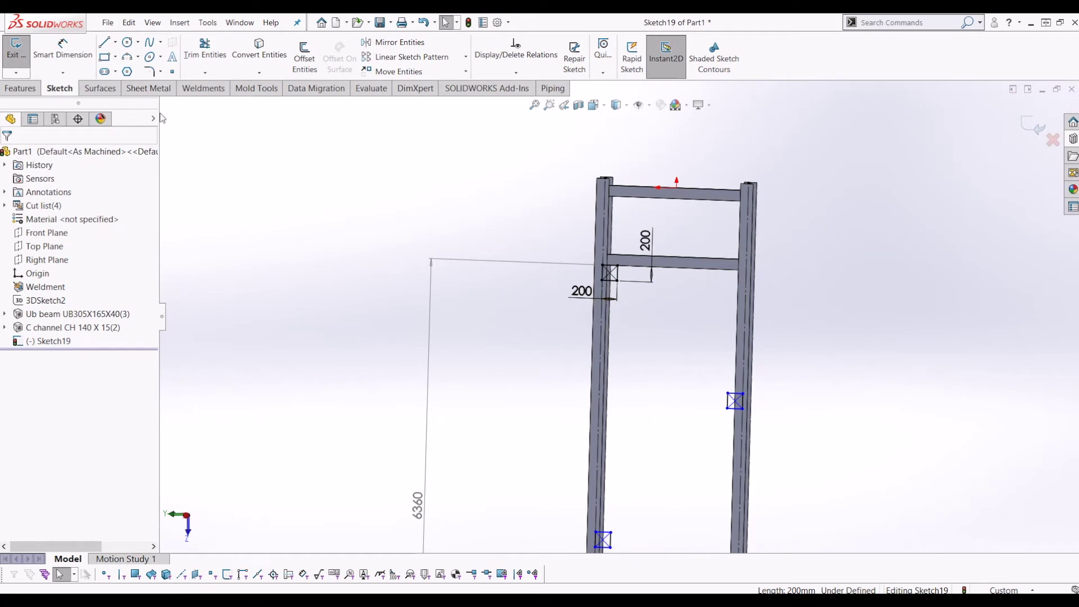
- Dimension the distance along the legs from the upper square's top corner to the top edge of the highest square on the opposite leg
left_click(62, 48)
left_click(618, 266)
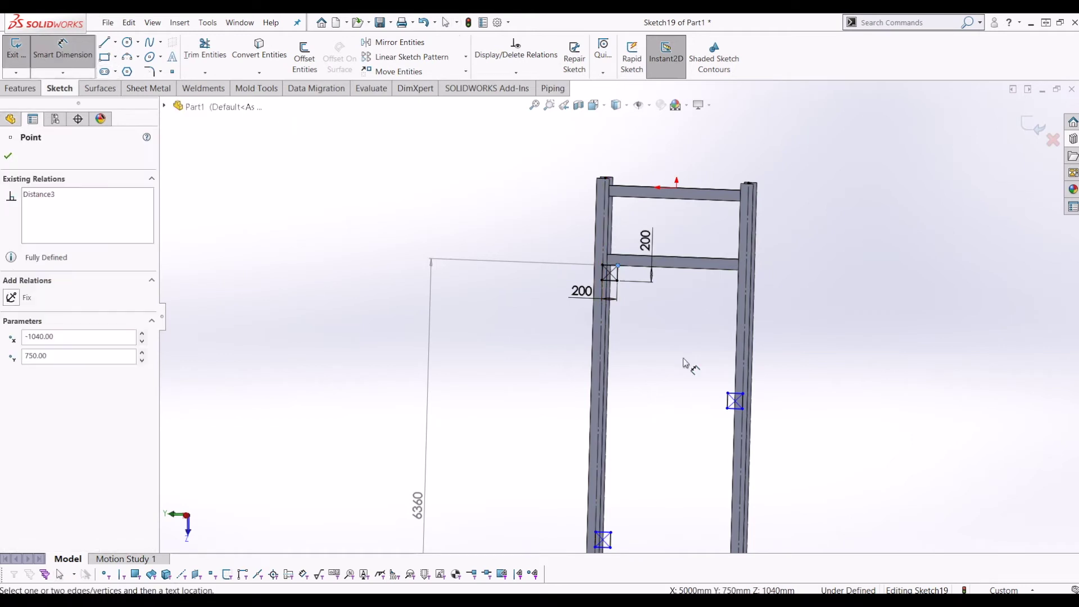
left_click(741, 403)
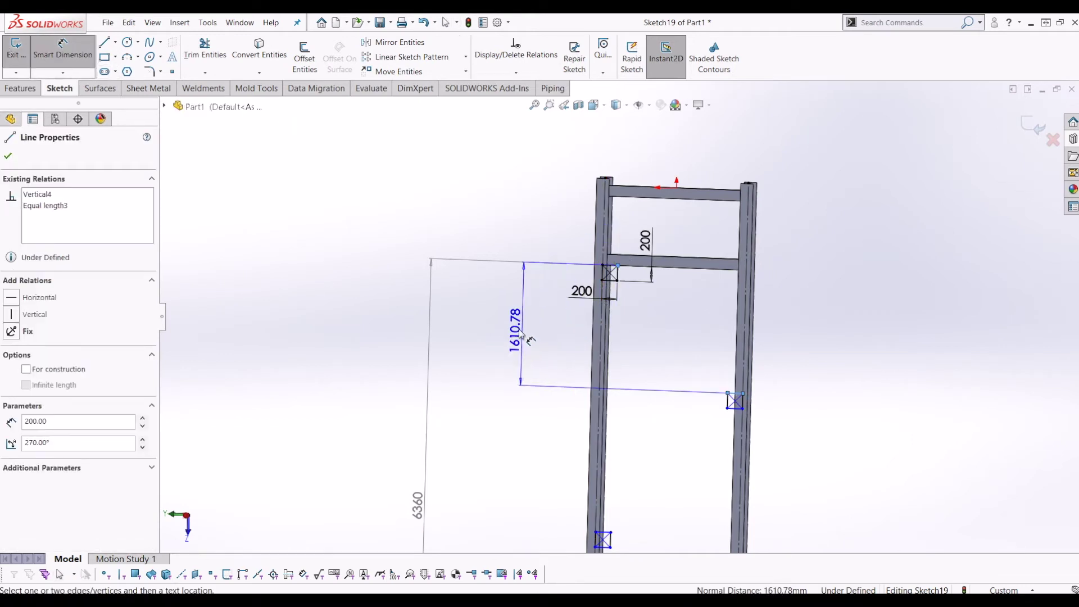
left_click(516, 332)
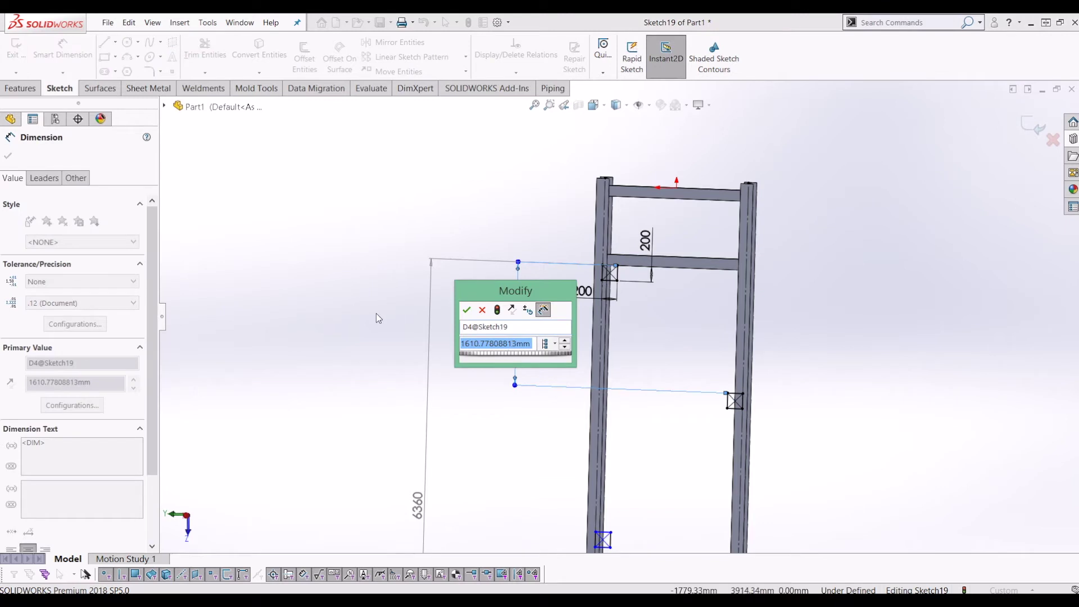
left_click(466, 313)
scroll(531, 375, "up", 2)
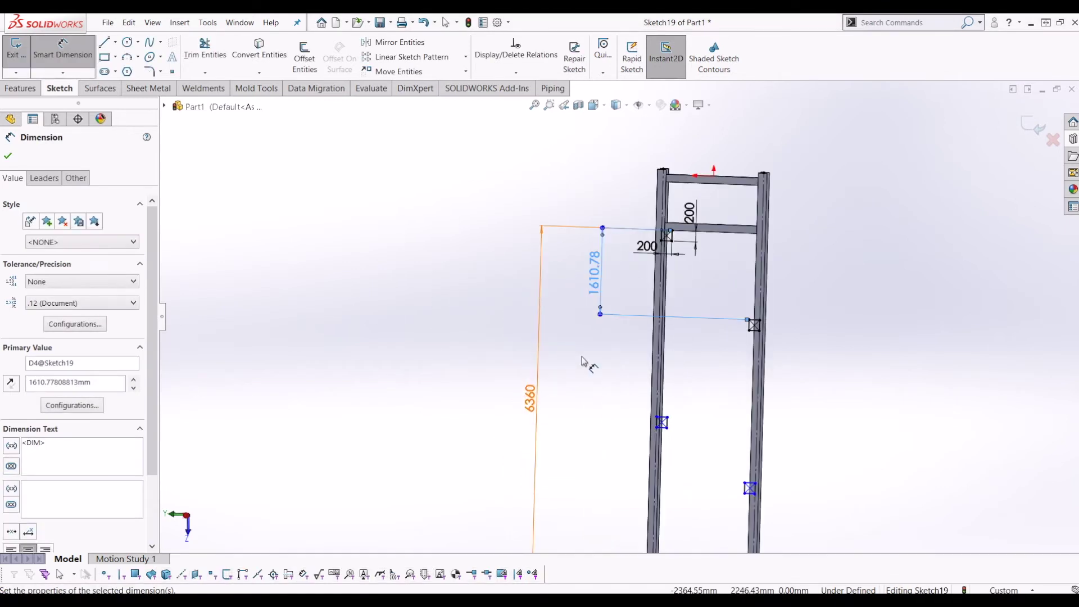
scroll(584, 338, "up", 3)
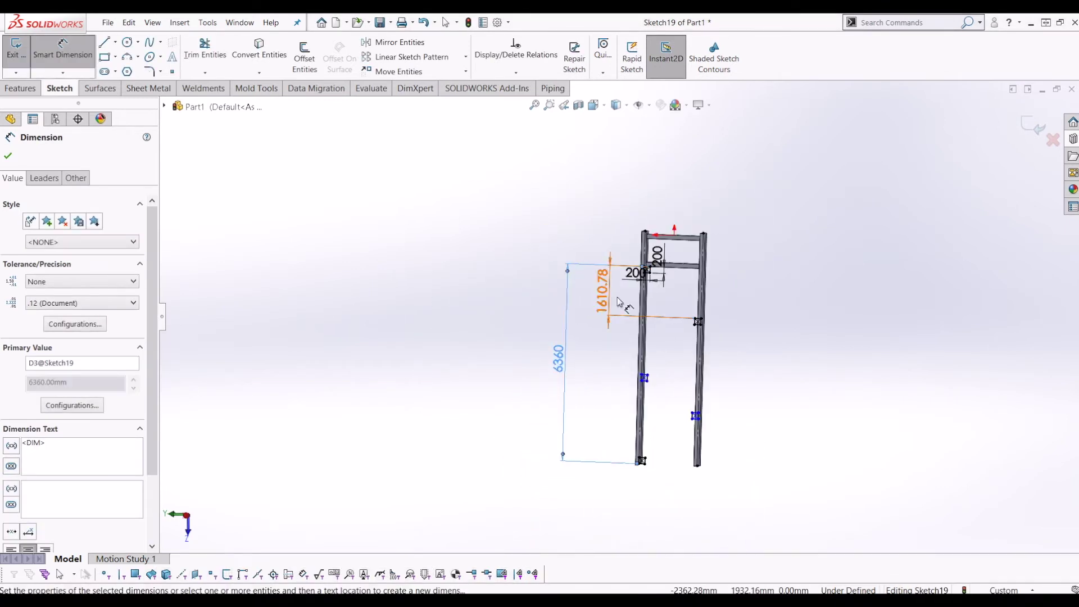
- Set the distance between the two squares to the equation ="D3@Sketch19"/4, linking it to the overall length dimension
double_click(602, 290)
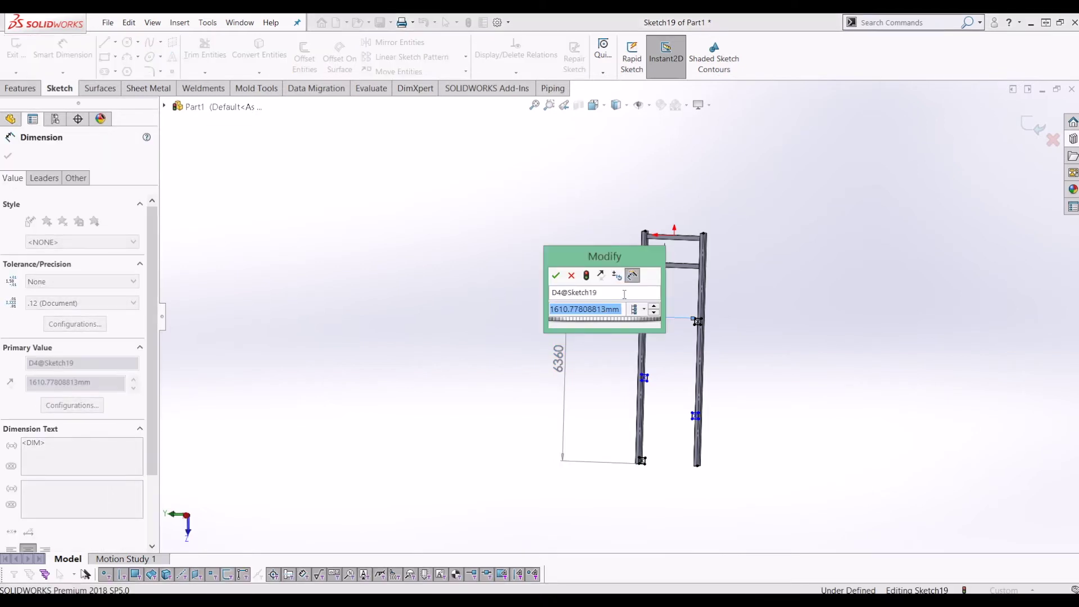
type("=")
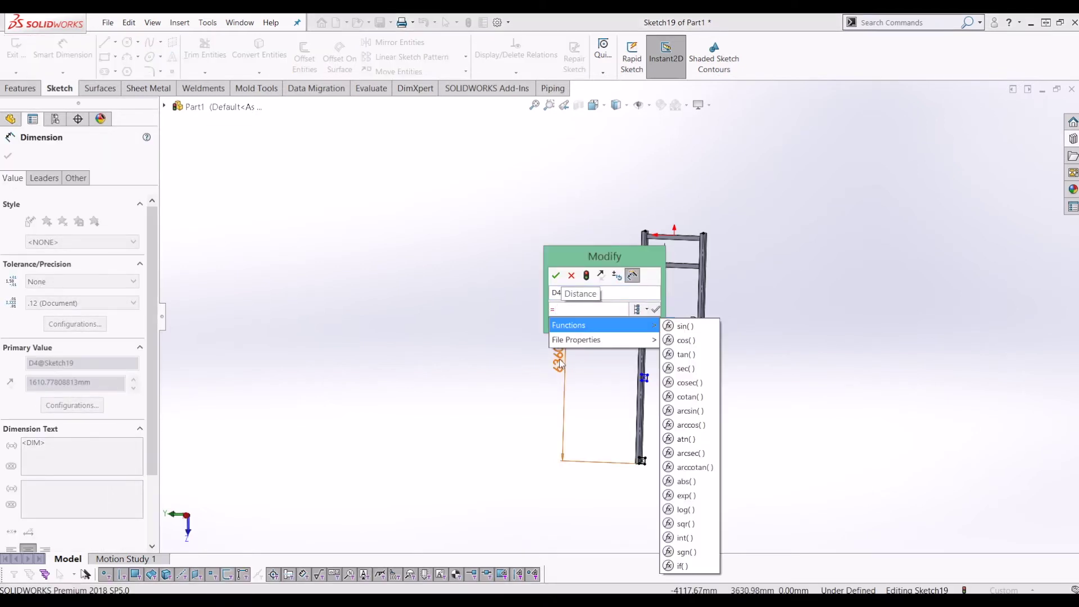
left_click(559, 363)
type("/4")
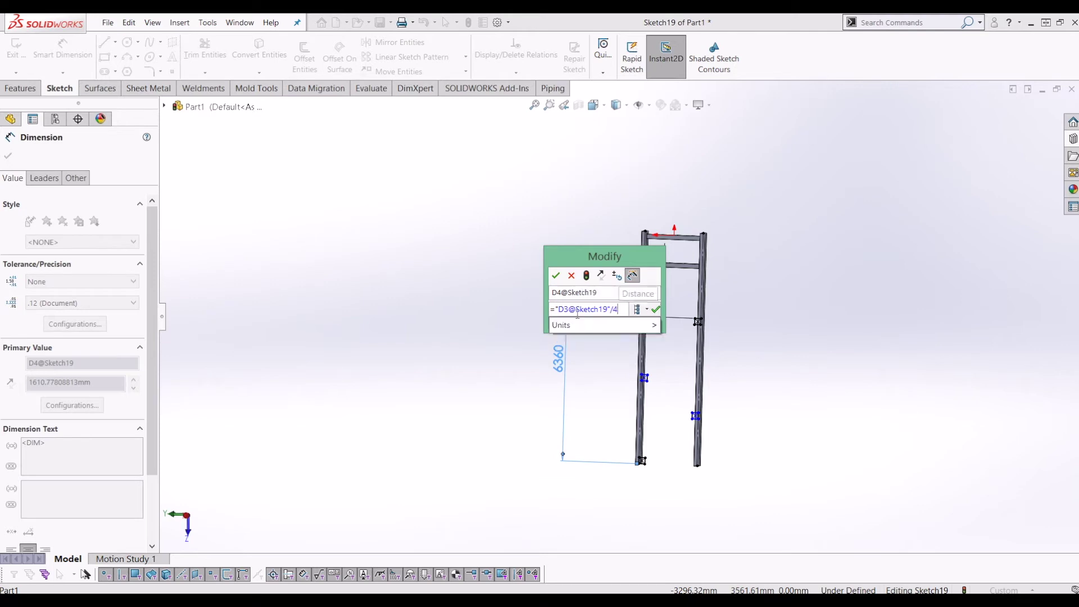
left_click(556, 276)
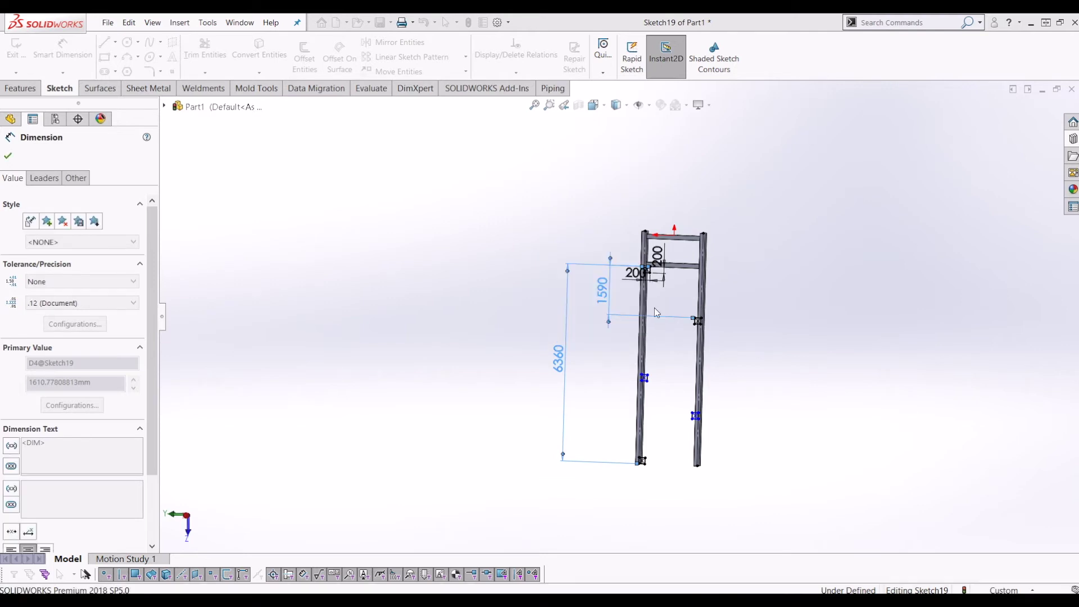
key("Escape")
scroll(736, 403, "down", 2)
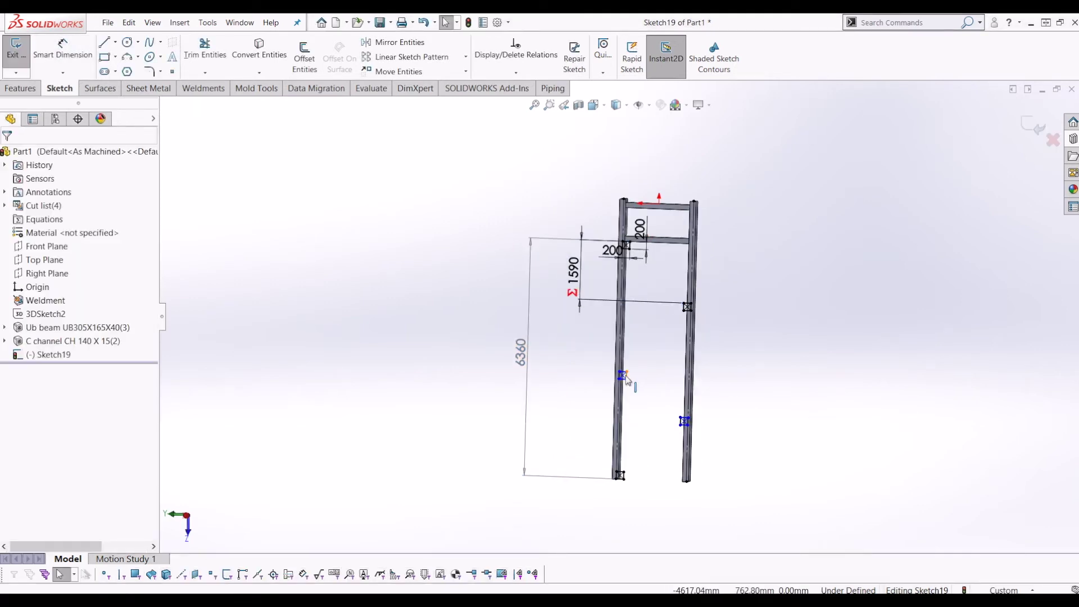
- Dimension the distance along the leg from the upper square's top corner to the top edge of the middle square on the same leg
scroll(625, 376, "down", 2)
scroll(608, 325, "up", 3)
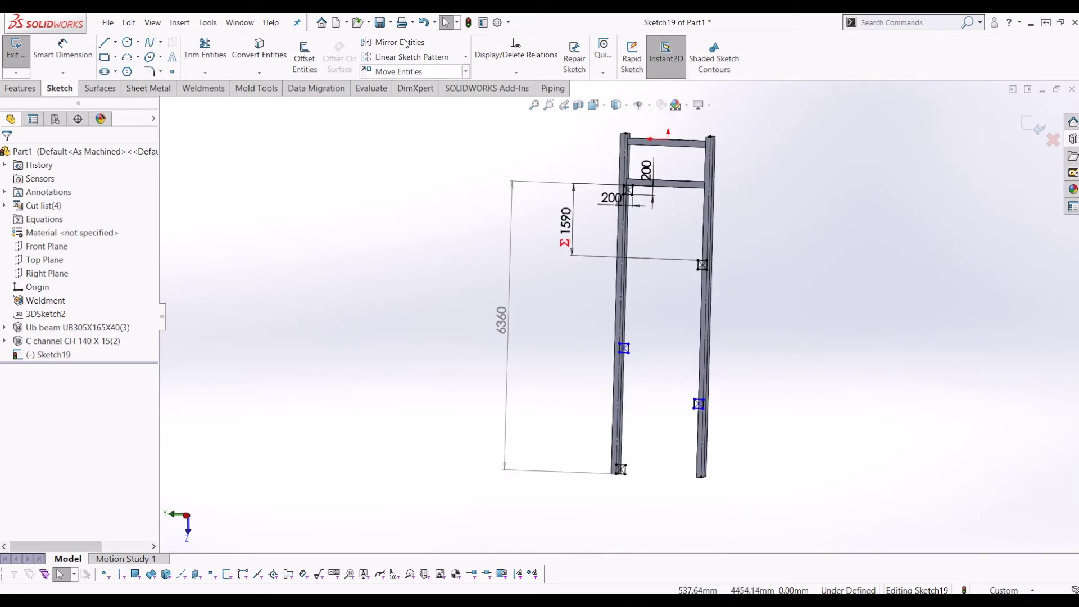
left_click(55, 55)
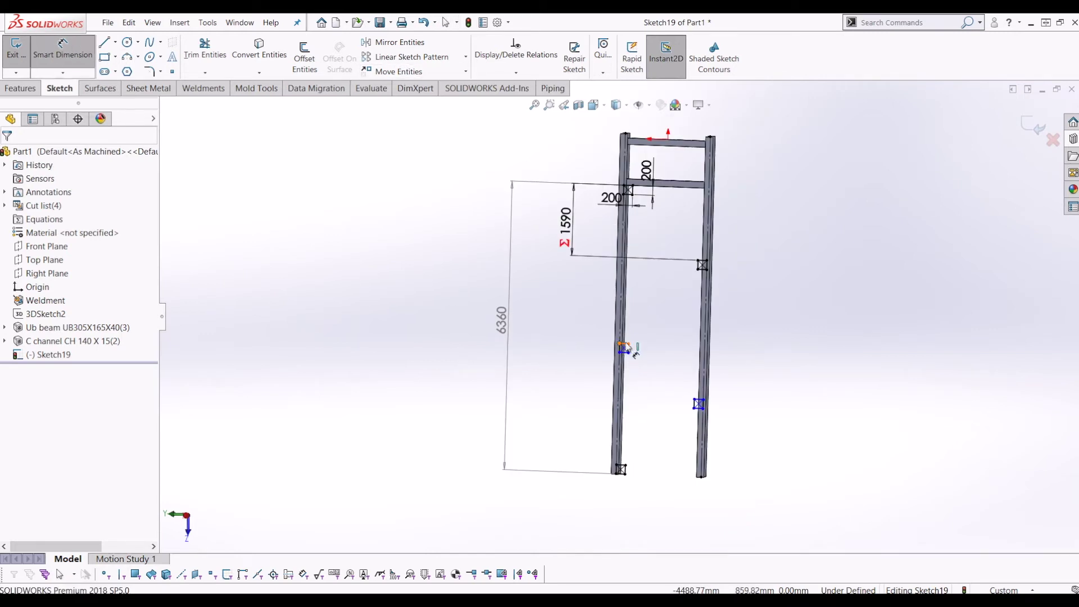
left_click(629, 348)
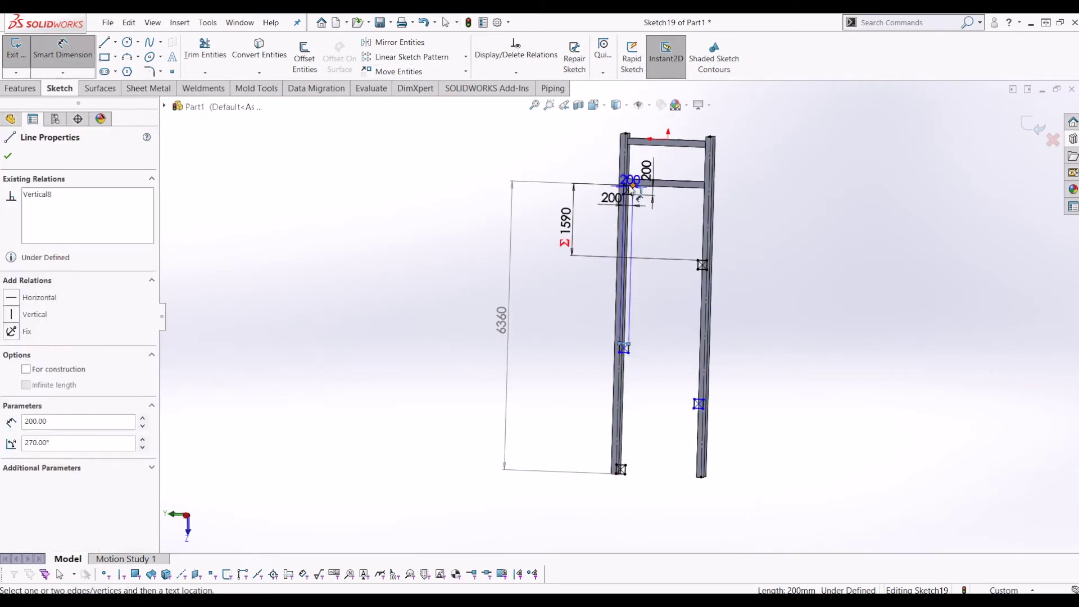
left_click(554, 247)
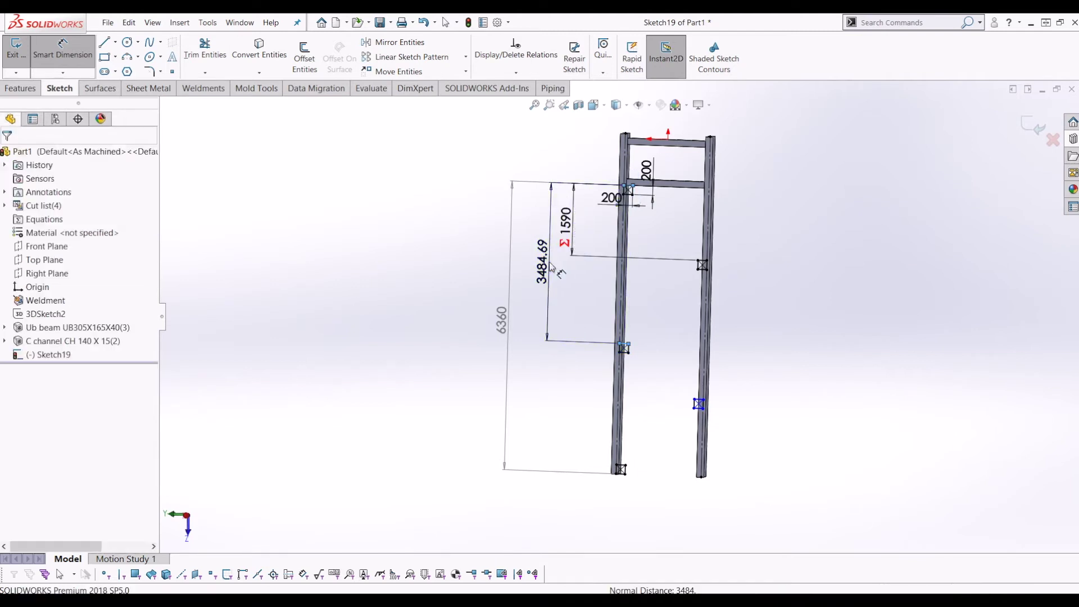
type("6360")
key("Return")
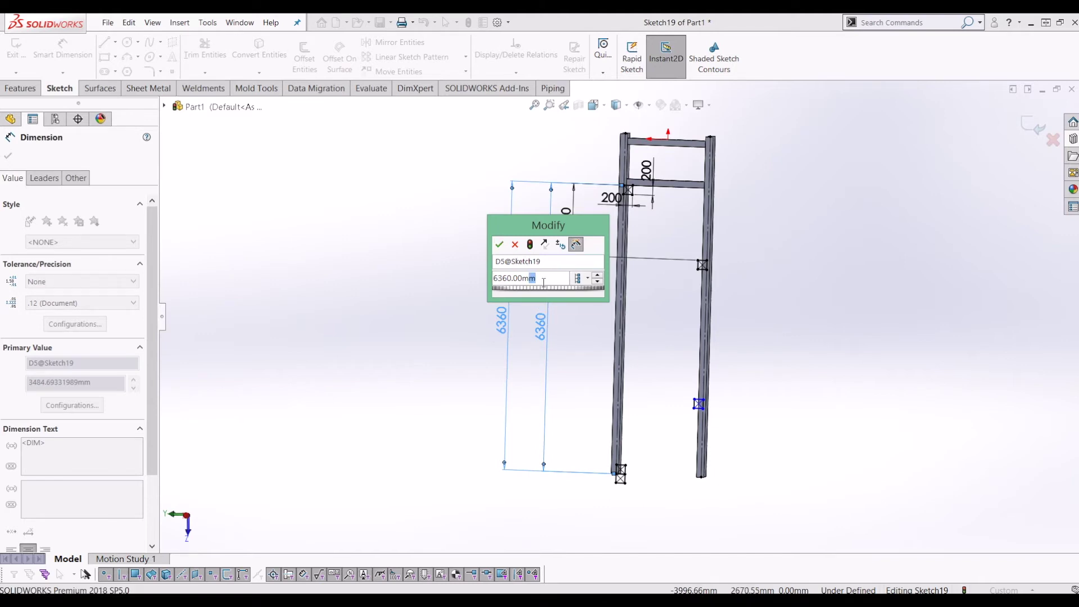
left_click(515, 245)
- Set the distance to the middle square to the equation ="D3@Sketch19"/2, linking it to the overall length dimension
double_click(544, 259)
double_click(544, 287)
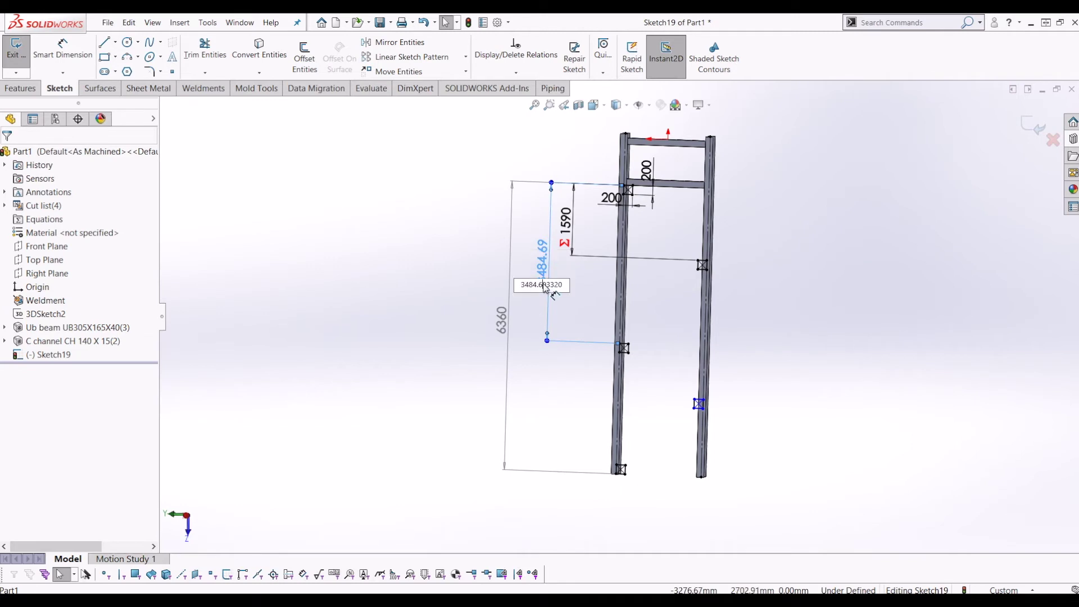
double_click(543, 283)
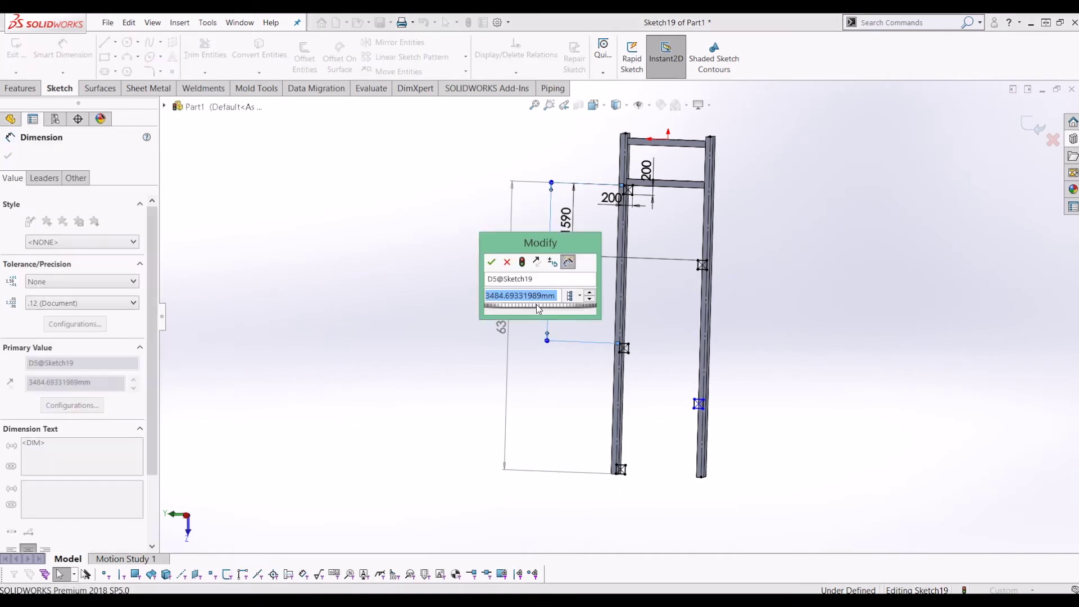
type("=")
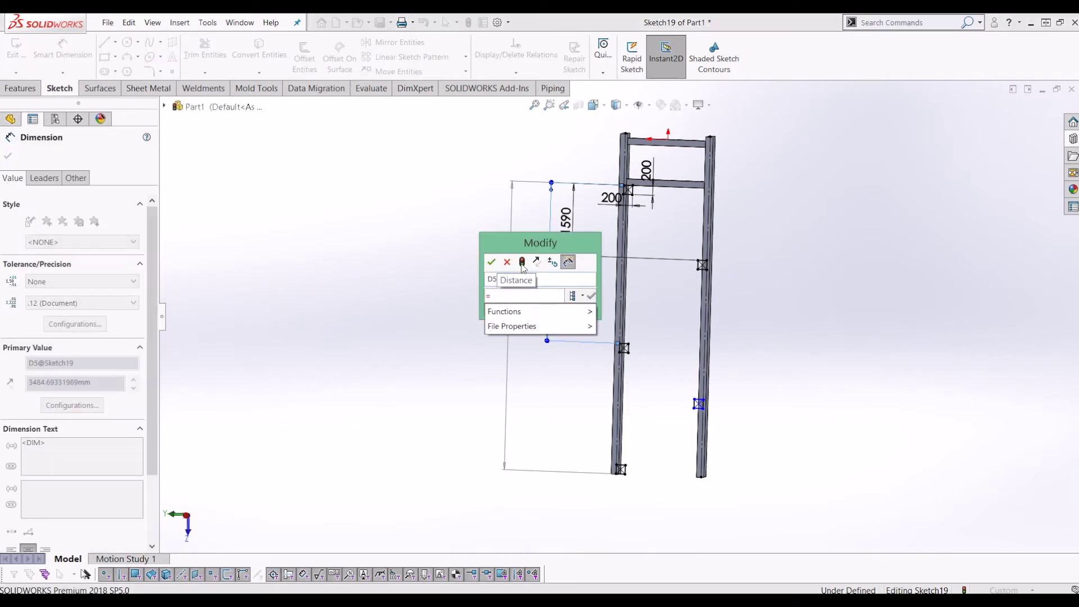
mouse_move(506, 311)
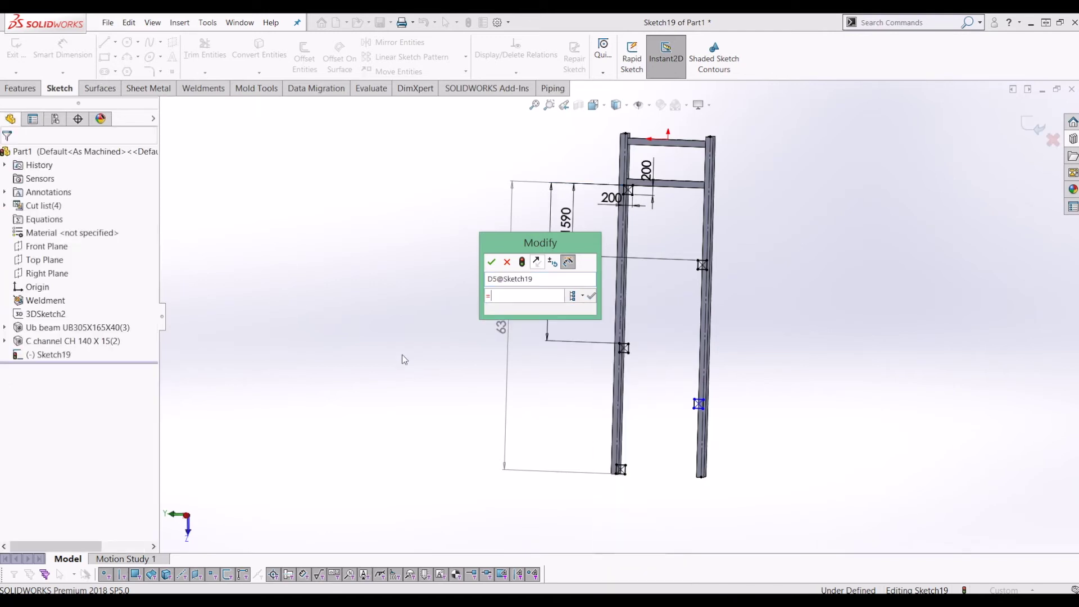
left_click(502, 331)
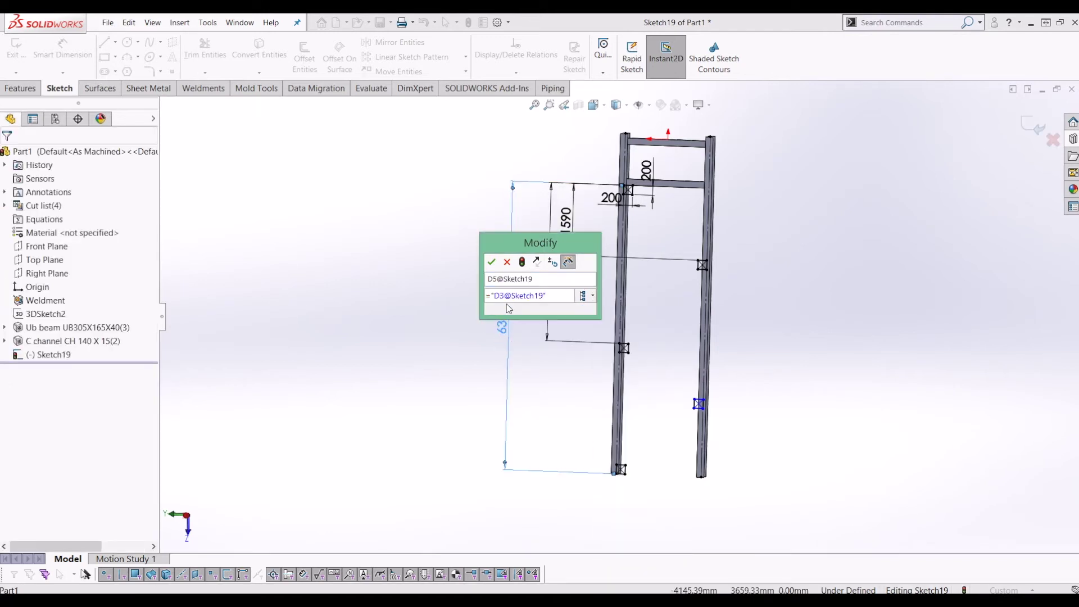
type("/2")
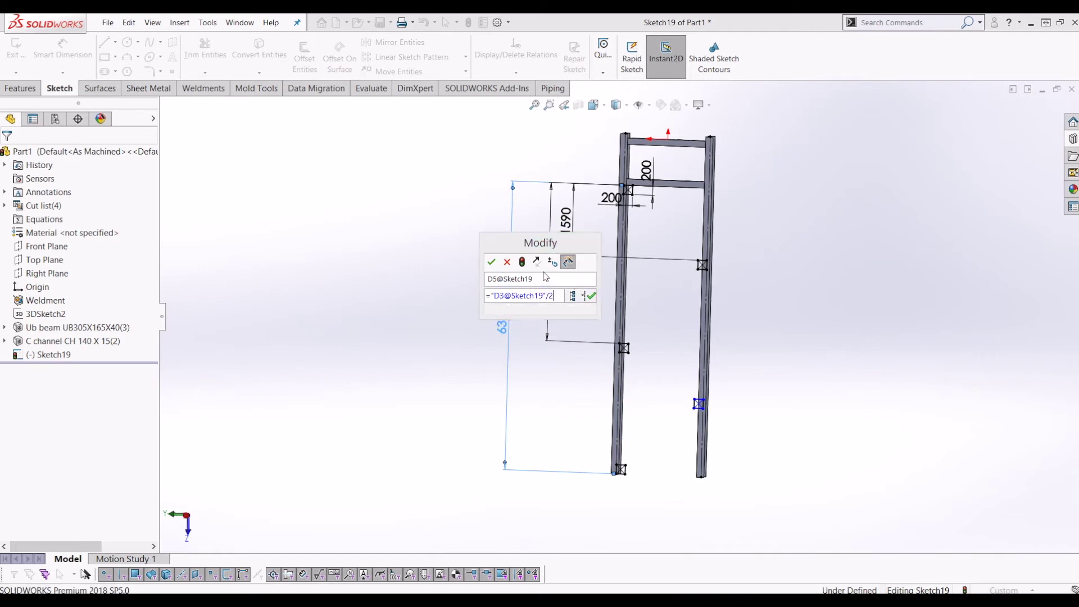
left_click(492, 262)
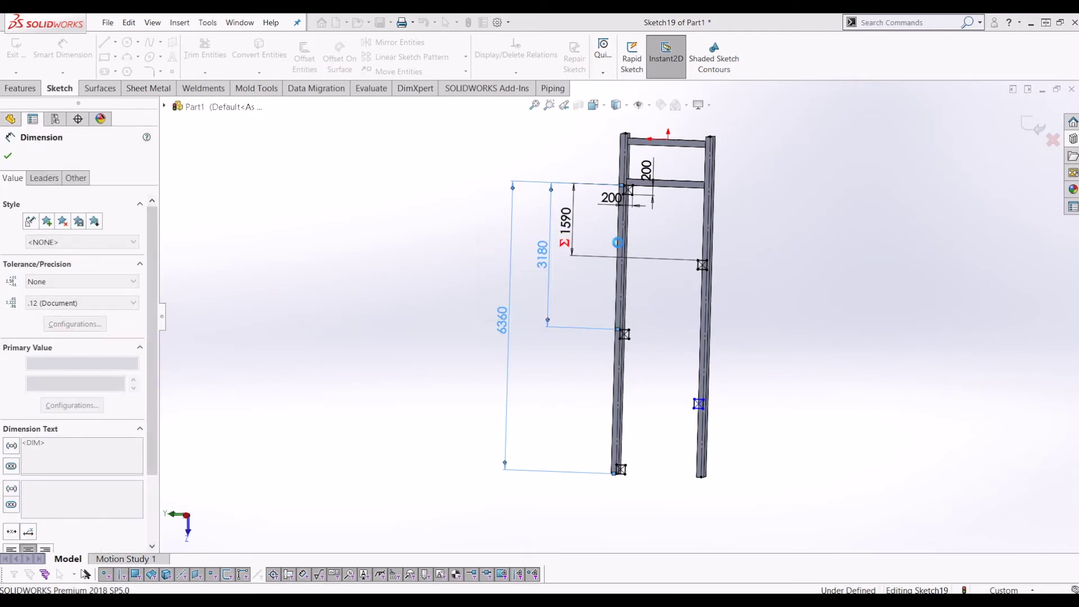
scroll(648, 343, "up", 2)
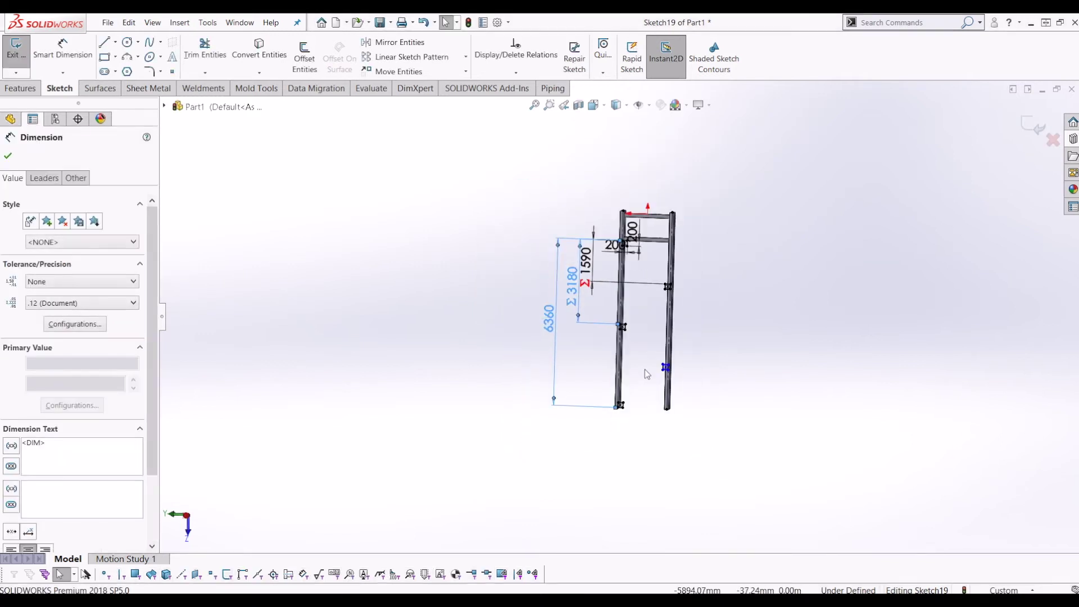
left_click(734, 314)
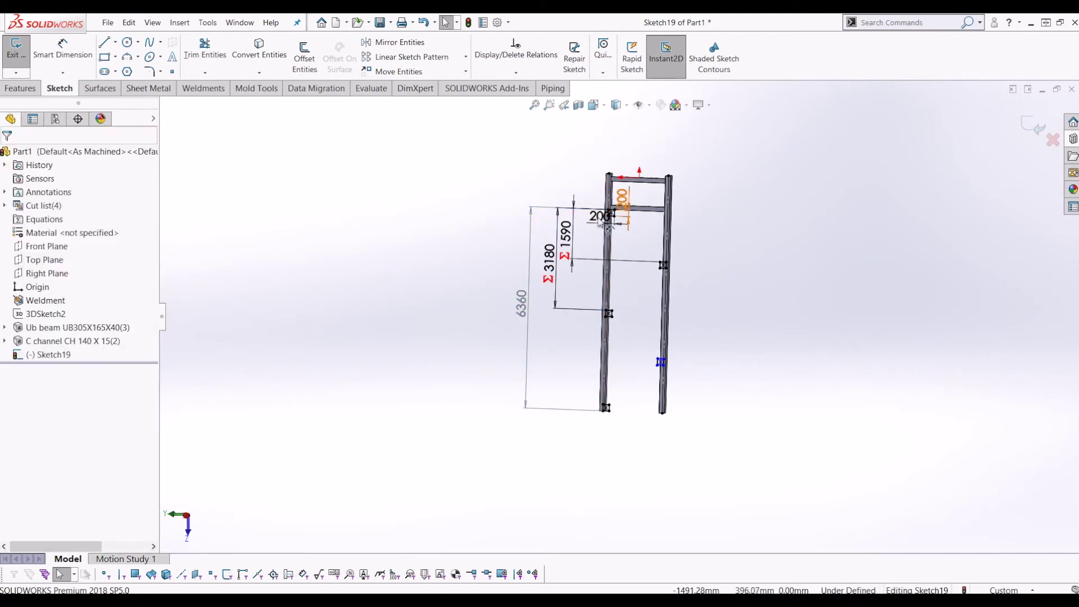
scroll(601, 221, "down", 2)
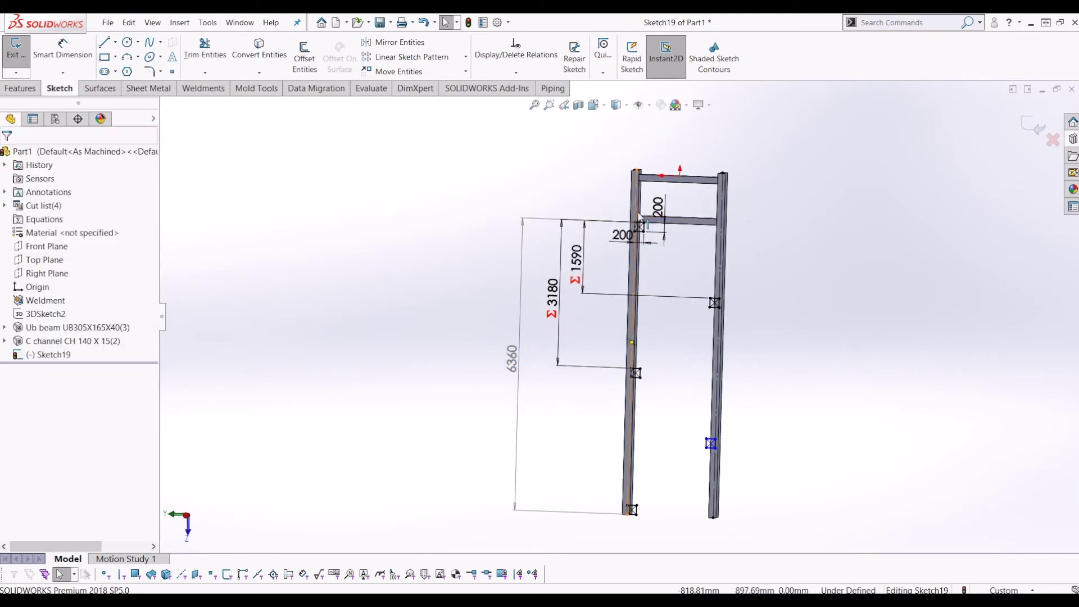
scroll(703, 489, "down", 1)
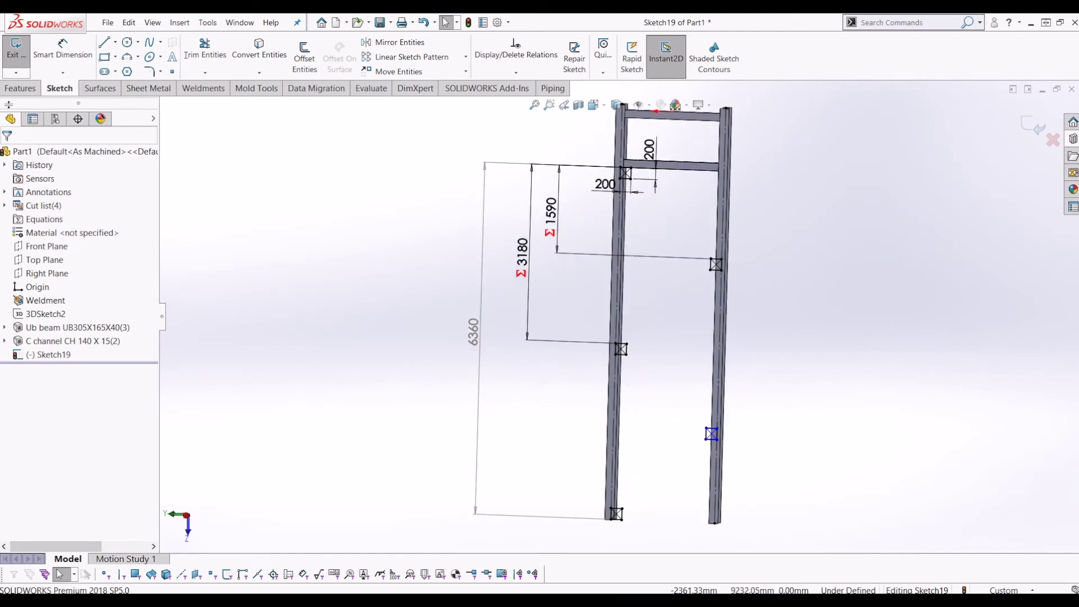
left_click(59, 62)
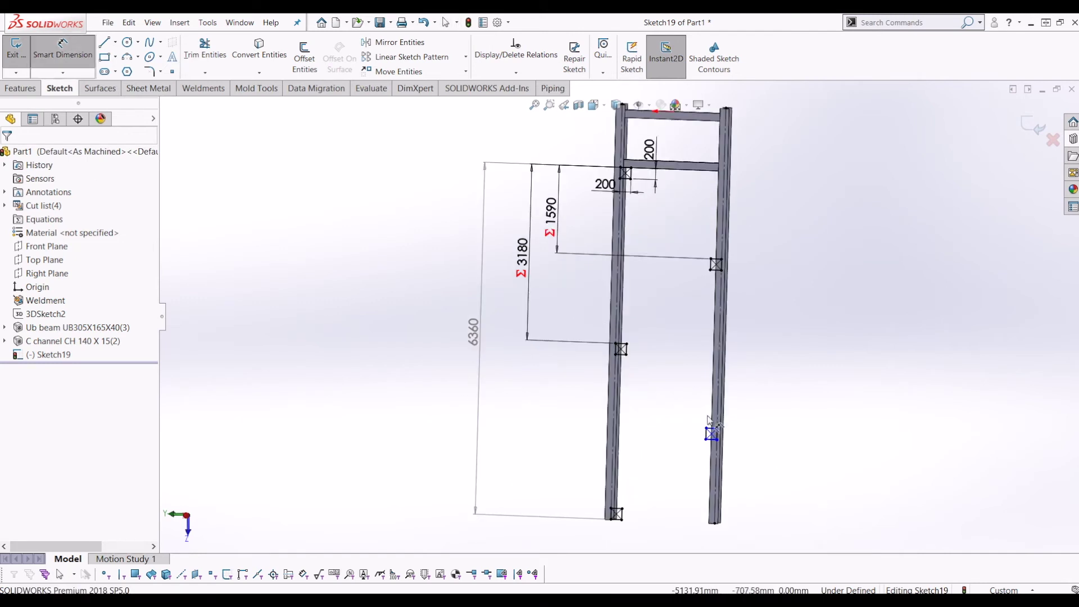
left_click(712, 443)
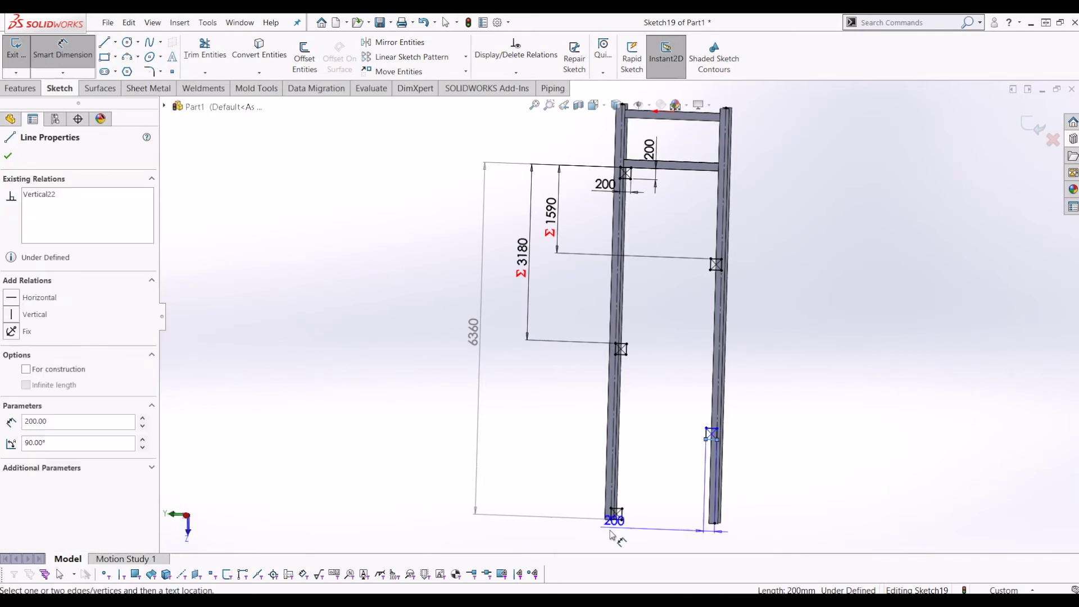
left_click(617, 521)
key("Escape")
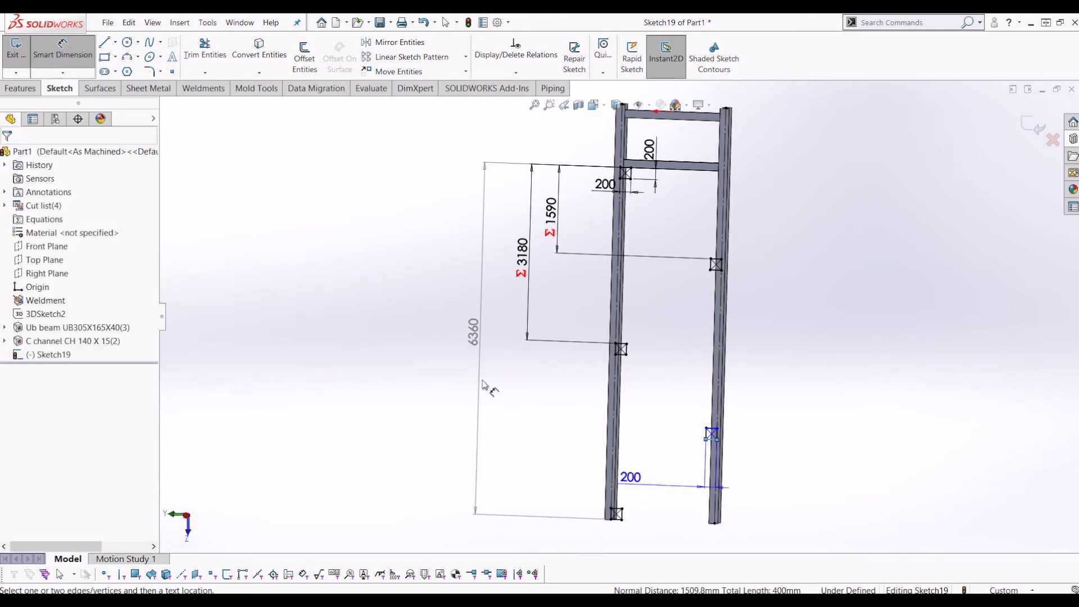
- Dimension the distance along the legs from the bottom edge of the opposite leg's lower square to the bottom of the lowest square
left_click(66, 55)
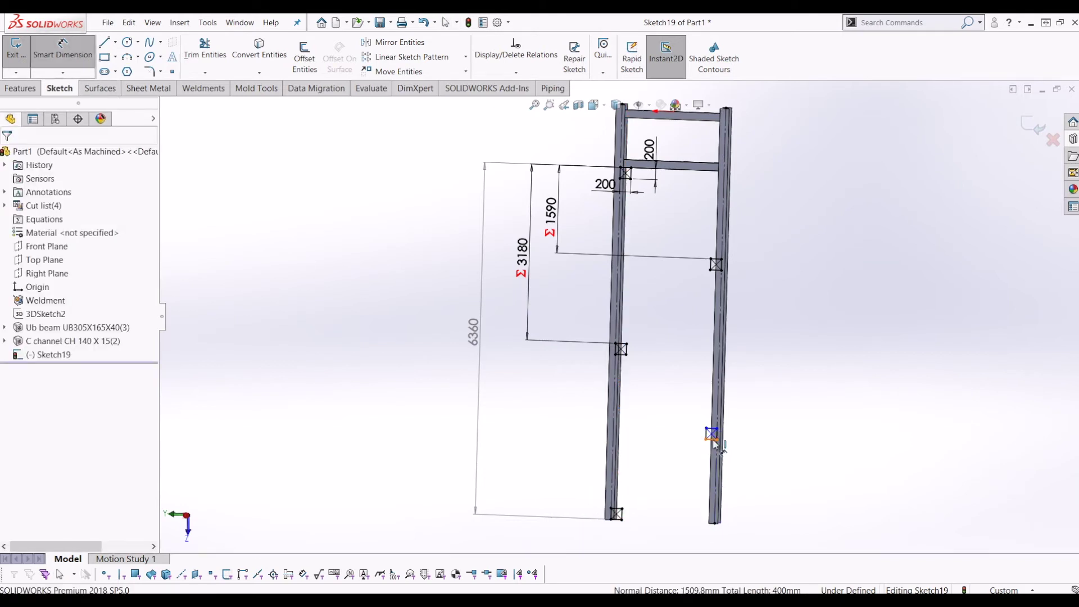
left_click(713, 441)
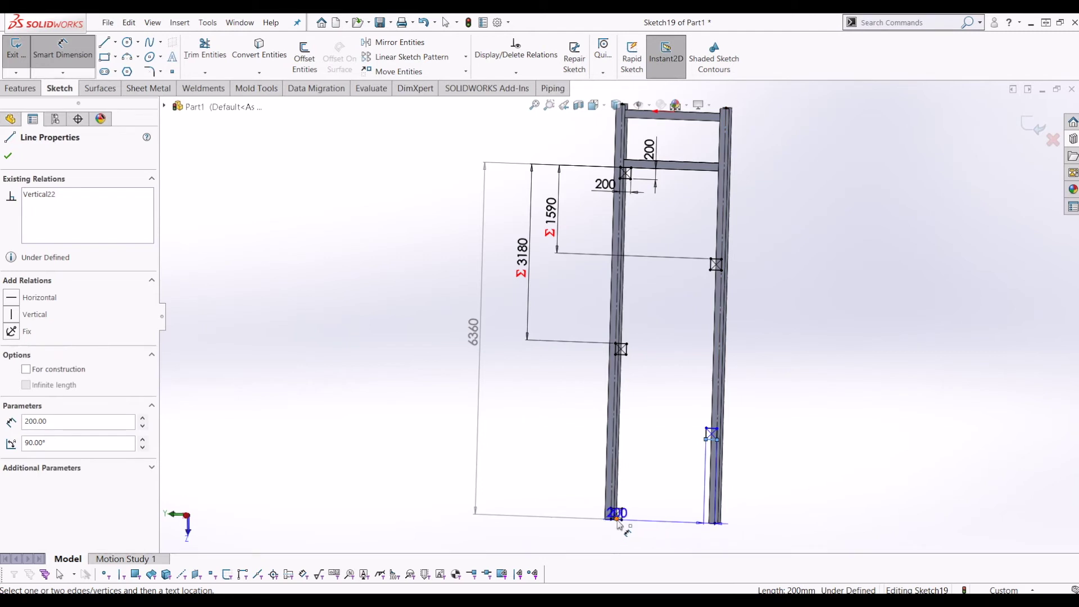
left_click(616, 521)
left_click(544, 476)
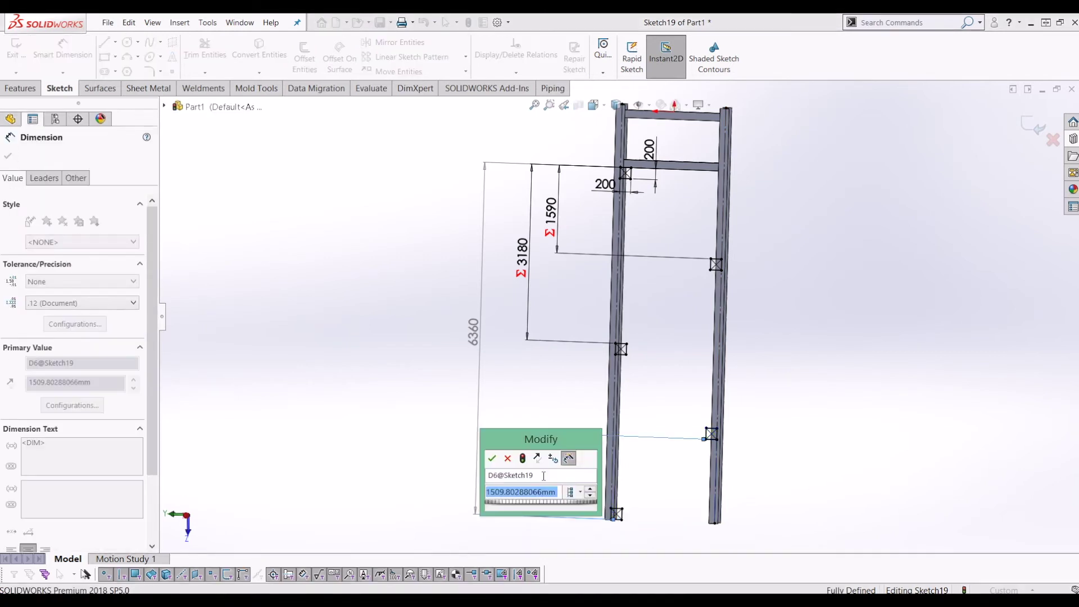
- Set the distance between the two lowest squares to the equation ="D3@Sketch19"/4, linking it to the overall length dimension
type("=")
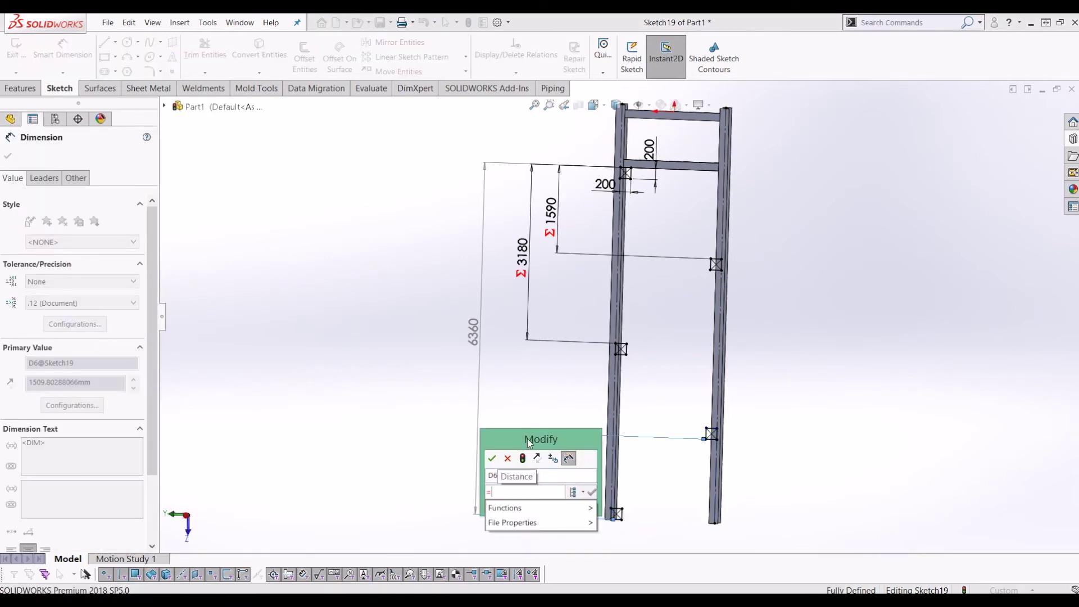
left_click(473, 337)
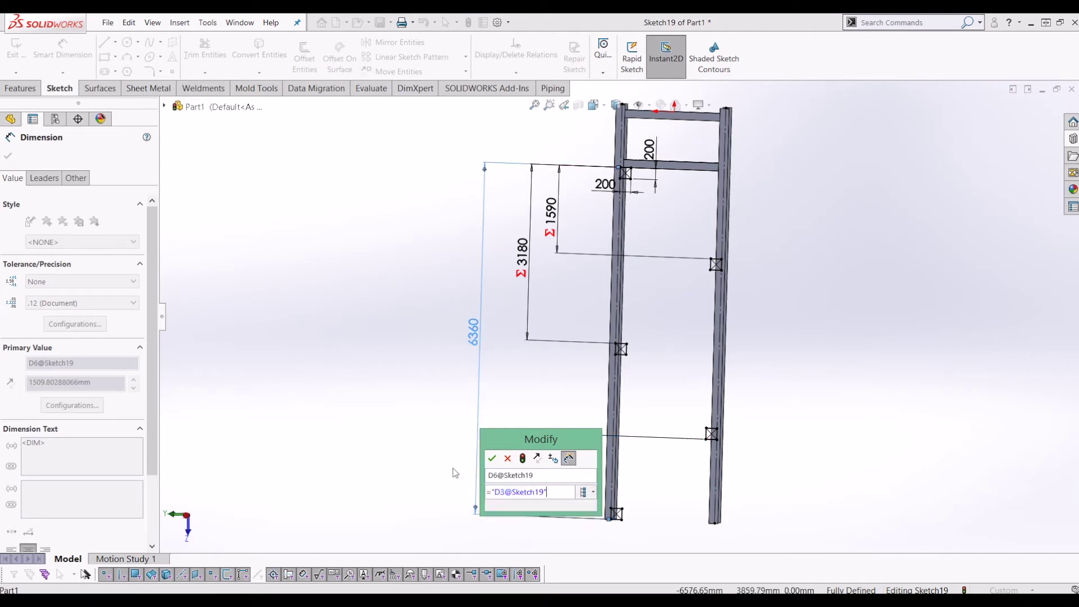
type("/4")
key("Return")
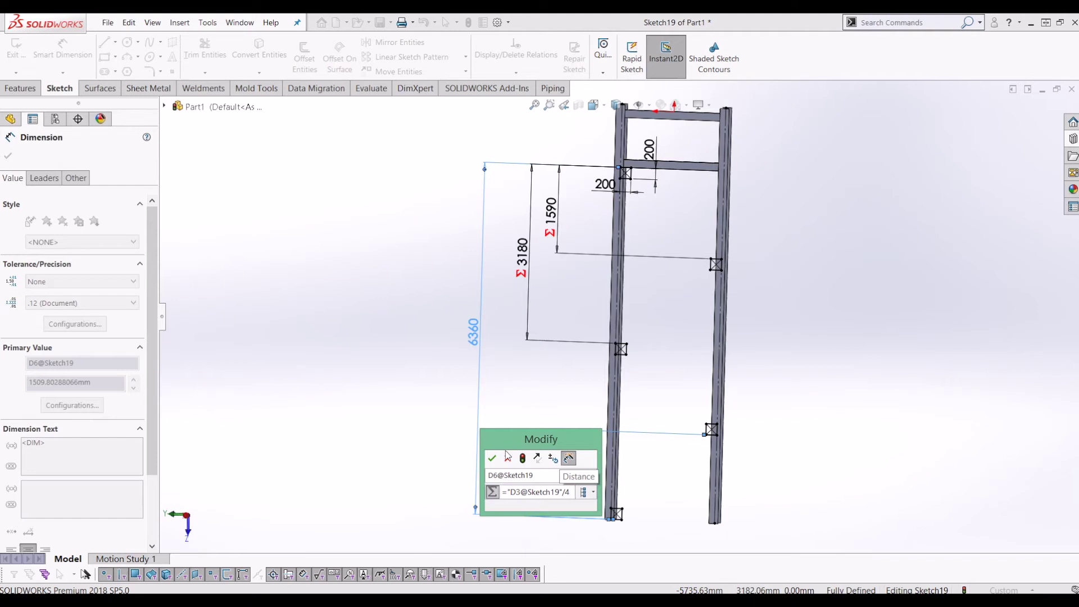
left_click(493, 458)
key("Escape")
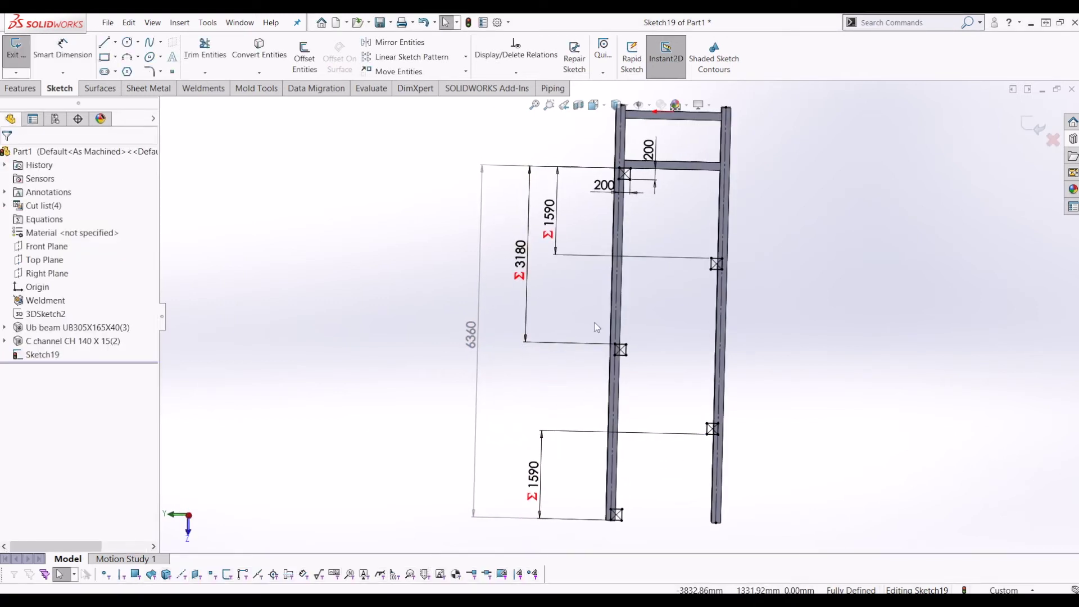
- Sketch a zigzag chain of four construction lines through the squares' centres, alternating between the legs from the uppermost square to the lowest
left_click(108, 43)
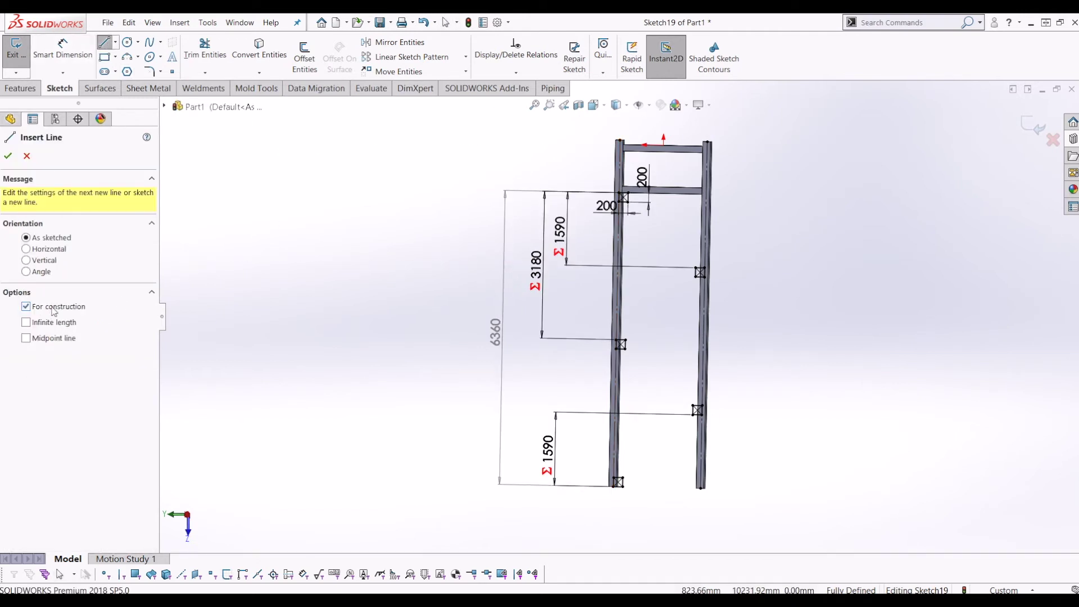
scroll(623, 214, "down", 4)
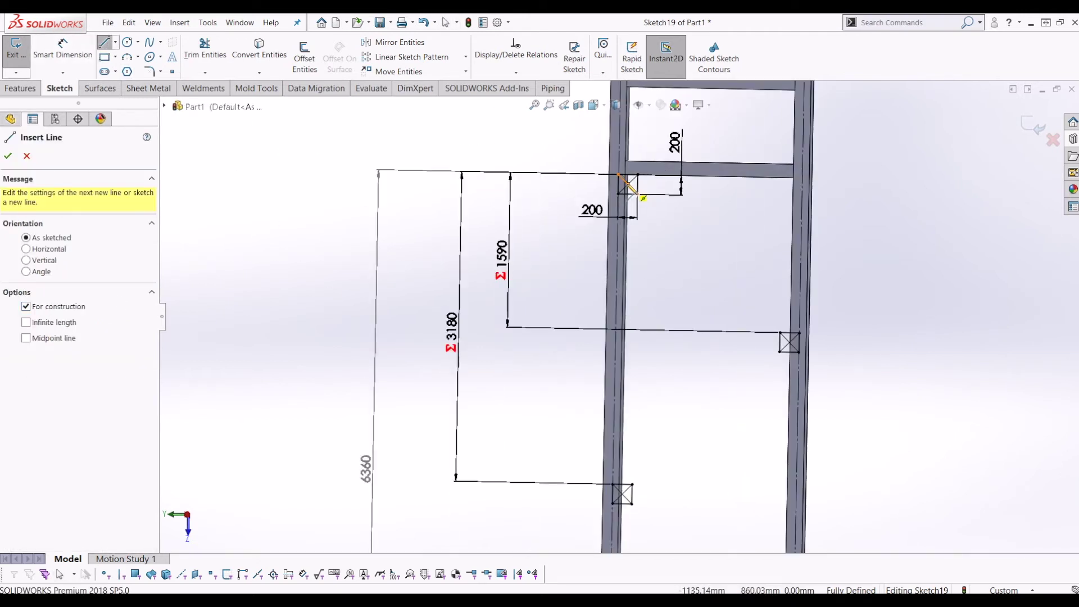
left_click(629, 185)
left_click(789, 342)
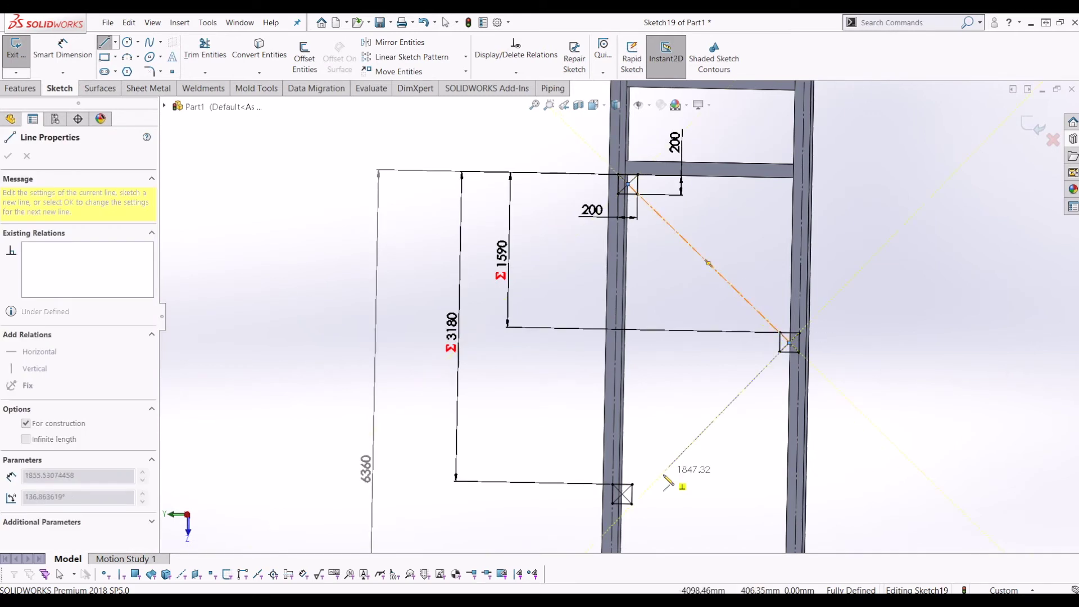
left_click(621, 493)
scroll(673, 514, "up", 3)
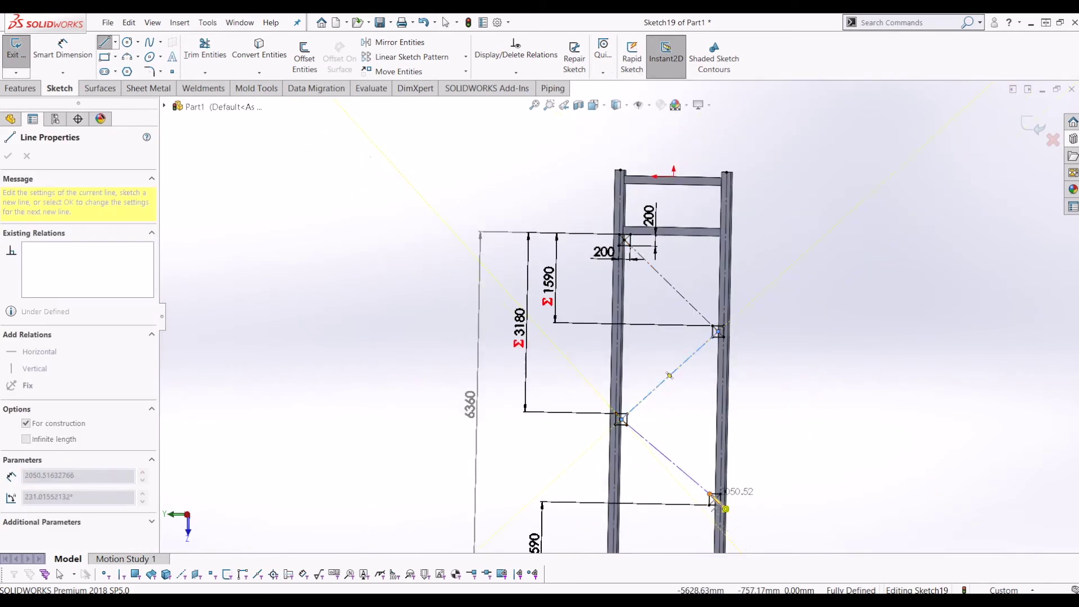
left_click(715, 500)
scroll(715, 501, "up", 2)
scroll(646, 433, "down", 5)
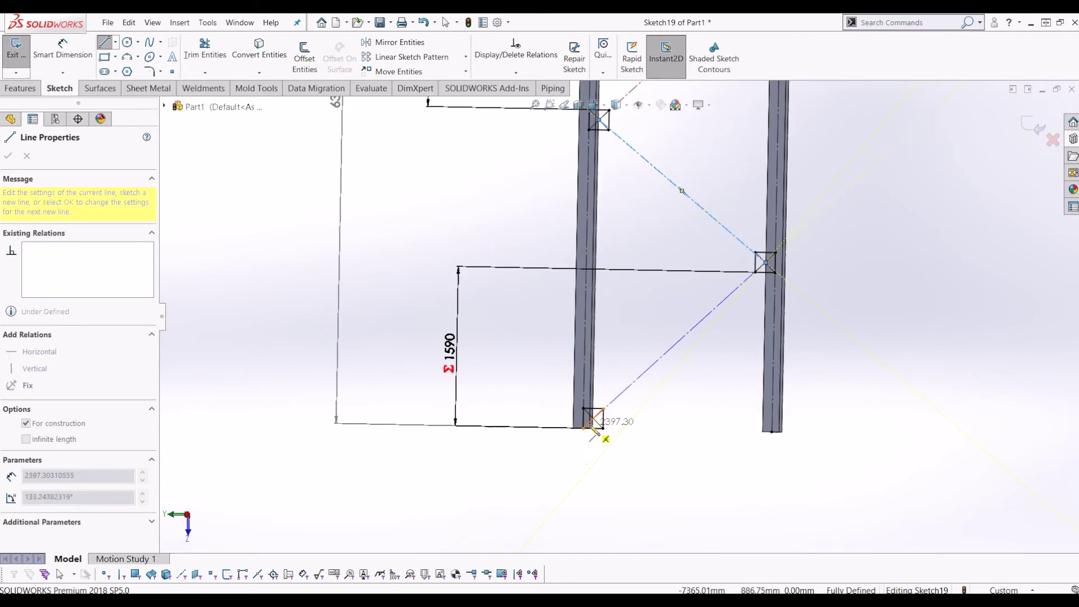
left_click(595, 421)
key("Escape")
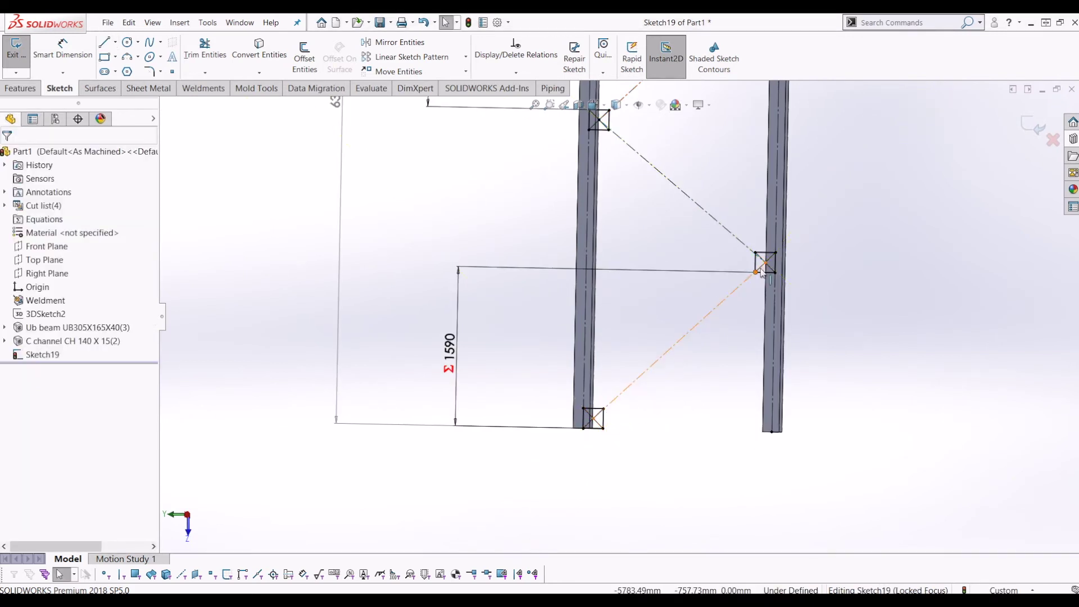
- Move the loose lower endpoint of the last construction line onto the centre of the lowest square
left_click(593, 418)
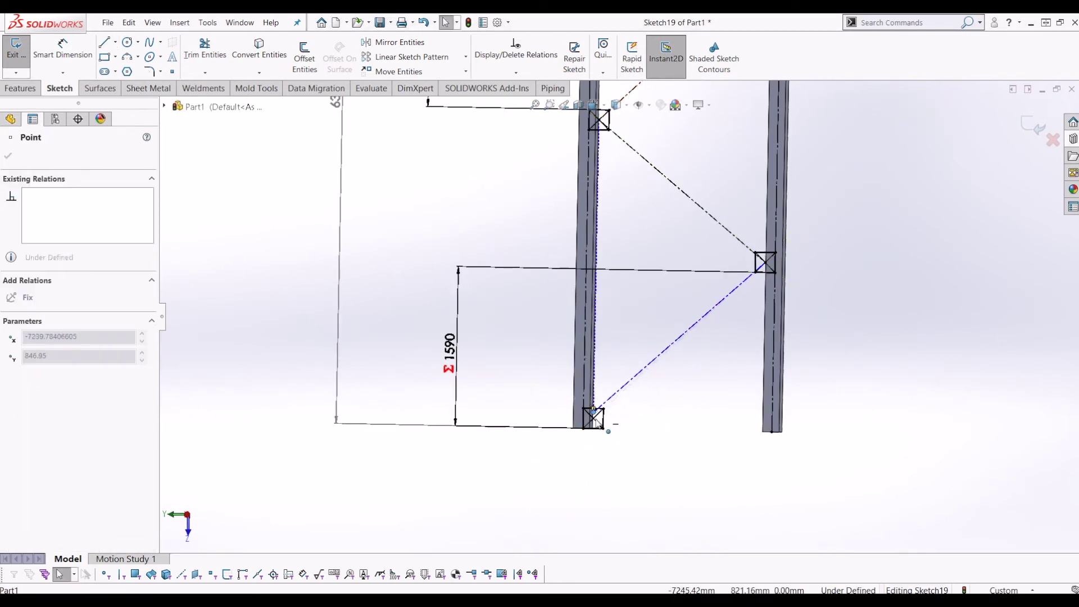
left_click(595, 423)
key("Escape")
scroll(716, 366, "up", 5)
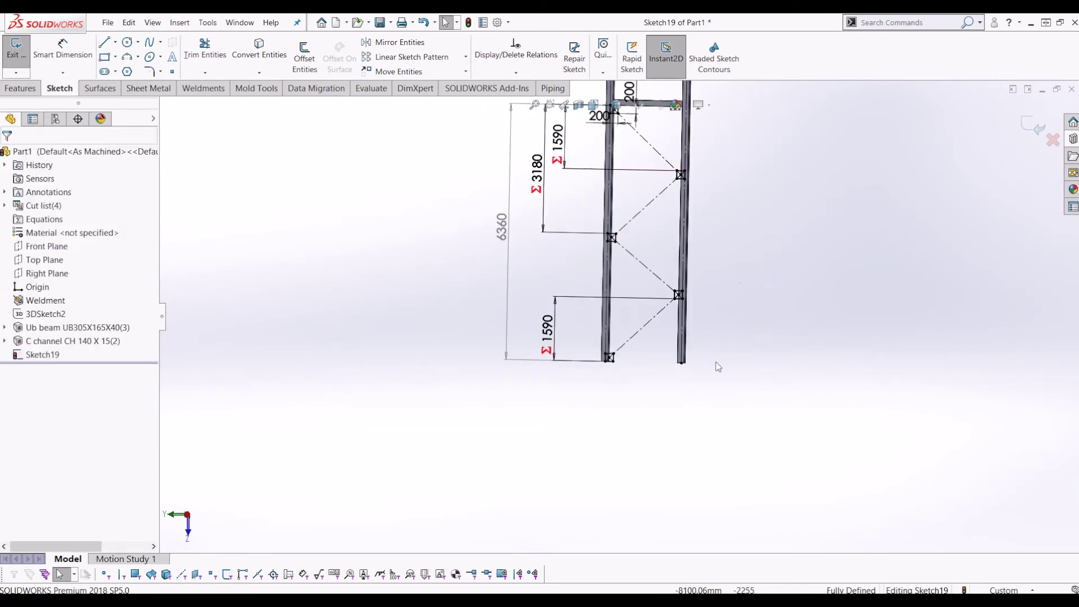
scroll(634, 210, "down", 4)
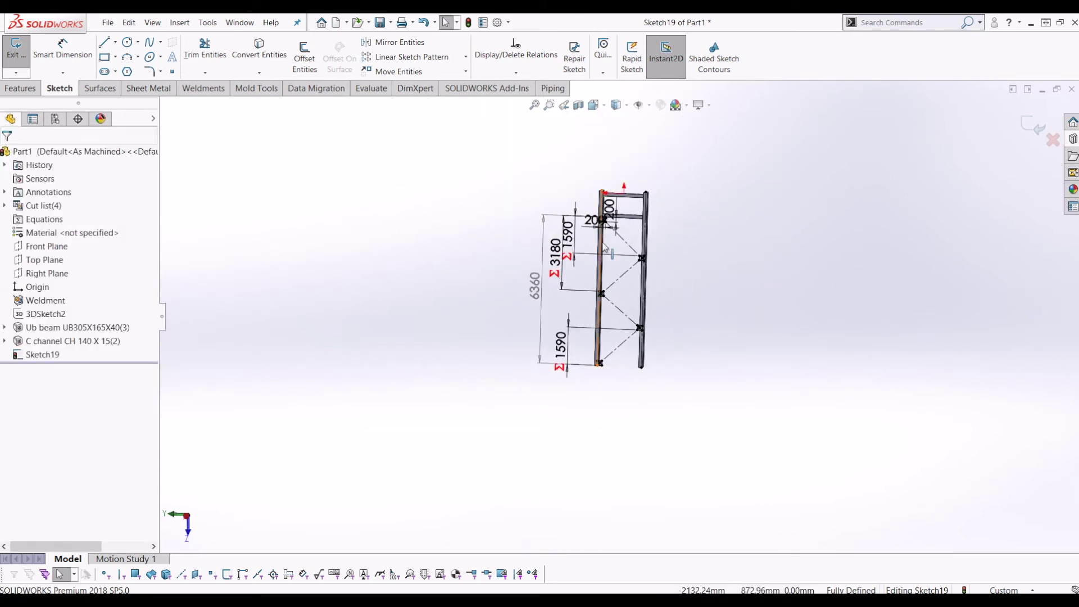
- Close the sketch containing the squares and the zigzag construction lines
scroll(619, 233, "down", 6)
mouse_move(605, 240)
middle_mouse_down()
mouse_move(579, 222)
mouse_move(470, 200)
mouse_move(482, 204)
mouse_move(462, 254)
middle_mouse_up()
left_click(463, 255)
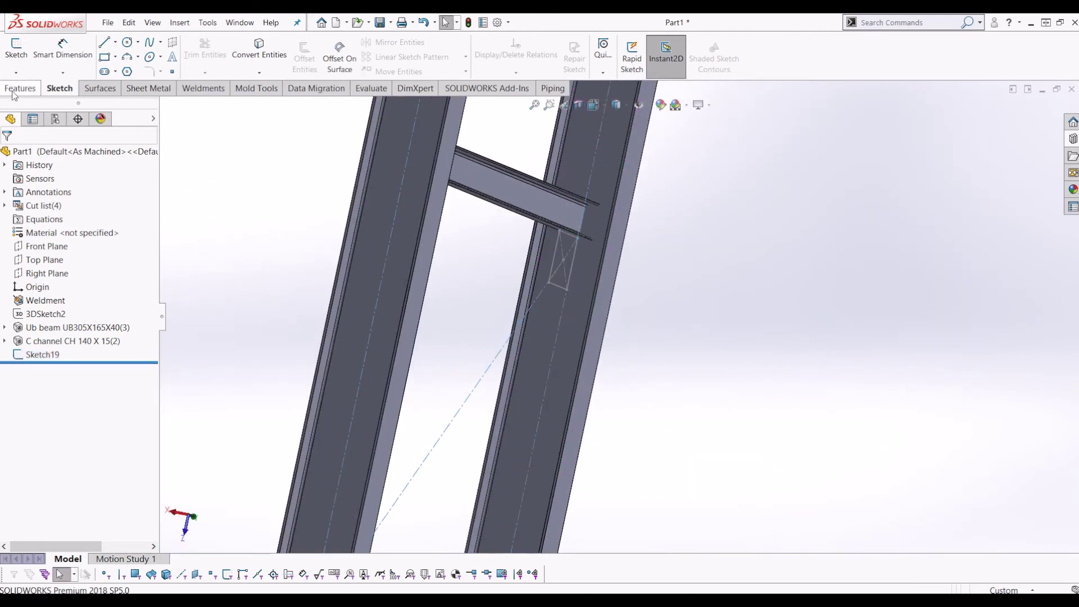
left_click(15, 91)
left_click(23, 63)
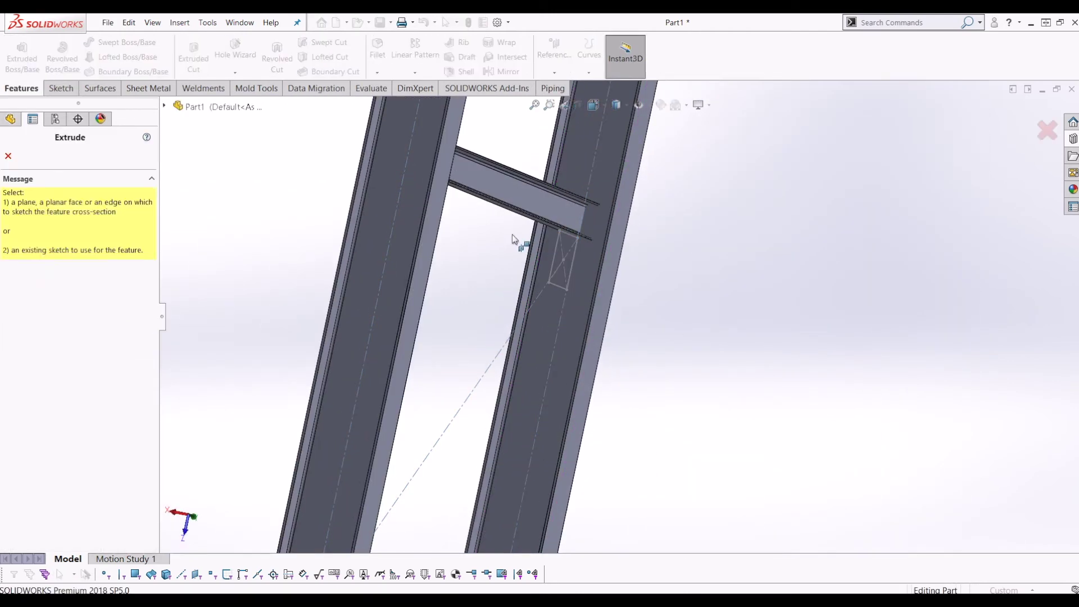
left_click(555, 256)
right_click(81, 428)
left_click(185, 429)
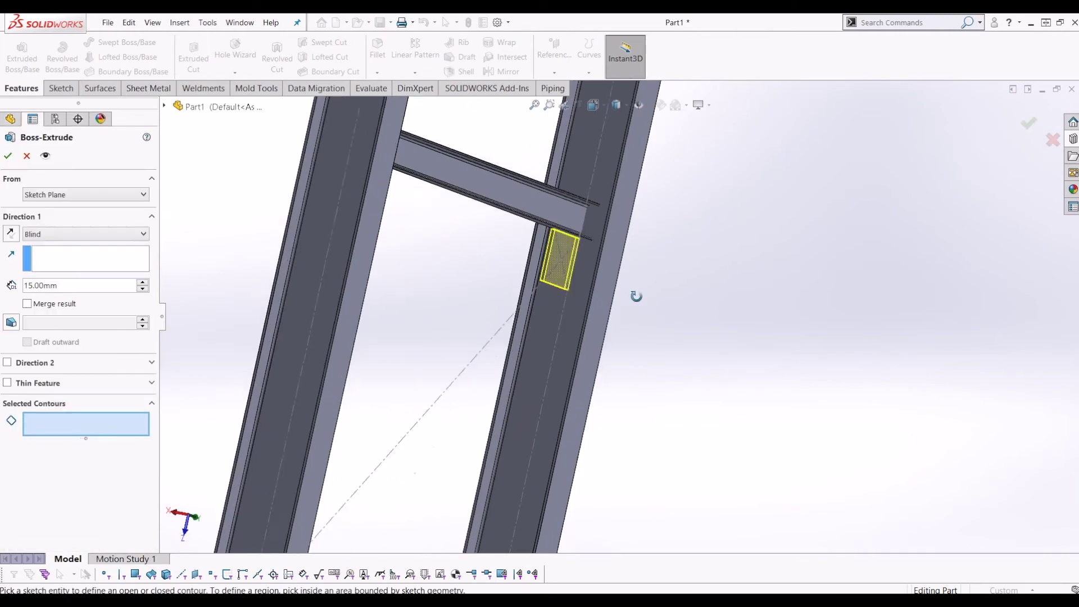
scroll(636, 296, "up", 6)
scroll(633, 271, "down", 8)
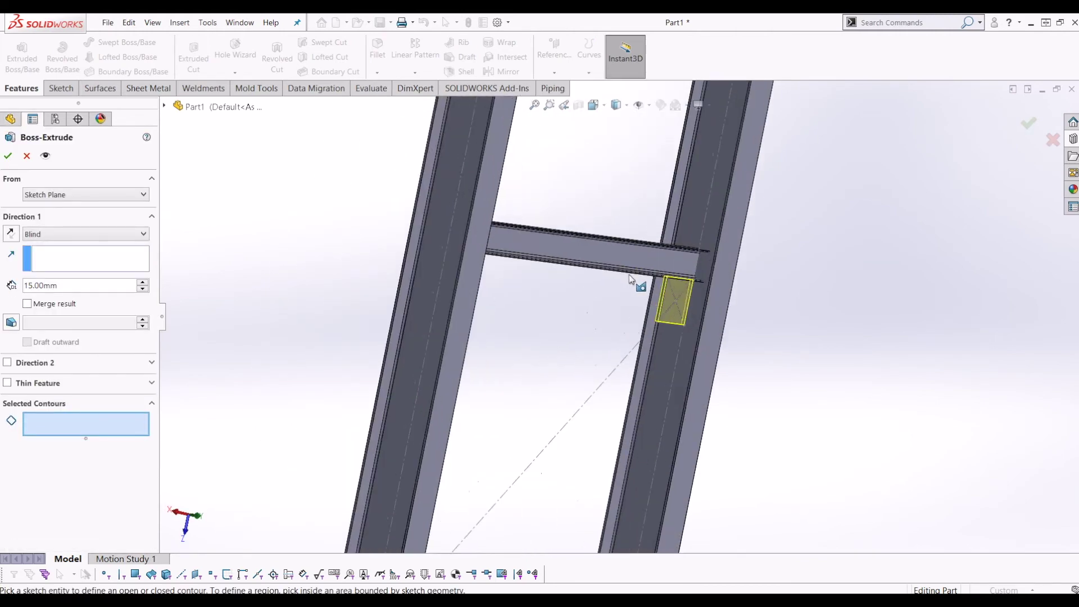
middle_click_drag(614, 248, 663, 297)
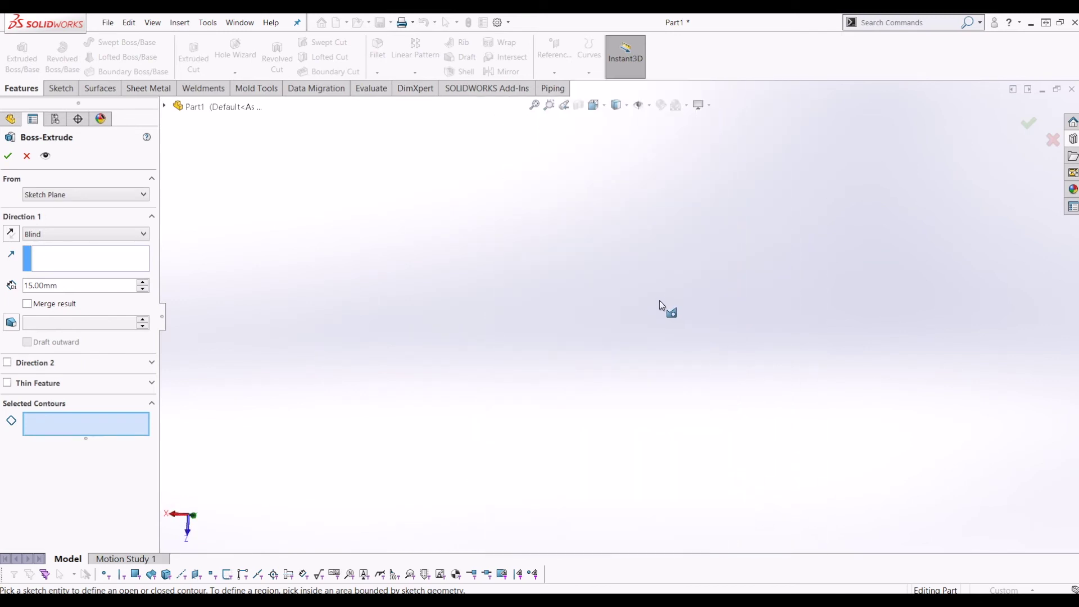
key("f")
key("Escape")
- Extrude all the sketched squares into 15 mm blind plates with the contour selection cleared and the extrusion direction reversed
scroll(638, 174, "down", 6)
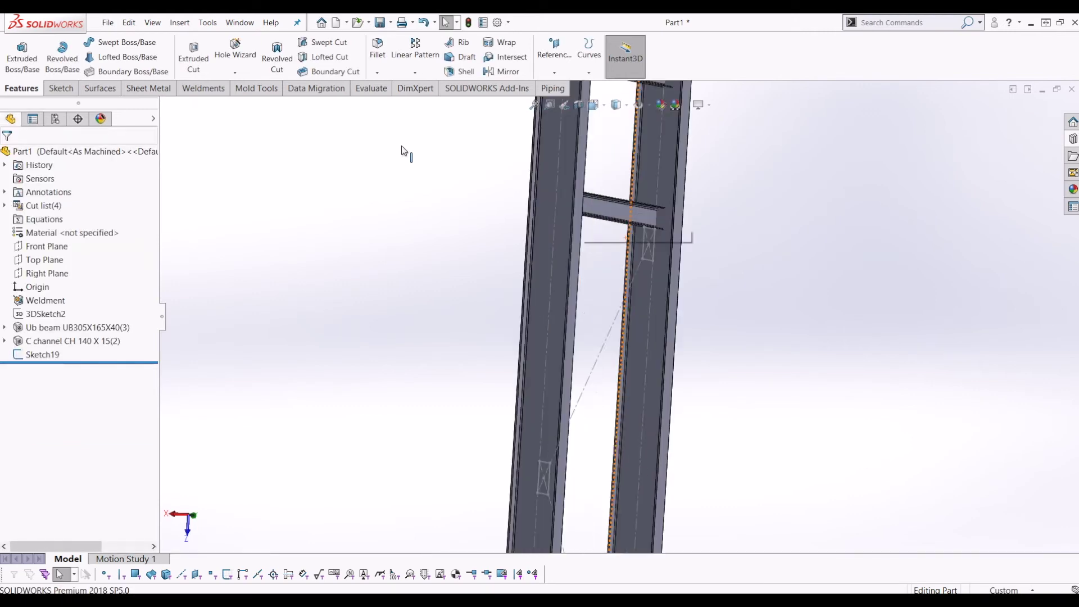
left_click(22, 56)
scroll(659, 261, "up", 3)
left_click(768, 275)
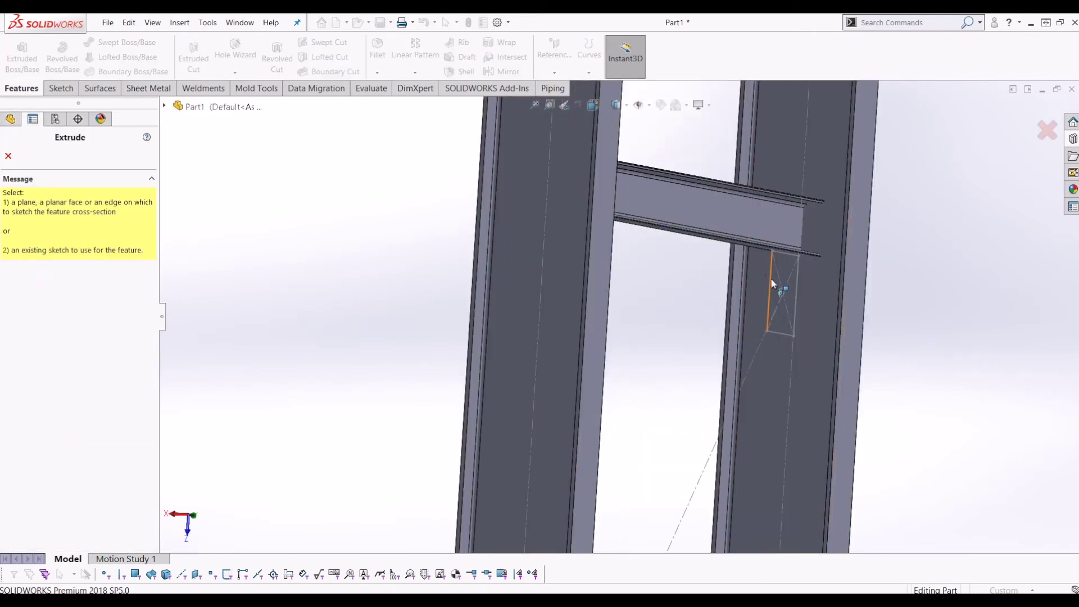
right_click(42, 424)
left_click(59, 432)
middle_click_drag(776, 357, 763, 252)
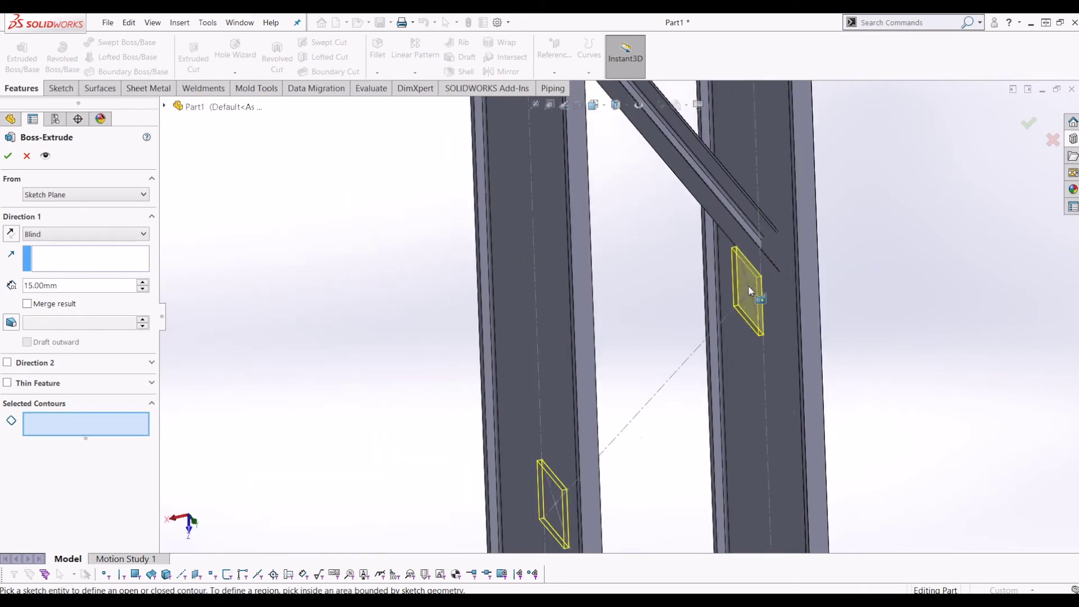
mouse_move(729, 329)
middle_mouse_down()
mouse_move(778, 333)
mouse_move(746, 344)
middle_mouse_up()
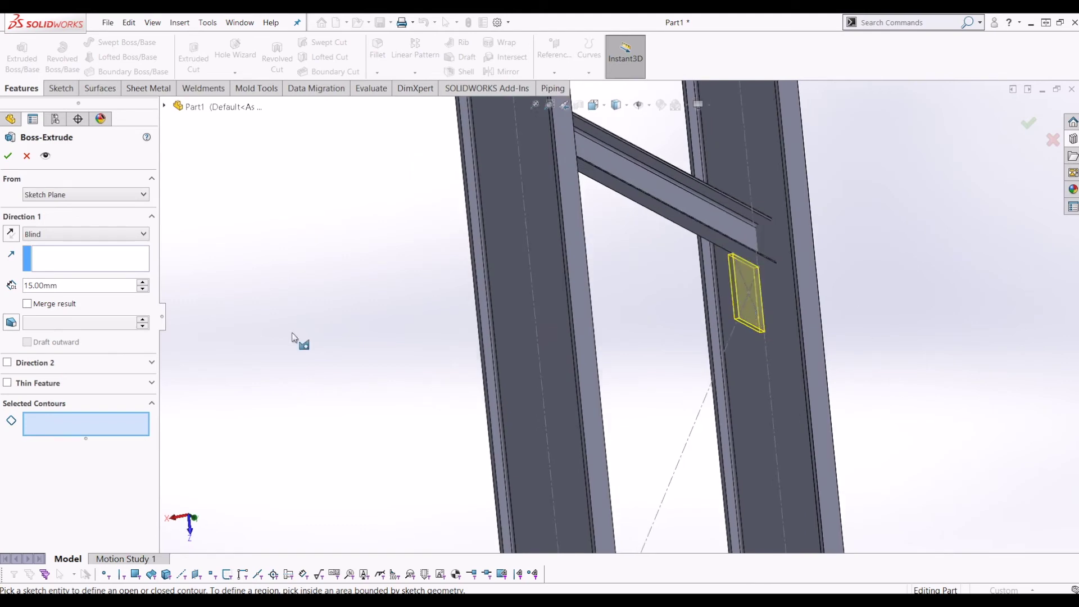
left_click(11, 238)
middle_click_drag(440, 308, 171, 373)
scroll(366, 367, "up", 3)
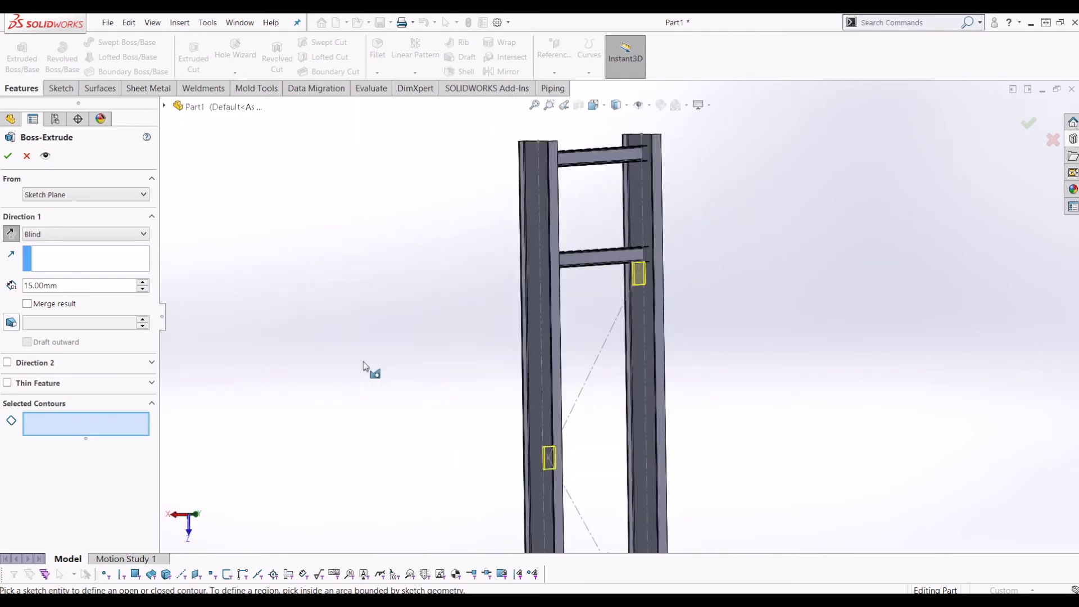
left_click(8, 157)
- Examine how the extruded square plates sit against the legs and the lower cross channel
scroll(737, 318, "down", 8)
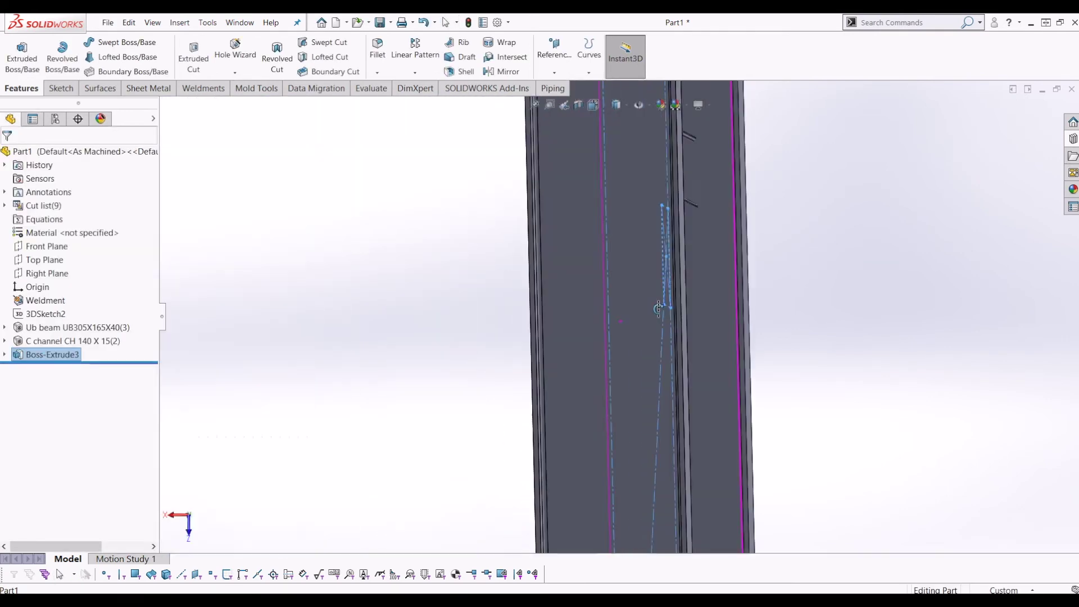
scroll(737, 318, "up", 3)
middle_click_drag(737, 319, 722, 301)
left_click(720, 395)
middle_click_drag(673, 386, 636, 321)
scroll(652, 370, "up", 3)
scroll(637, 343, "down", 4)
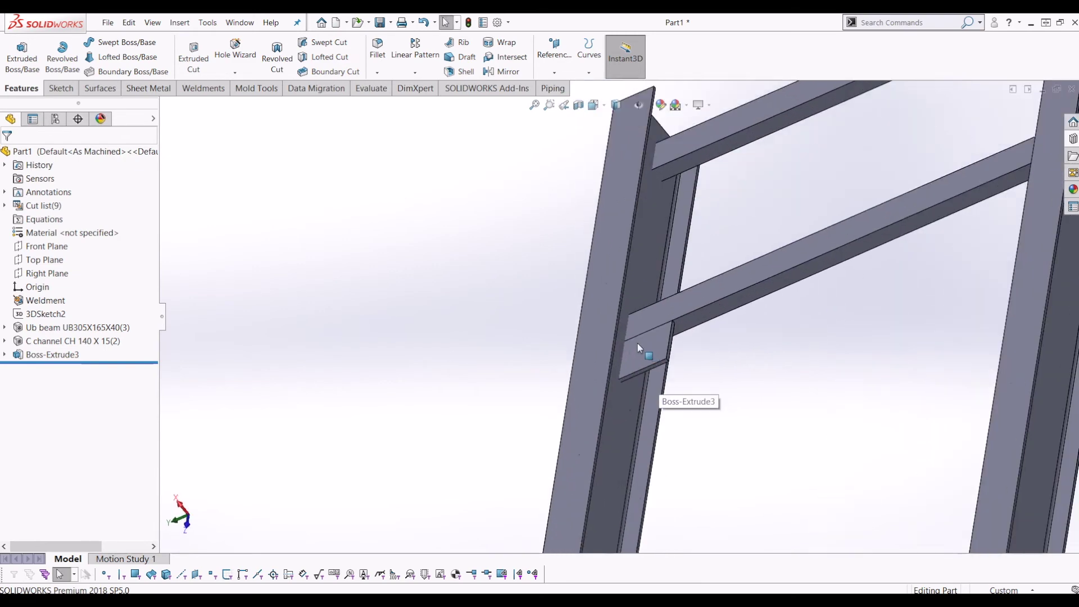
left_click(643, 342)
scroll(643, 343, "up", 10)
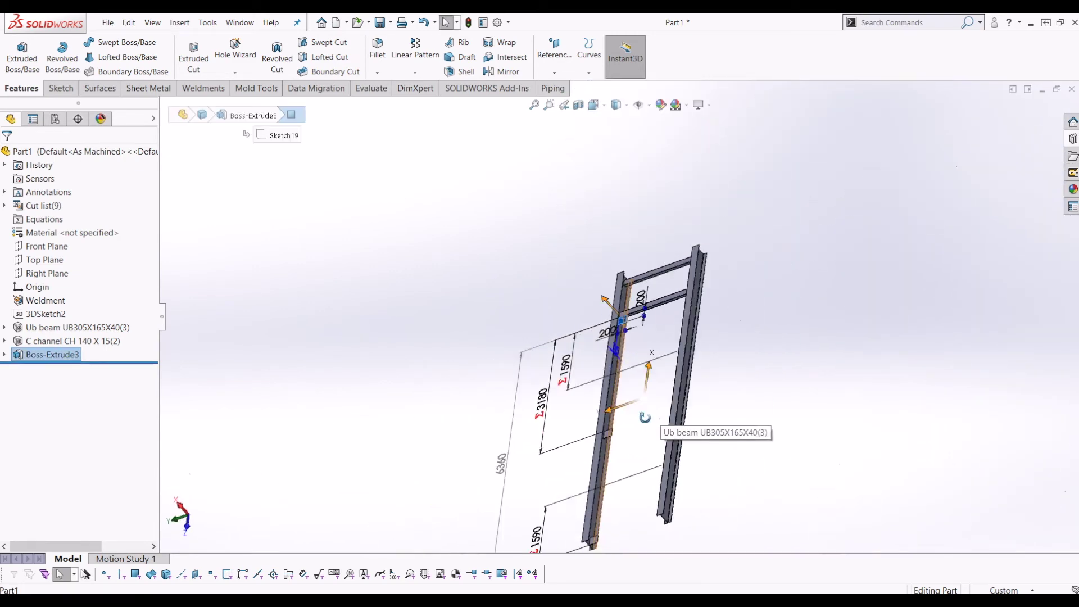
left_click(660, 452)
middle_click_drag(660, 451, 384, 440)
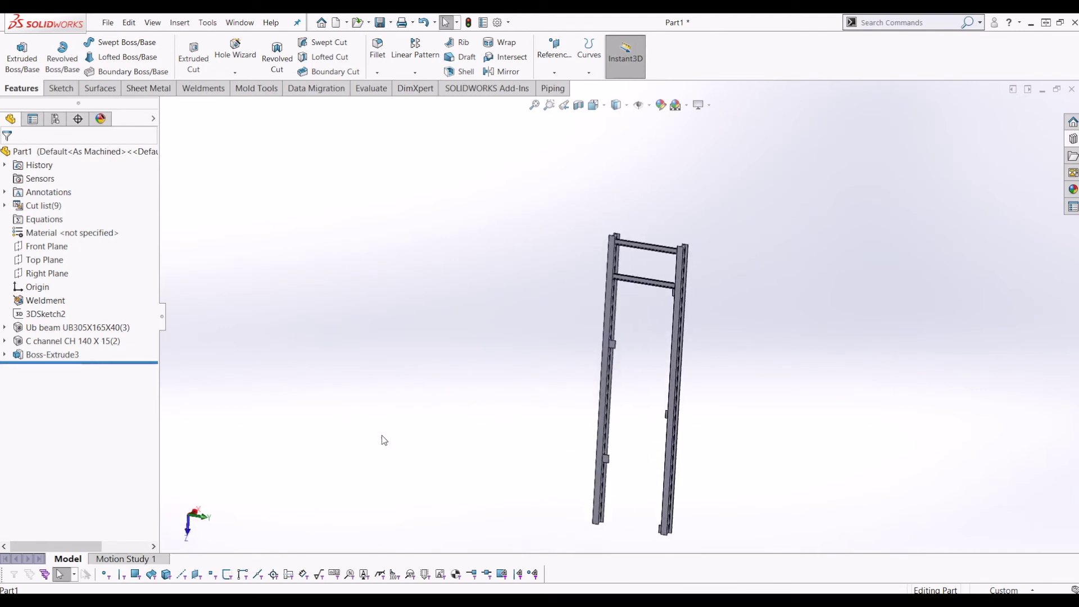
- Show the plate extrusion's sketch with its zigzag construction lines
left_click(202, 89)
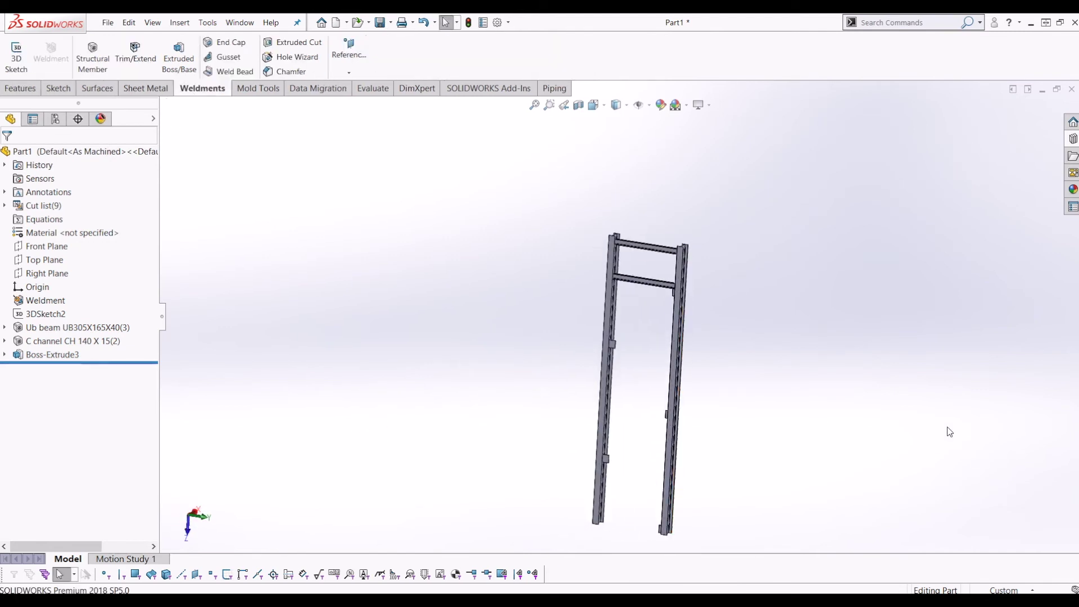
middle_click_drag(714, 353, 704, 362)
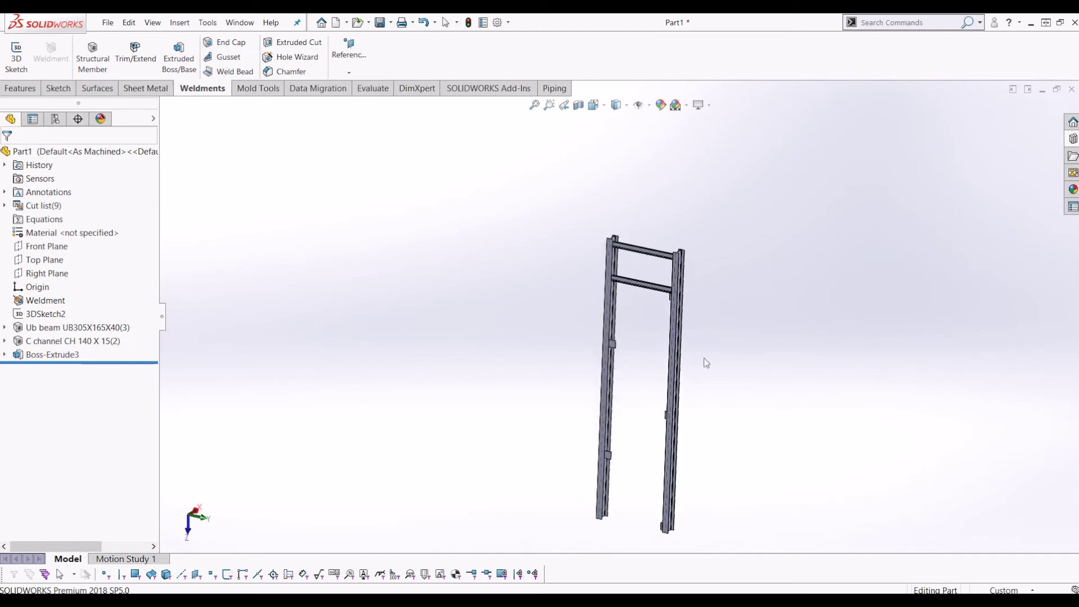
left_click(5, 355)
right_click(47, 371)
left_click(59, 356)
left_click(584, 438)
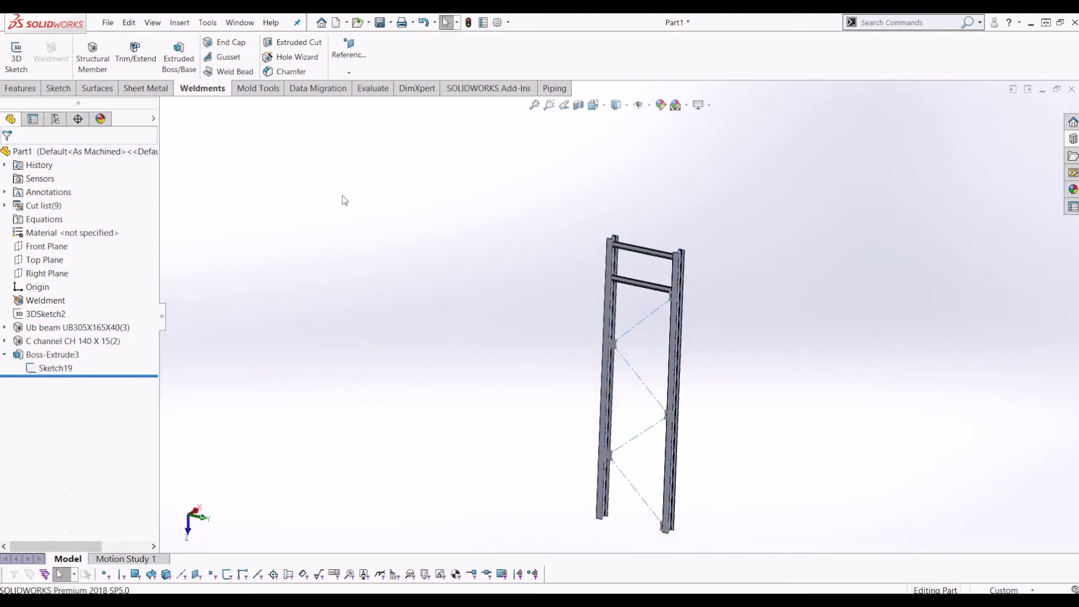
- Create a 3D sketch by converting the four zigzag construction lines between the plates, and close it
left_click(17, 61)
left_click(259, 53)
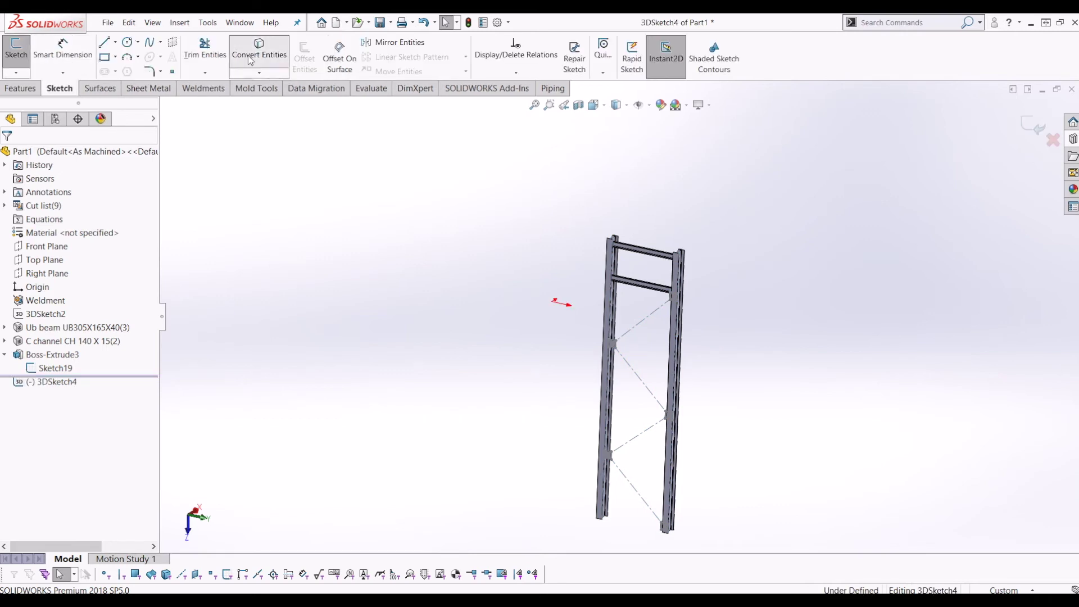
left_click(648, 318)
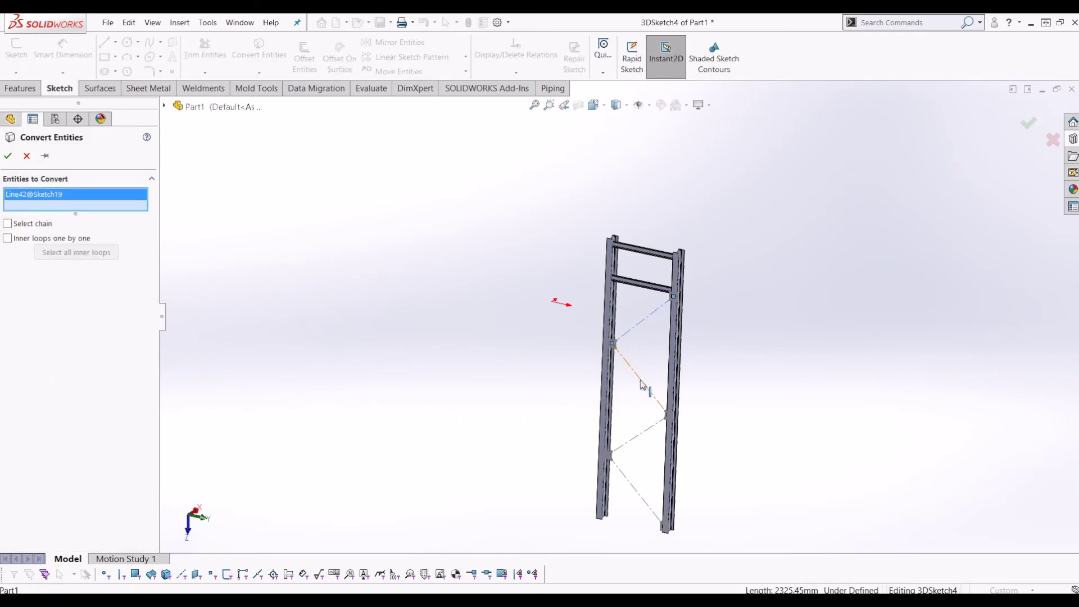
left_click(644, 385)
left_click(643, 433)
left_click(628, 480)
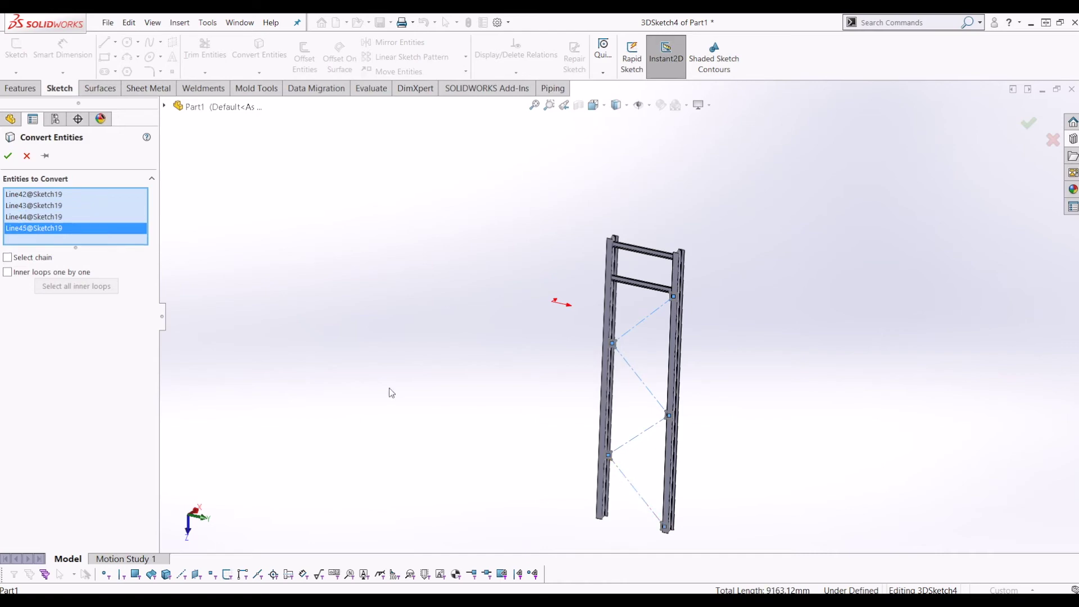
left_click(8, 156)
scroll(586, 350, "up", 3)
middle_click_drag(643, 349, 703, 269)
left_click(1033, 126)
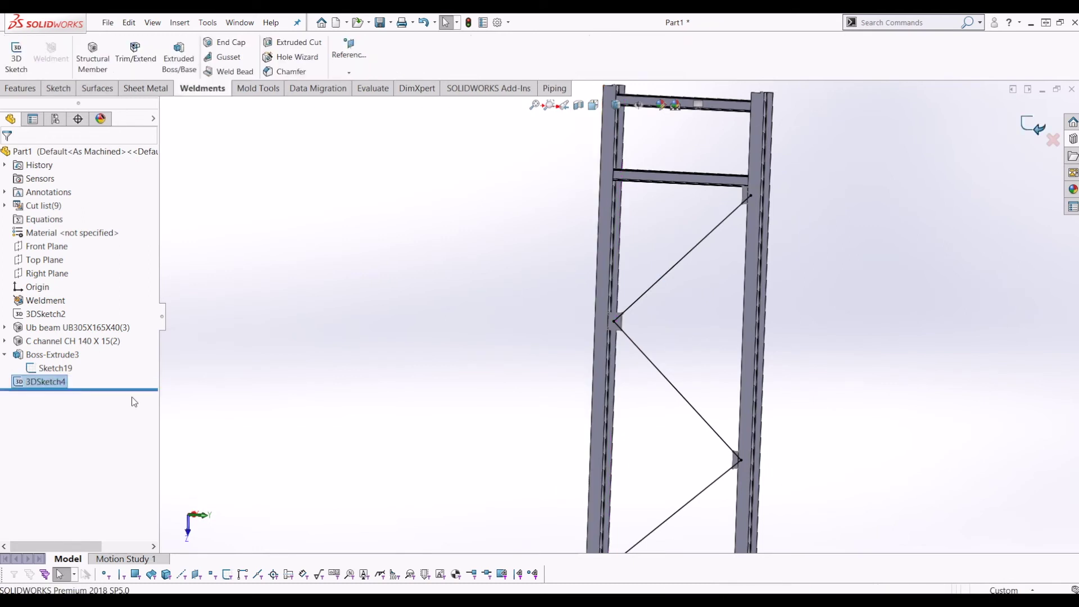
- Hide the plate extrusion's original sketch, leaving the 3D sketch lines shown
right_click(57, 368)
left_click(19, 362)
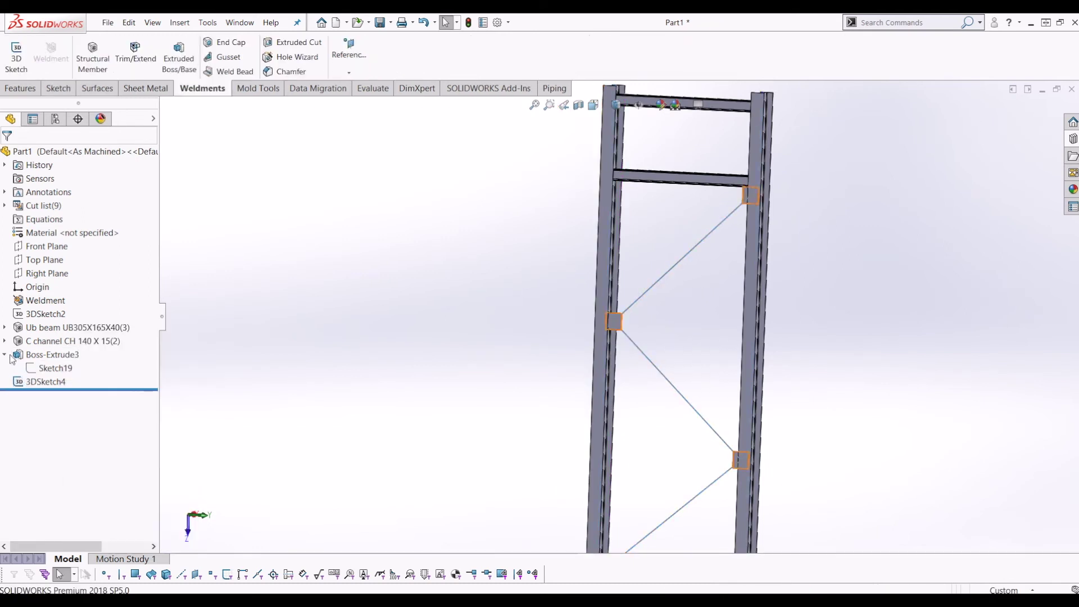
left_click(5, 355)
middle_click_drag(618, 314, 640, 318)
scroll(635, 316, "up", 1)
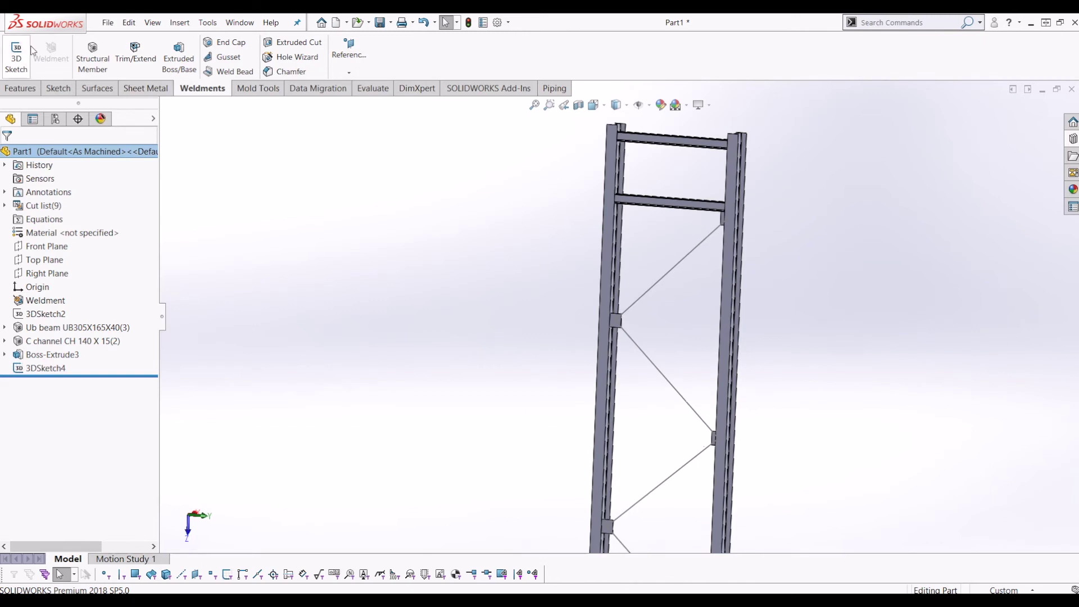
- Set up a structural member with the BSI Lib standard, RSA Angle type and size RSA100x65x7
left_click(93, 57)
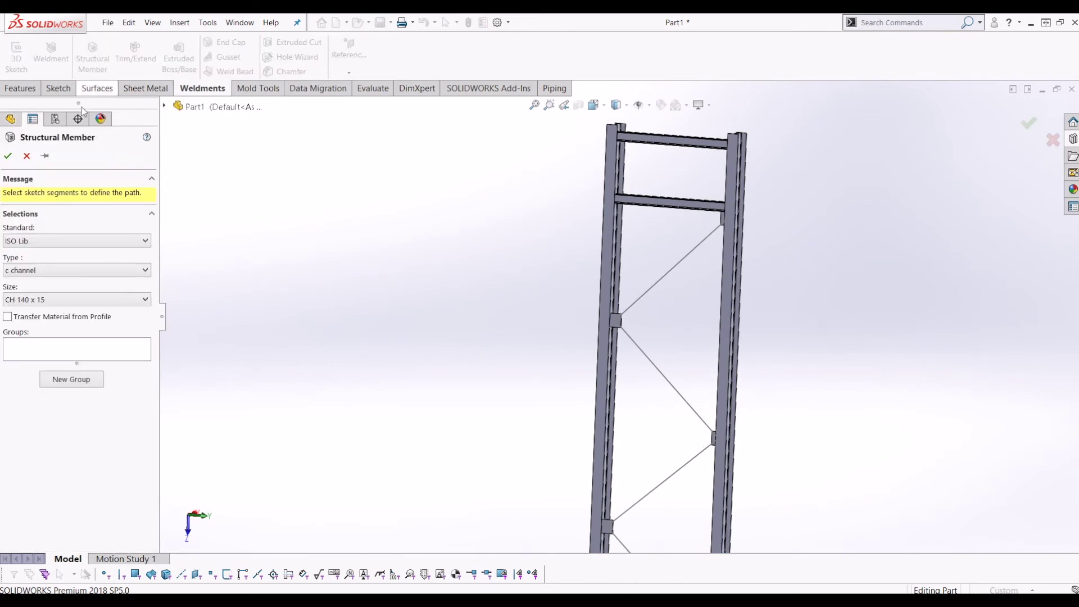
left_click(73, 241)
left_click(80, 266)
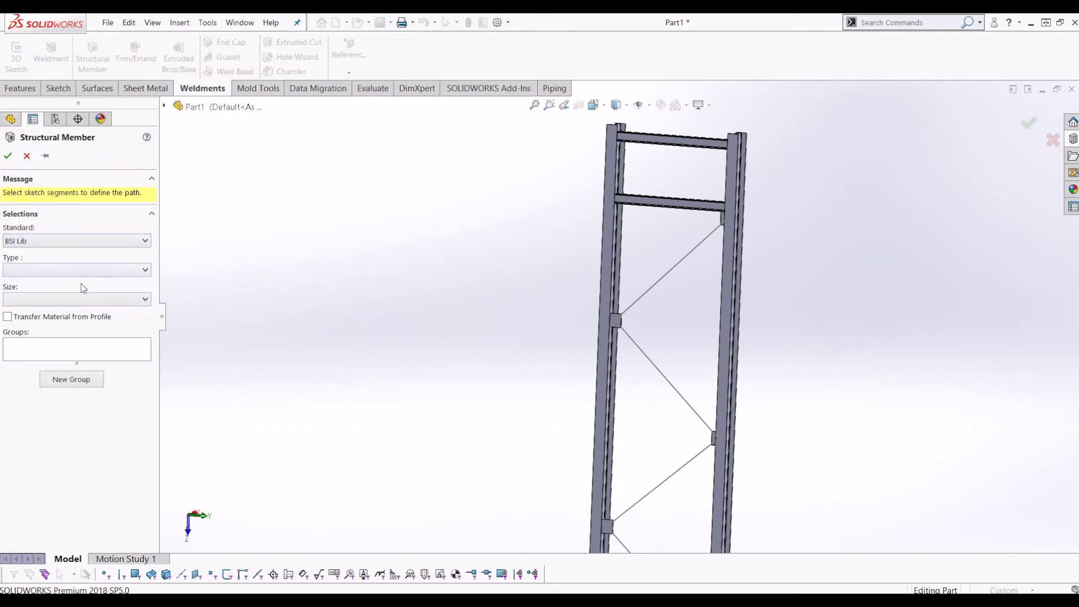
left_click(80, 270)
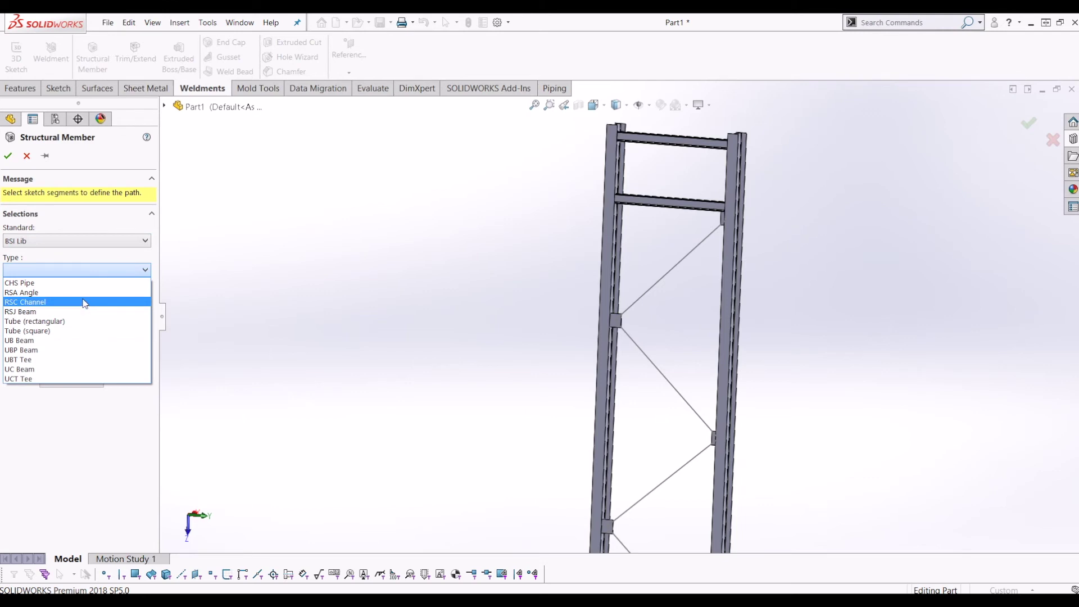
left_click(76, 292)
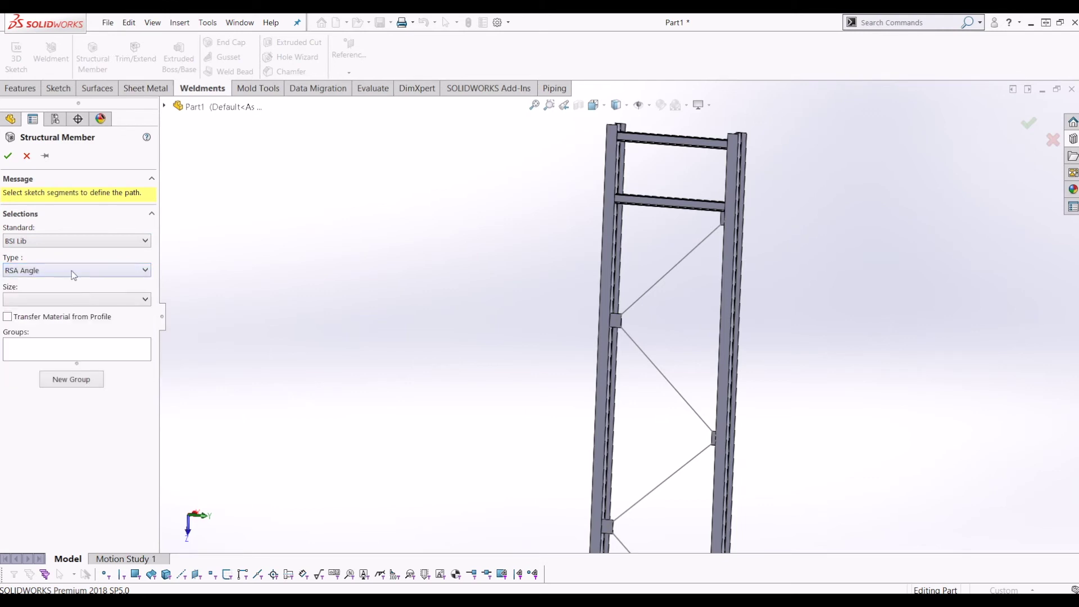
left_click(72, 299)
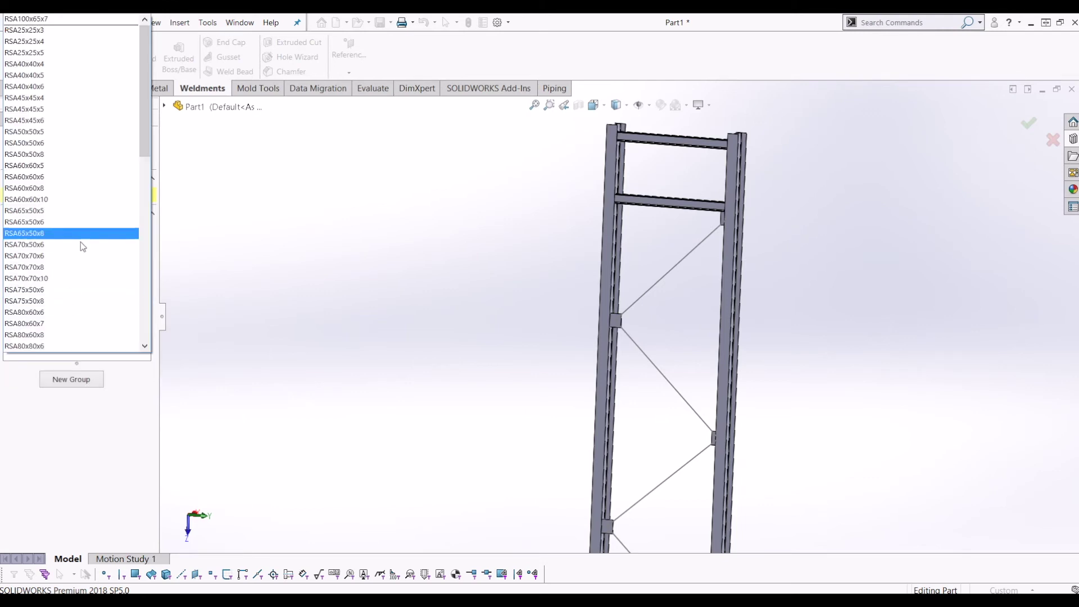
scroll(80, 243, "down", 3)
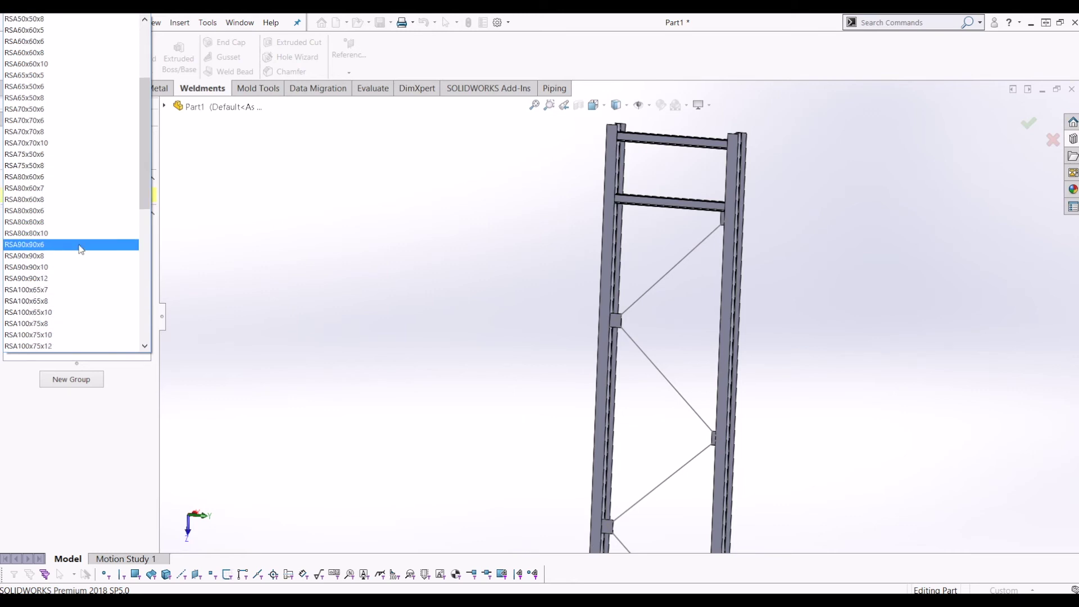
left_click(80, 290)
- Assign the four zigzag 3D sketch lines as the angle member's path segments in one group
left_click(681, 271)
left_click(653, 366)
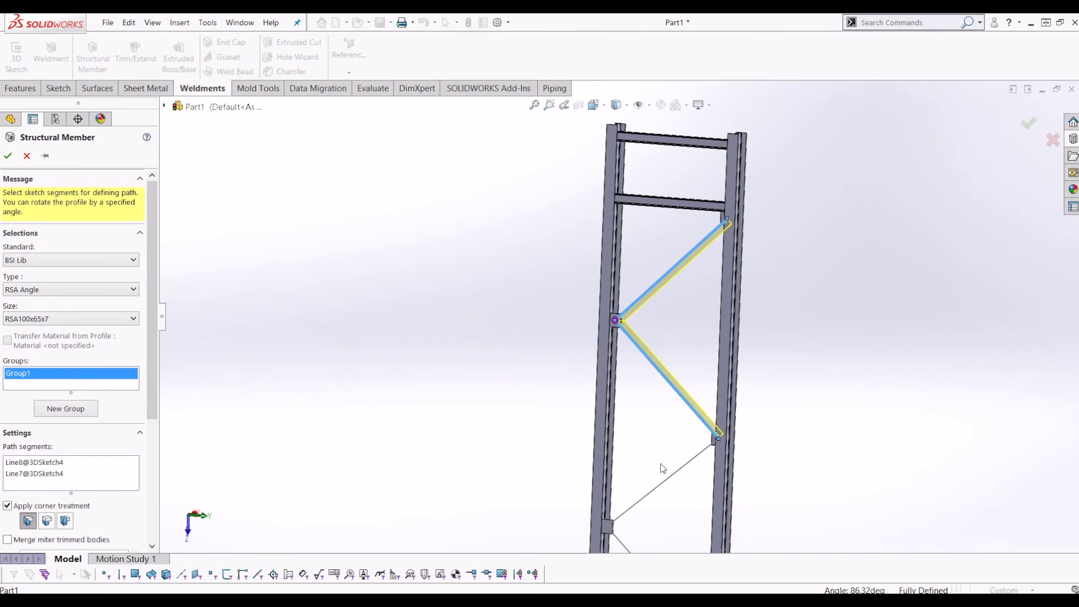
left_click(682, 470)
scroll(663, 473, "up", 2)
left_click(644, 500)
- Examine the previewed corner joint where two diagonal angle braces meet at a square plate
middle_click_drag(697, 377, 579, 360)
scroll(660, 386, "down", 3)
middle_click_drag(660, 387, 622, 375)
scroll(678, 260, "down", 6)
mouse_move(631, 304)
middle_mouse_down()
mouse_move(614, 335)
mouse_move(686, 310)
mouse_move(728, 318)
mouse_move(637, 303)
middle_mouse_up()
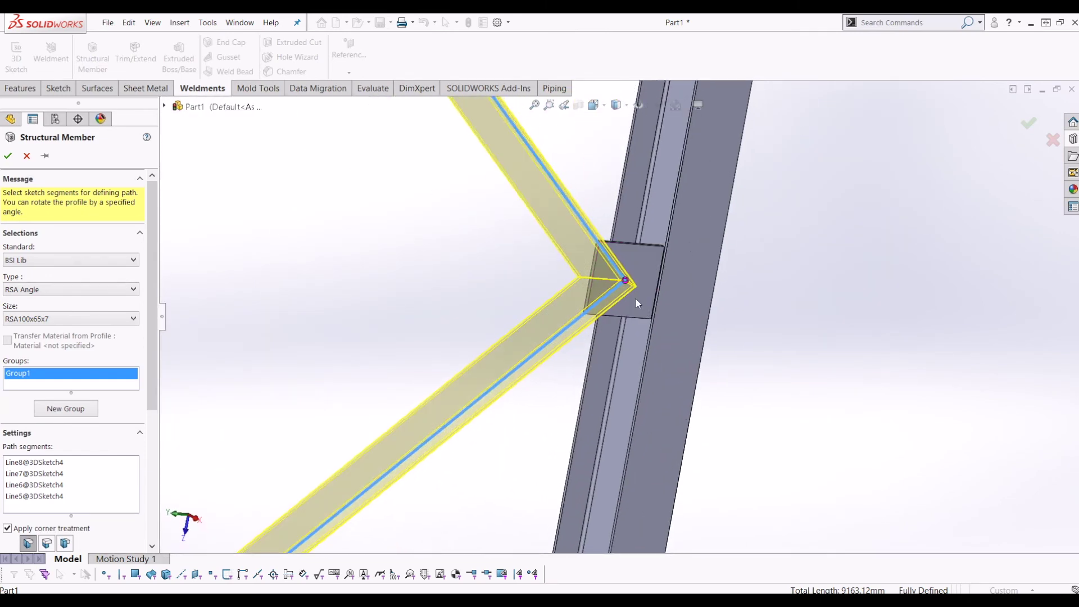
scroll(628, 303, "up", 5)
scroll(591, 302, "down", 2)
scroll(652, 305, "down", 3)
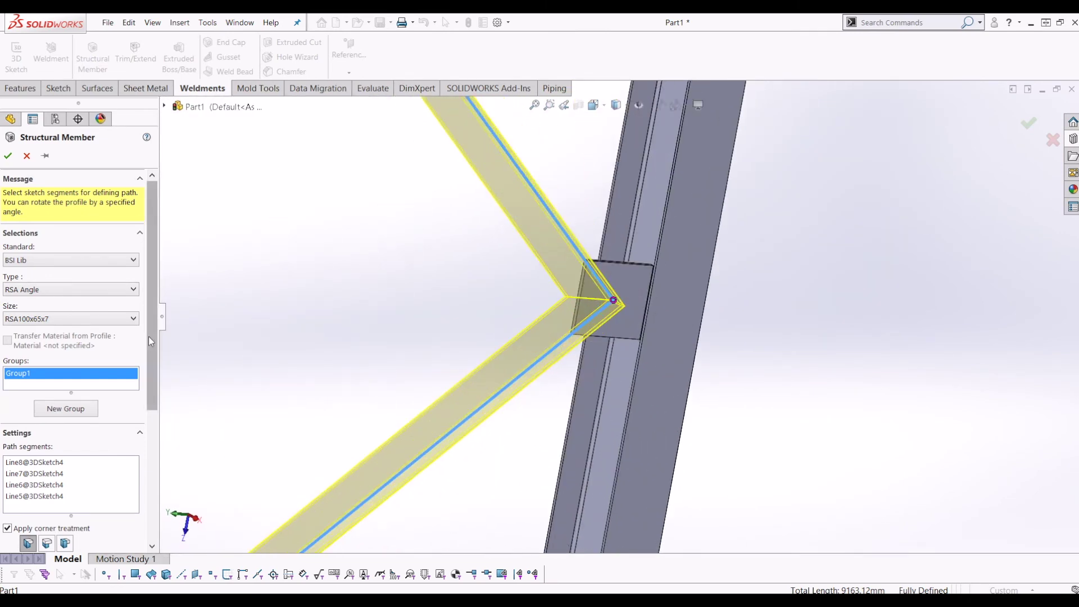
- Try the end butt corner treatment on the diagonal braces and switch back to end miter
scroll(151, 342, "down", 3)
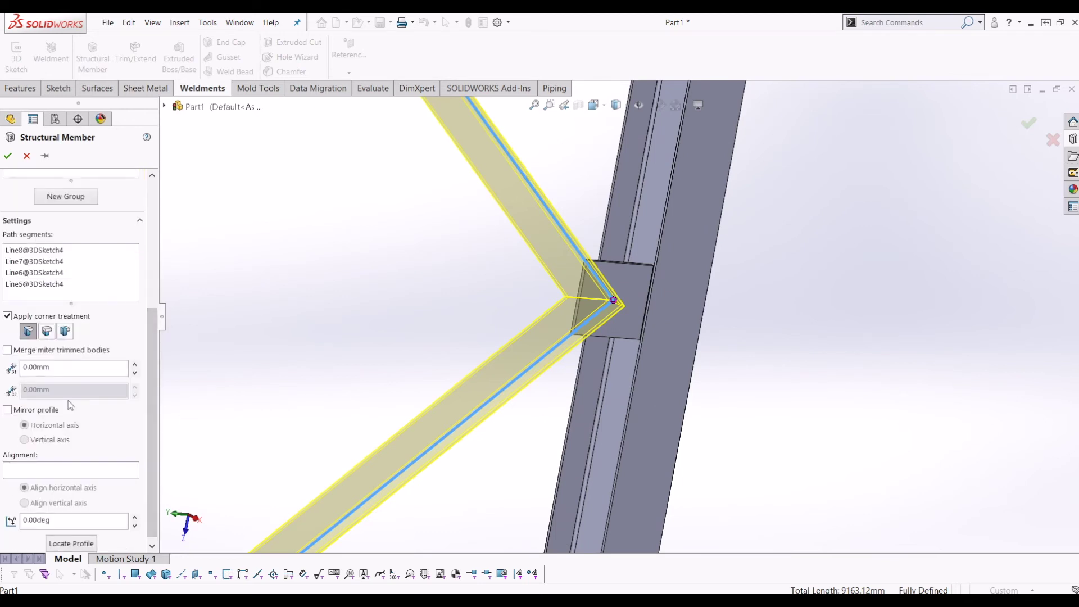
left_click(48, 332)
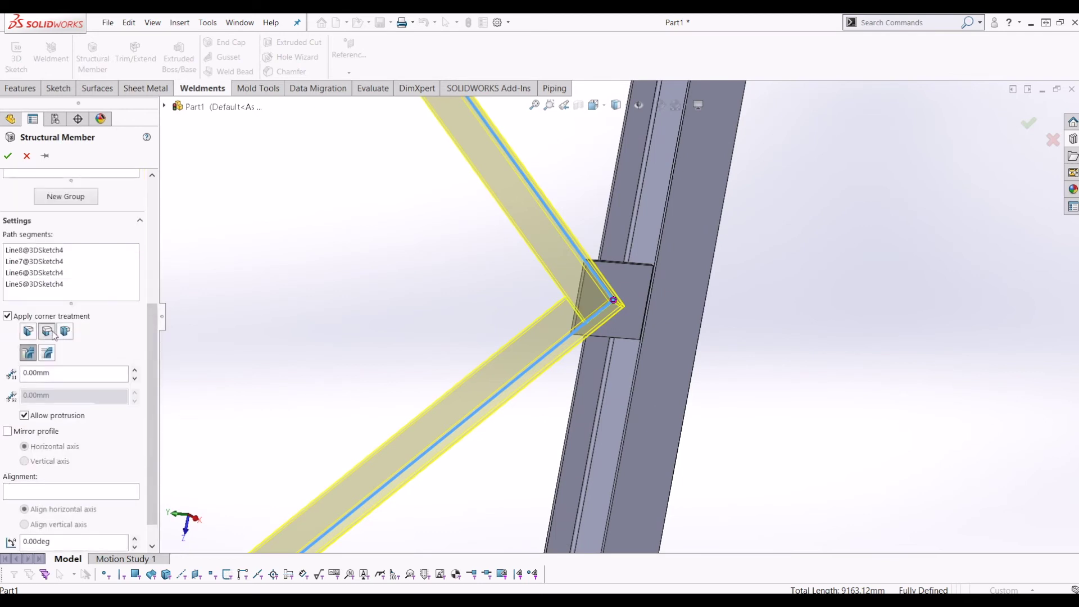
left_click(29, 332)
scroll(502, 326, "up", 5)
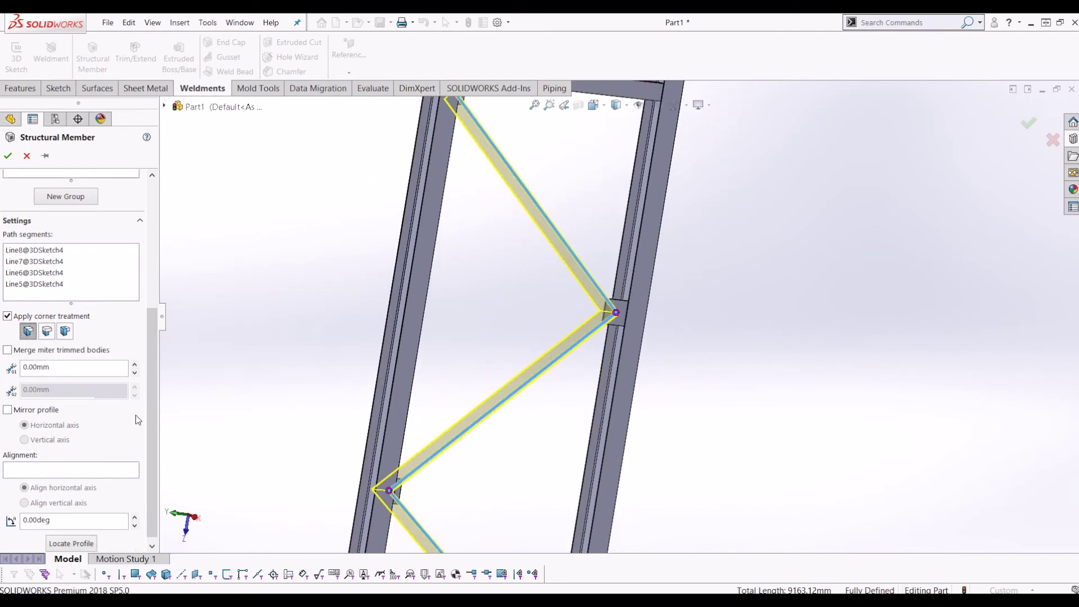
- Examine the member settings and the previewed angle braces along the zigzag, including the upper end at the square plates
scroll(147, 427, "up", 1)
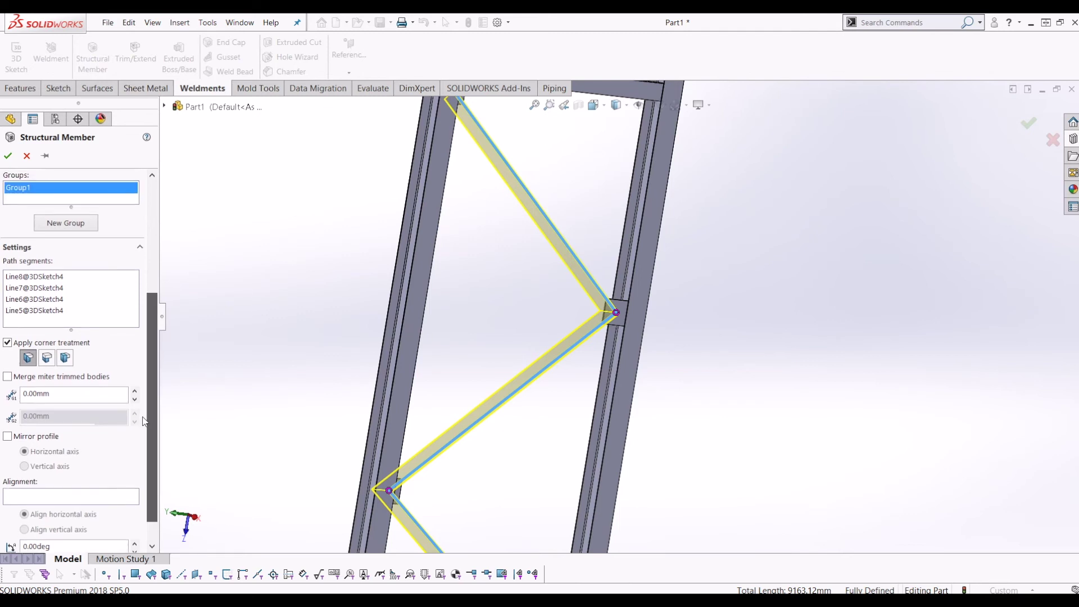
scroll(145, 421, "up", 1)
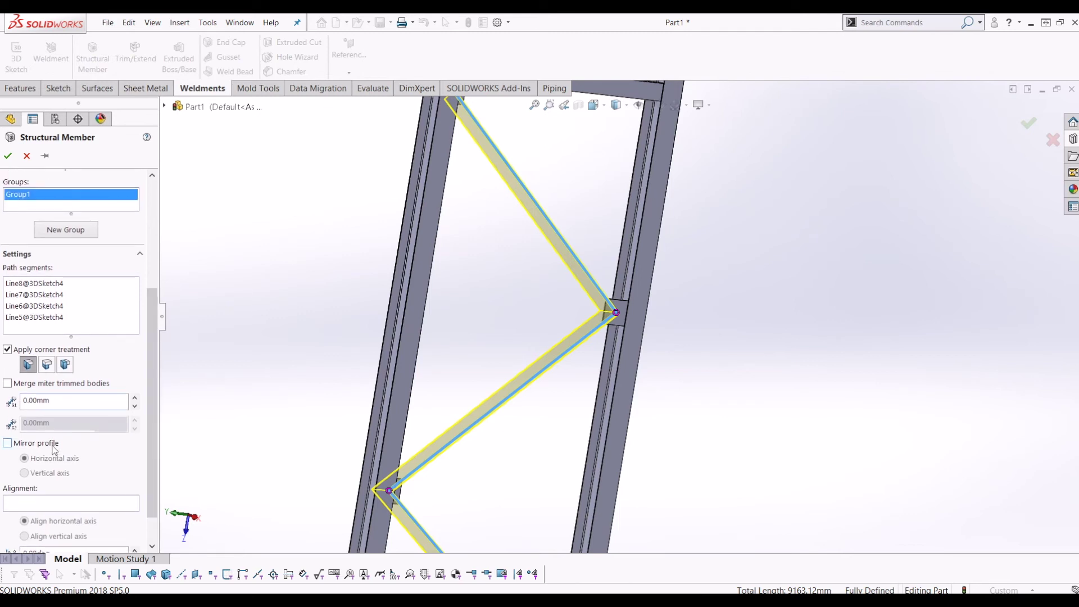
middle_click_drag(432, 242, 506, 252)
scroll(530, 262, "up", 3)
scroll(515, 190, "down", 1)
middle_click_drag(515, 190, 584, 272)
scroll(530, 228, "down", 4)
middle_click_drag(543, 236, 520, 210)
scroll(613, 242, "down", 3)
middle_click_drag(619, 244, 725, 309)
scroll(753, 343, "up", 5)
middle_click_drag(802, 400, 822, 411)
scroll(758, 377, "down", 4)
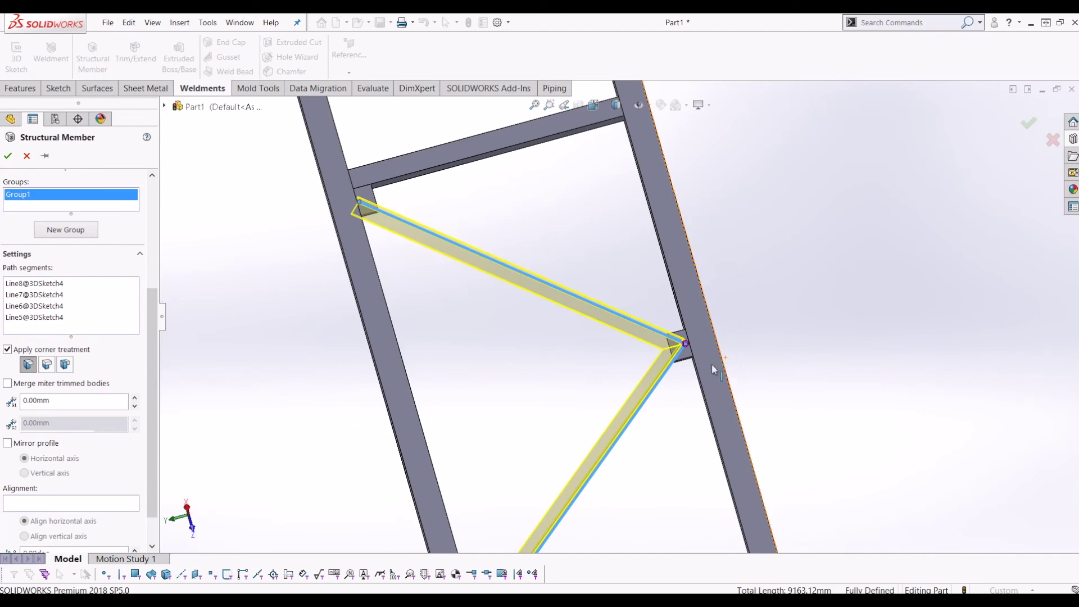
- Set a corner-specific weld gap of 20 mm where the two uppermost diagonal braces meet
left_click(686, 345)
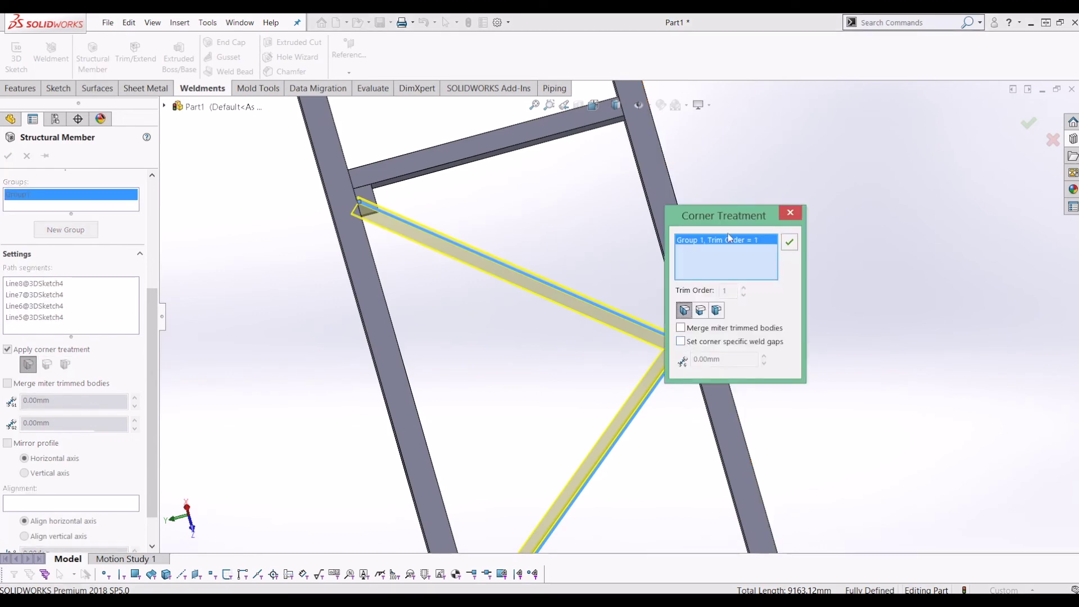
scroll(588, 366, "up", 4)
scroll(639, 307, "down", 6)
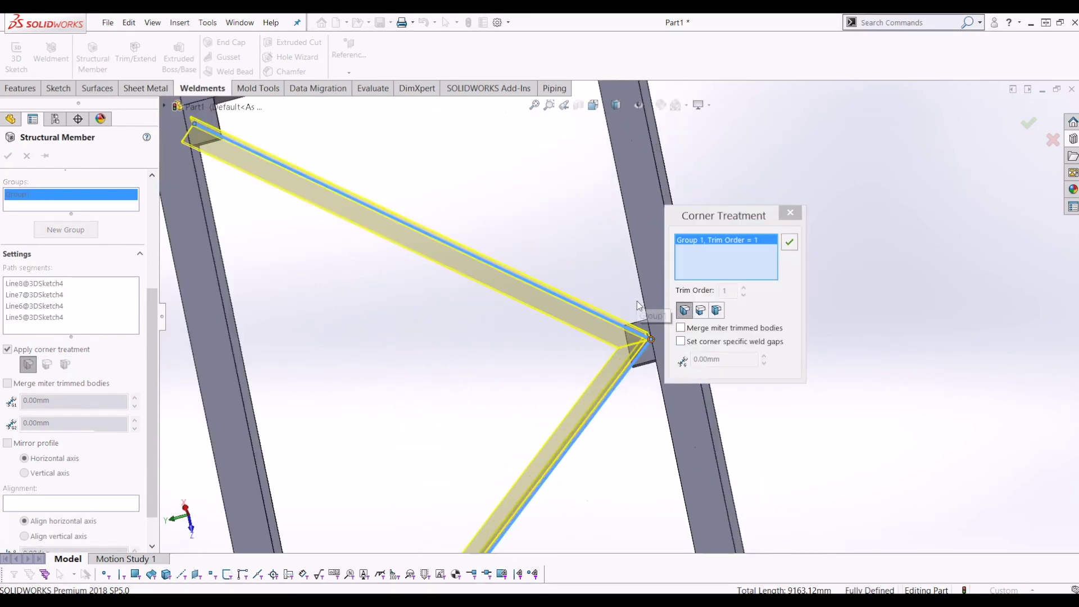
left_click_drag(713, 224, 769, 176)
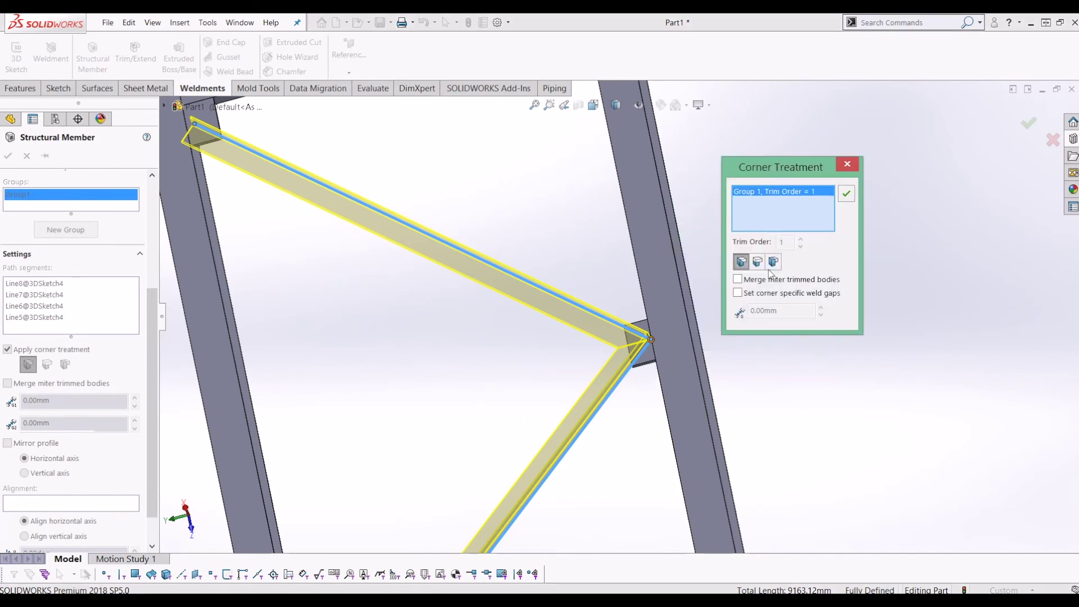
scroll(677, 371, "up", 5)
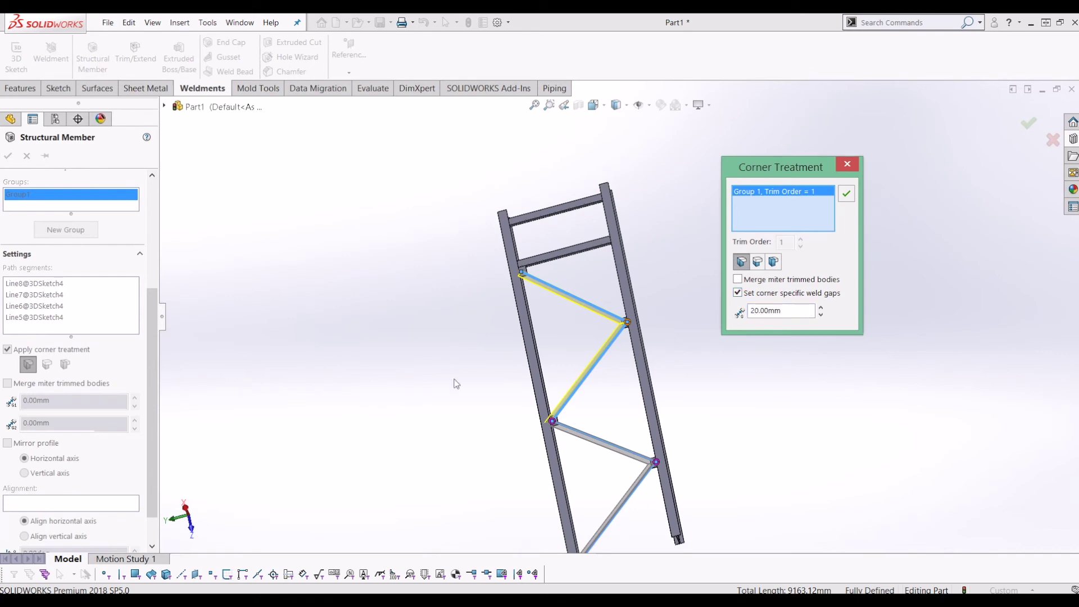
scroll(624, 325, "down", 10)
middle_click_drag(593, 286, 587, 419)
scroll(588, 418, "up", 4)
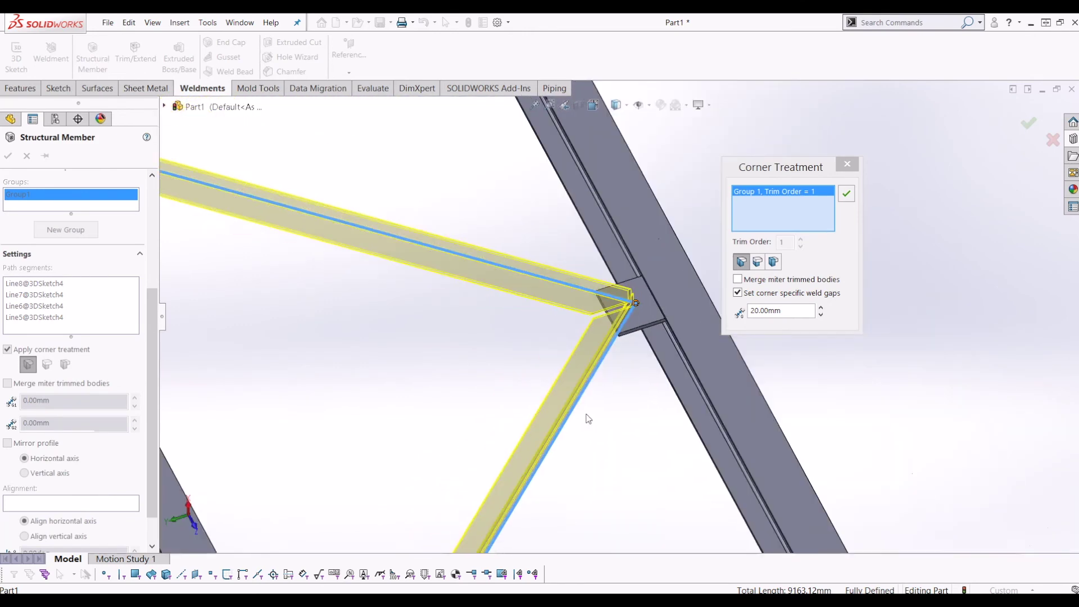
key("f")
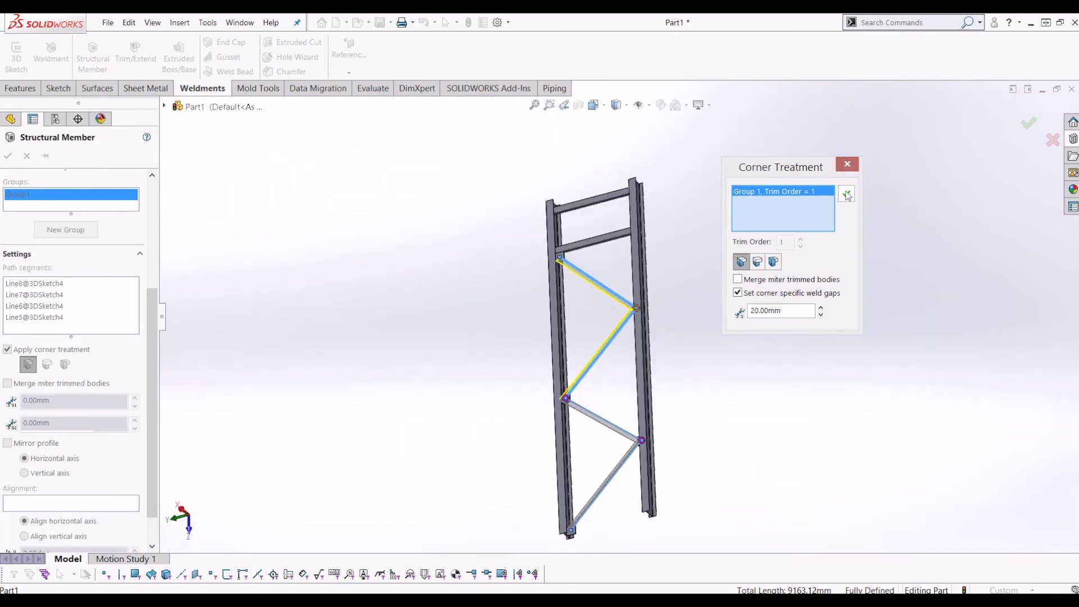
left_click(847, 195)
- Try a corner-specific weld gap at the middle corner of the zigzag bracing
scroll(602, 316, "down", 6)
scroll(286, 492, "up", 3)
scroll(292, 484, "up", 2)
scroll(629, 422, "up", 2)
scroll(697, 464, "up", 1)
scroll(646, 369, "down", 6)
left_click(585, 315)
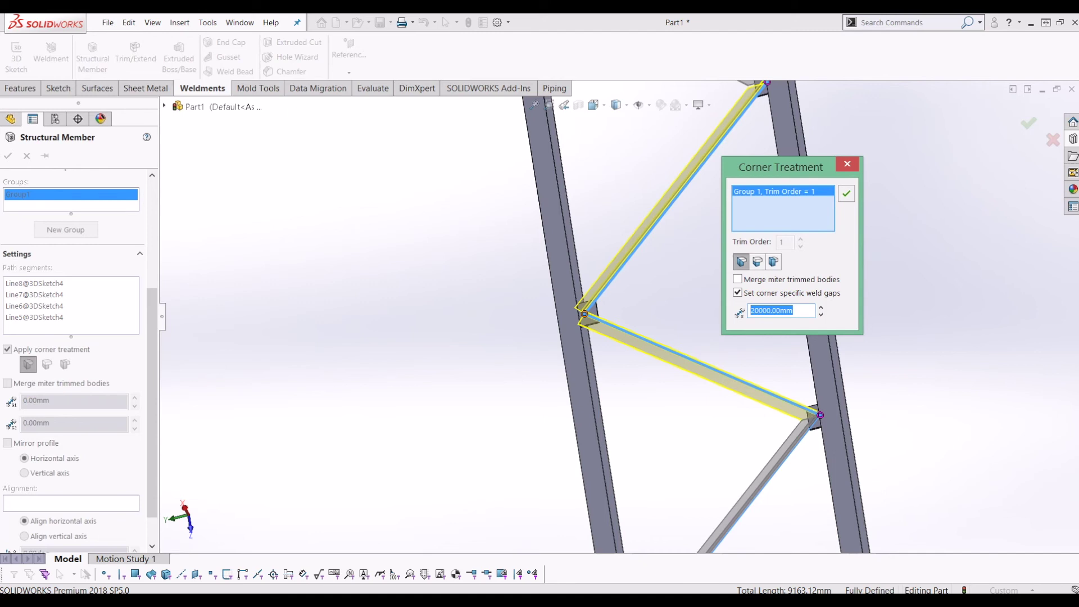
left_click(847, 164)
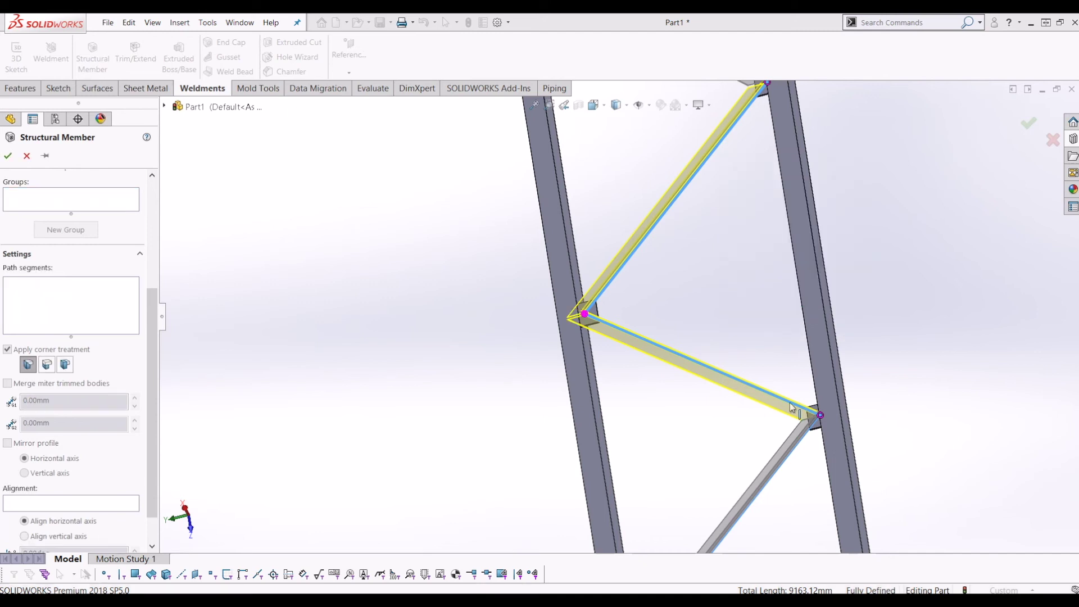
- Set a 20 mm corner-specific weld gap at the lowest zigzag corner and complete the angle brace member
left_click(821, 416)
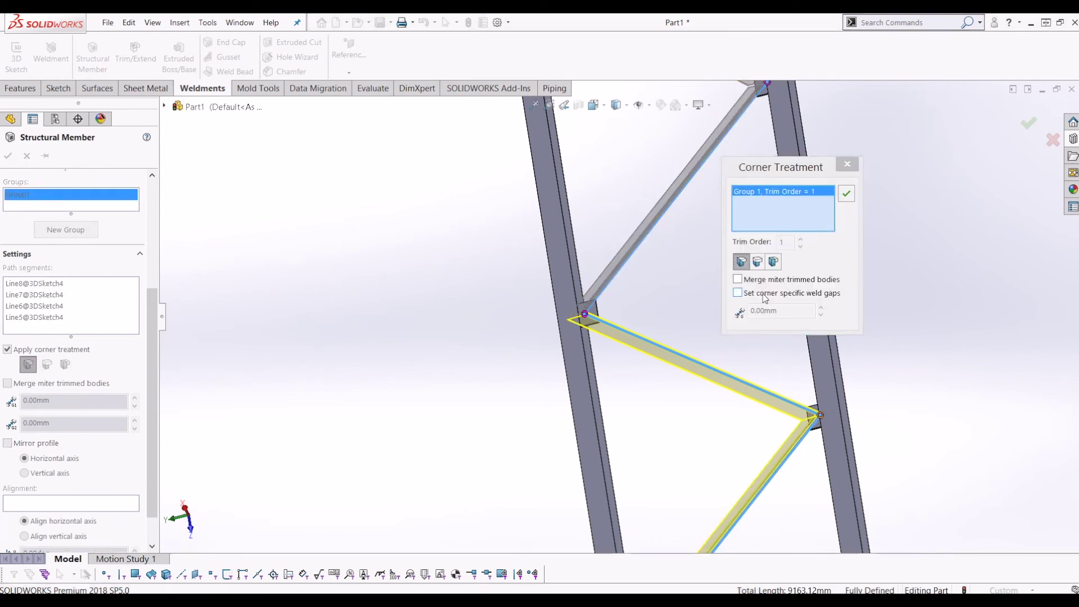
left_click(738, 293)
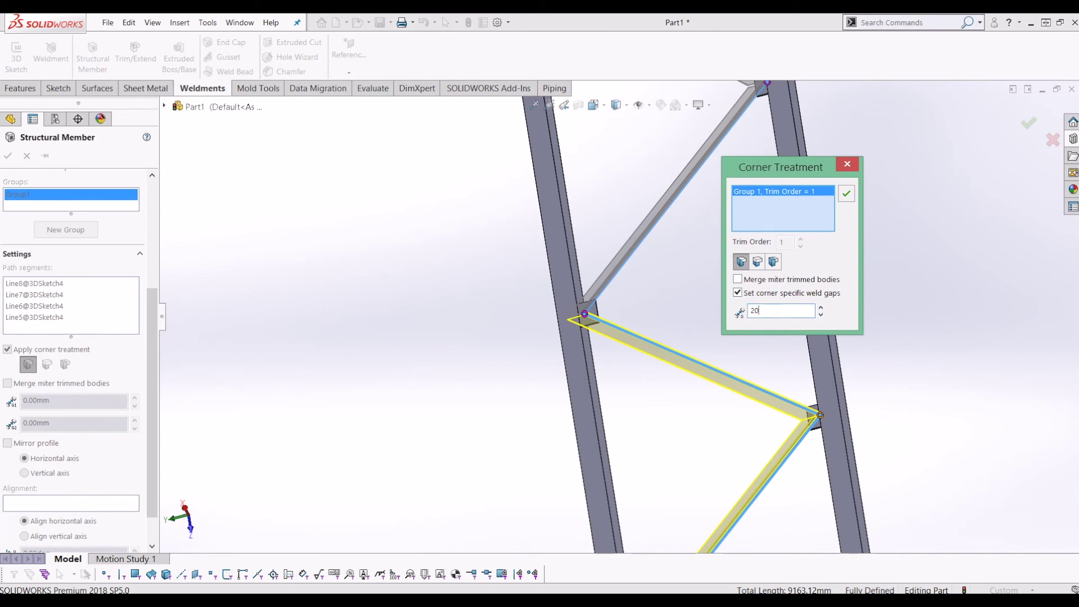
left_click(847, 195)
scroll(849, 205, "up", 4)
middle_click_drag(861, 216, 974, 168)
left_click(1024, 125)
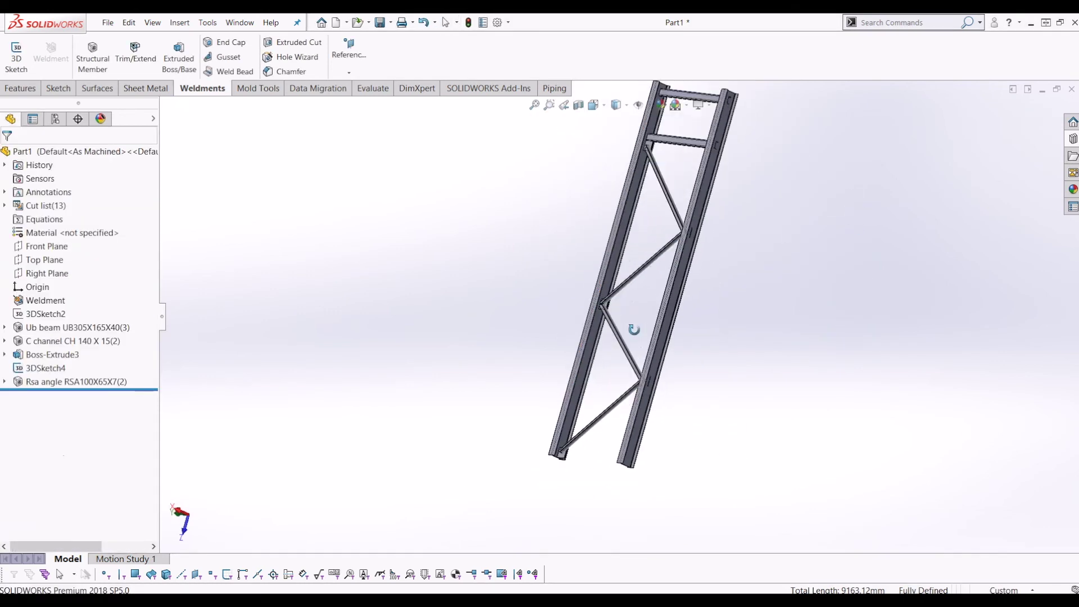
- Start a sketch on the narrow end face of the plate at the foot of the braced leg
middle_click_drag(607, 352, 603, 442)
scroll(596, 408, "down", 3)
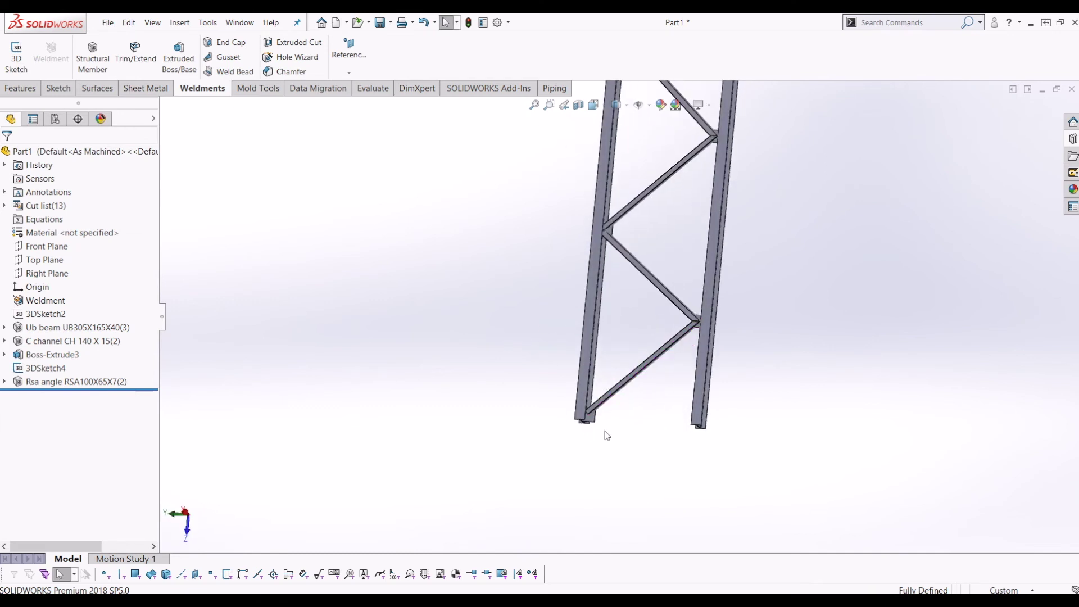
scroll(608, 435, "down", 8)
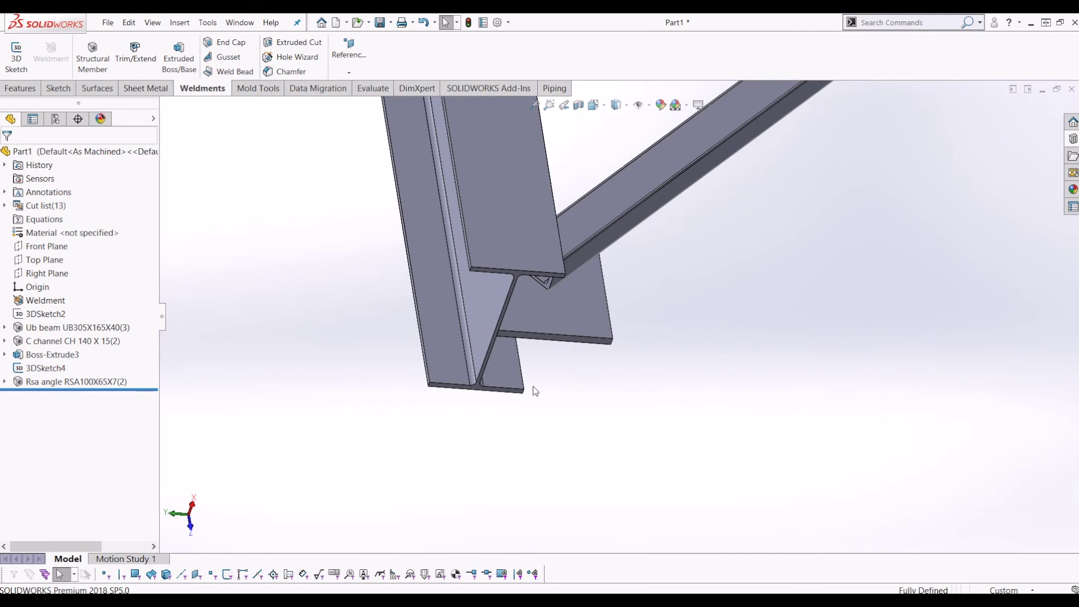
scroll(511, 341, "down", 3)
left_click(547, 323)
scroll(547, 324, "up", 4)
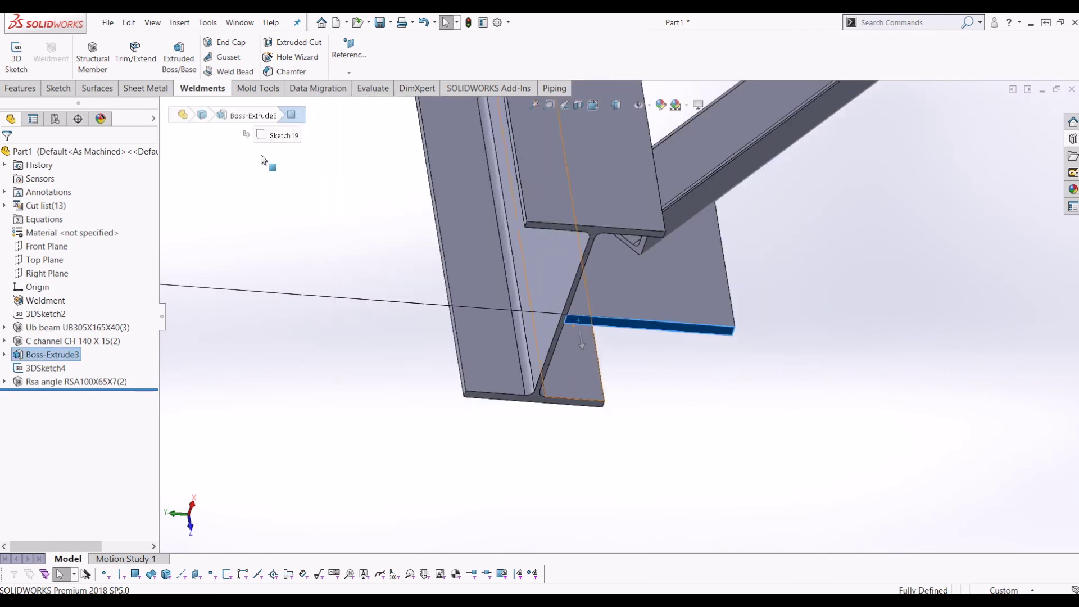
left_click(57, 89)
left_click(17, 52)
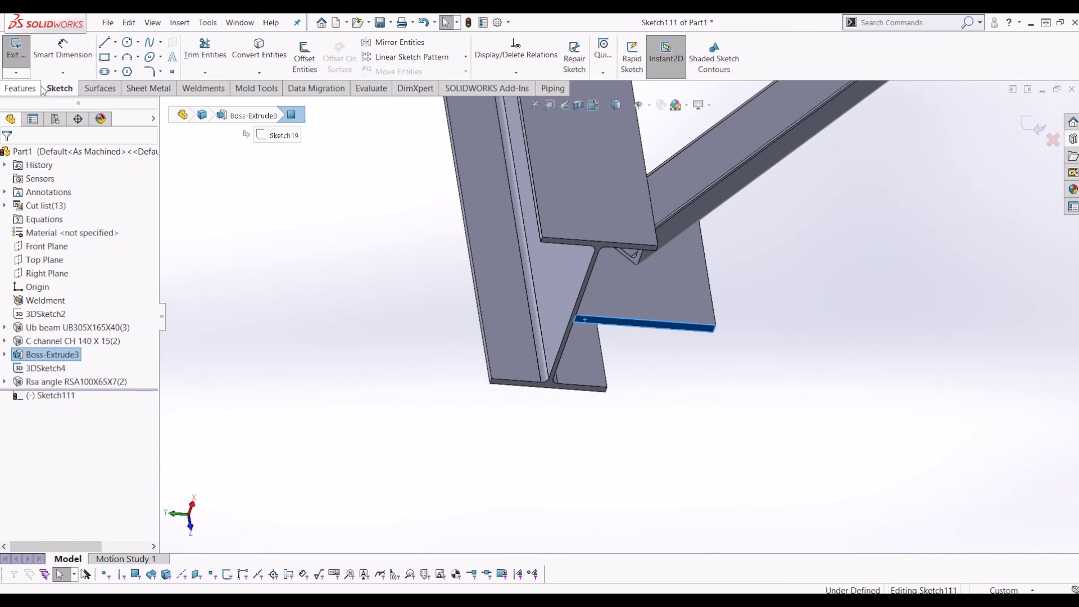
left_click(322, 328)
scroll(713, 197, "up", 3)
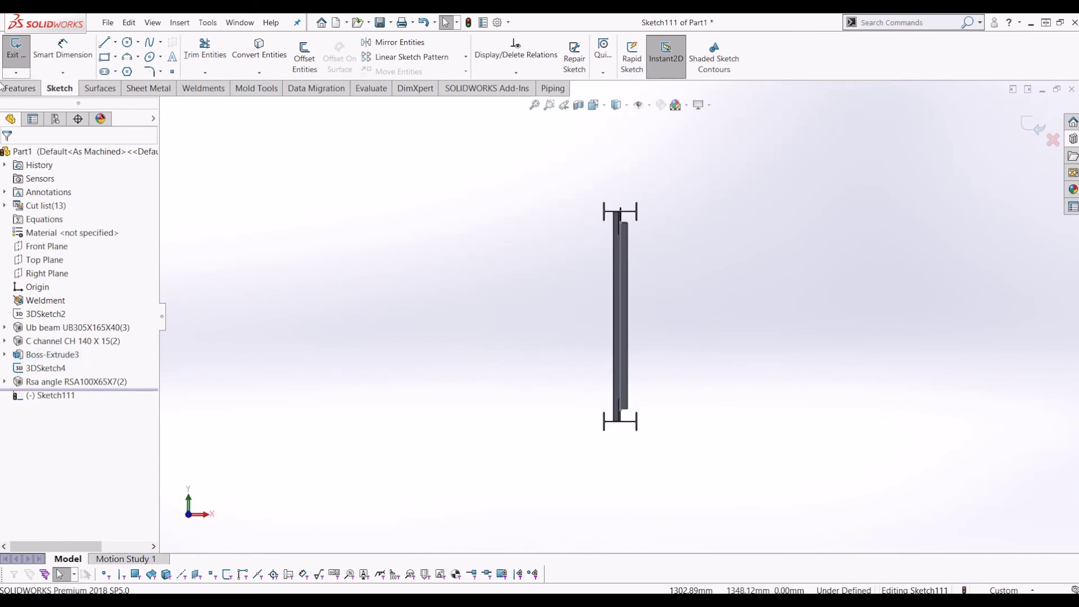
- Sketch a corner rectangle enclosing the whole end profile of one UB beam leg
left_click(105, 56)
scroll(599, 205, "down", 3)
left_click(594, 189)
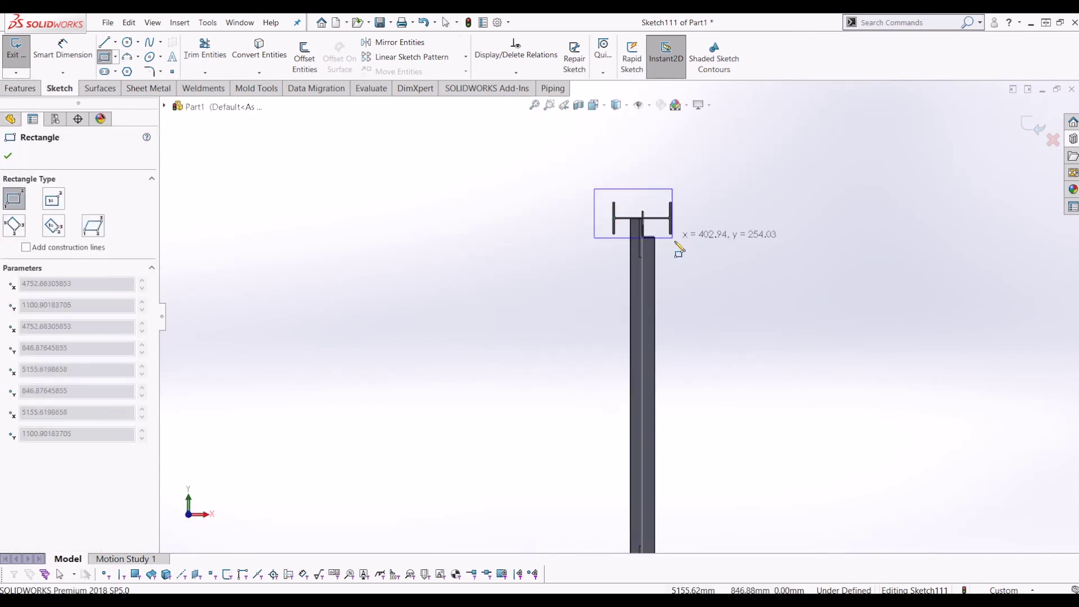
left_click(696, 248)
key("Escape")
scroll(679, 314, "down", 1)
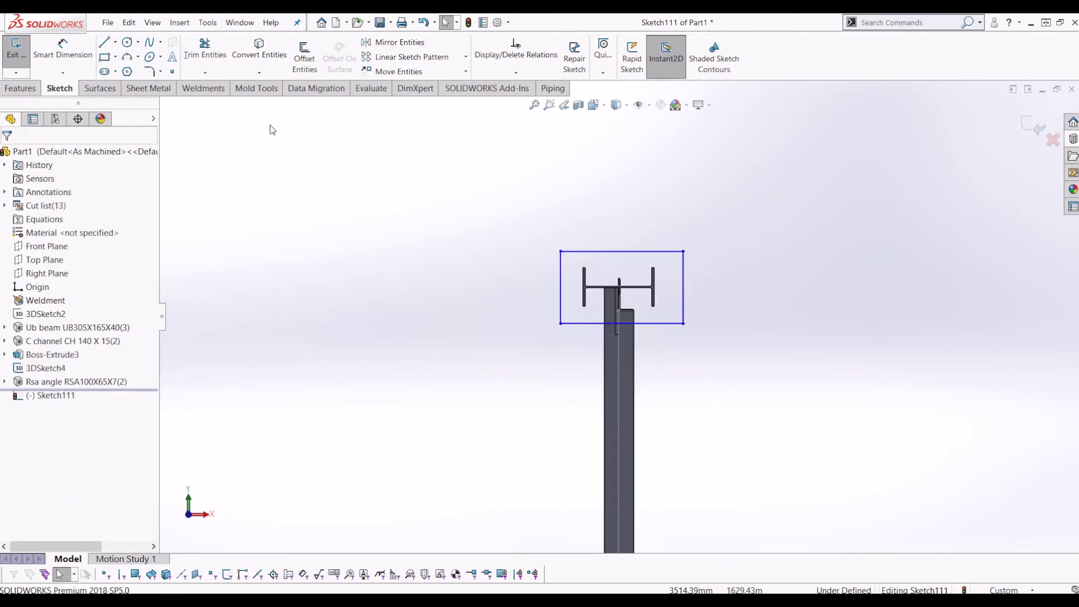
- Draw a diagonal construction line between opposite outer flange corners of the enclosed UB beam profile
left_click(110, 46)
scroll(585, 264, "down", 2)
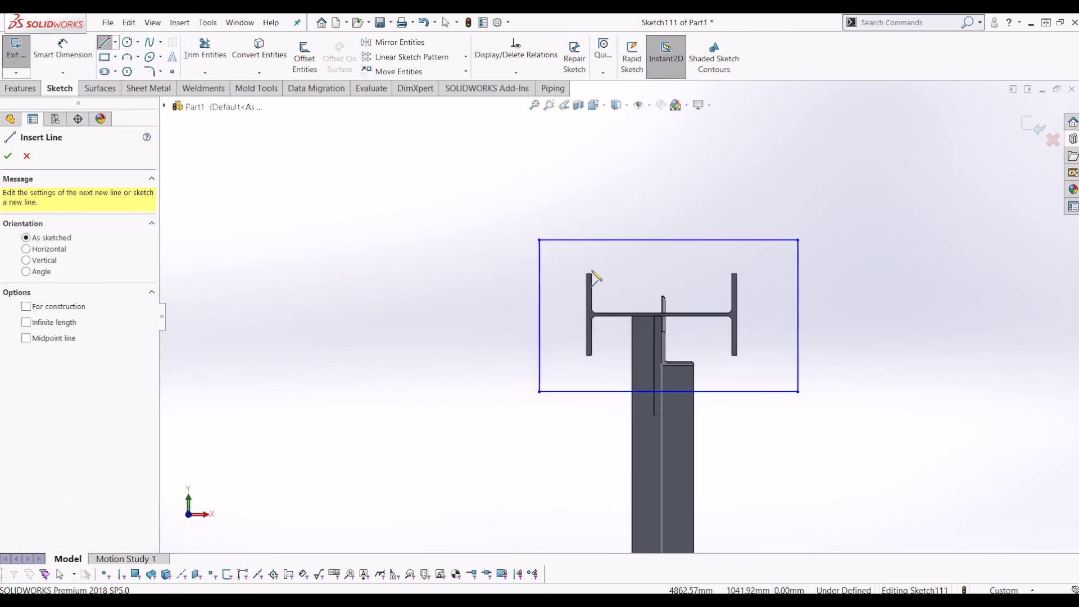
left_click(587, 274)
left_click(737, 355)
key("Escape")
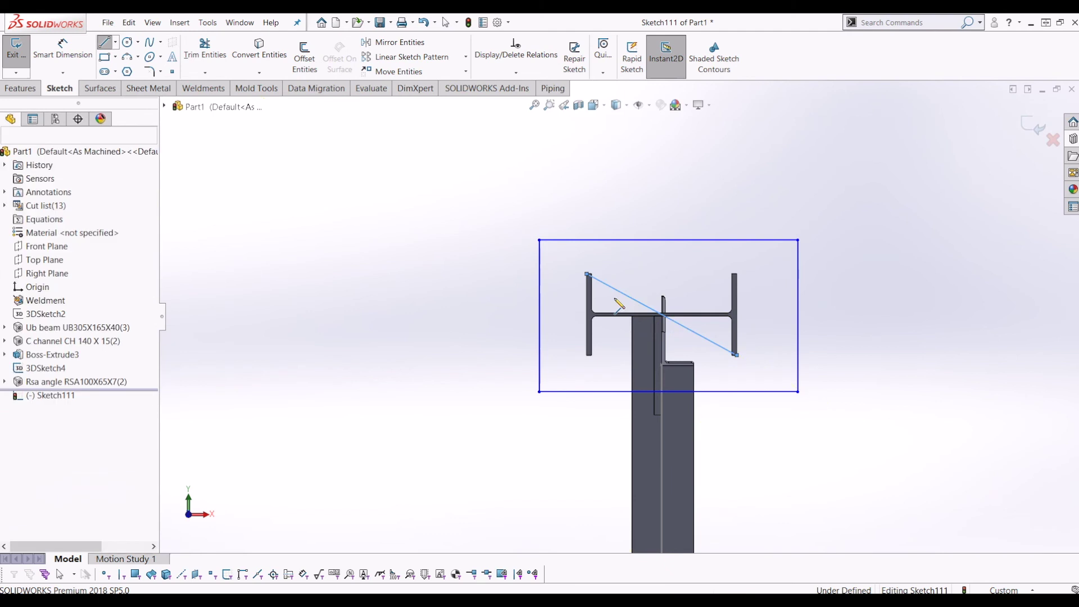
left_click(628, 296)
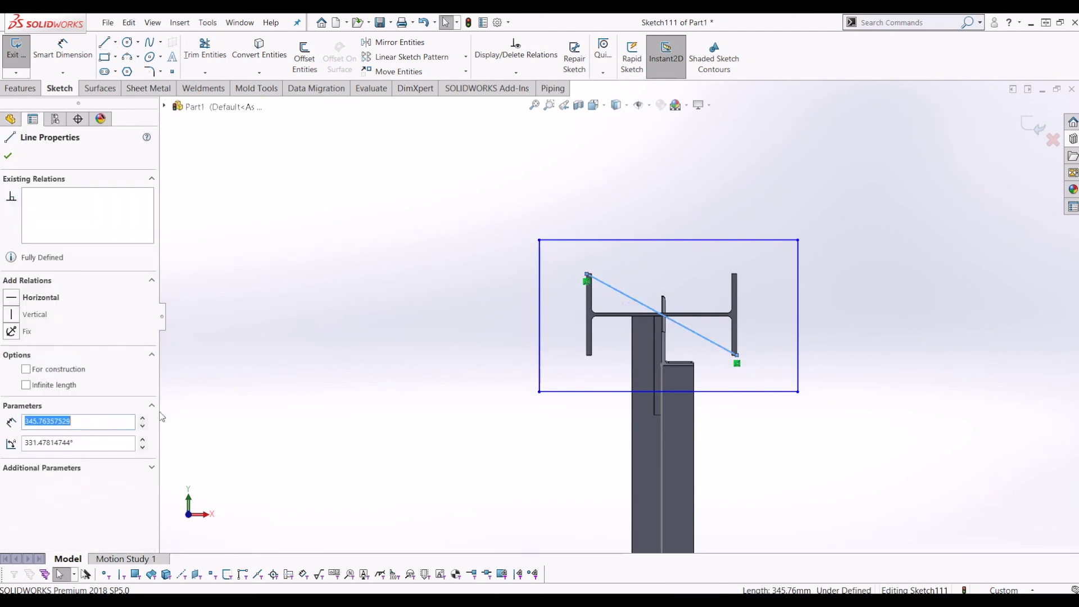
left_click(73, 369)
key("Escape")
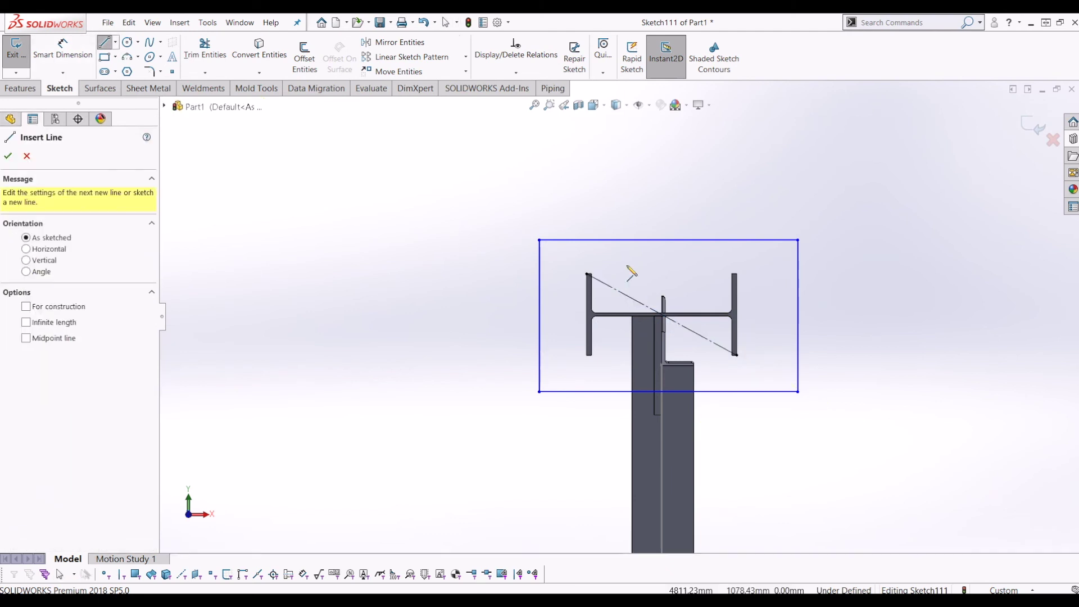
- Draw a diagonal construction line between opposite corners of the rectangle
left_click(798, 240)
left_click(540, 393)
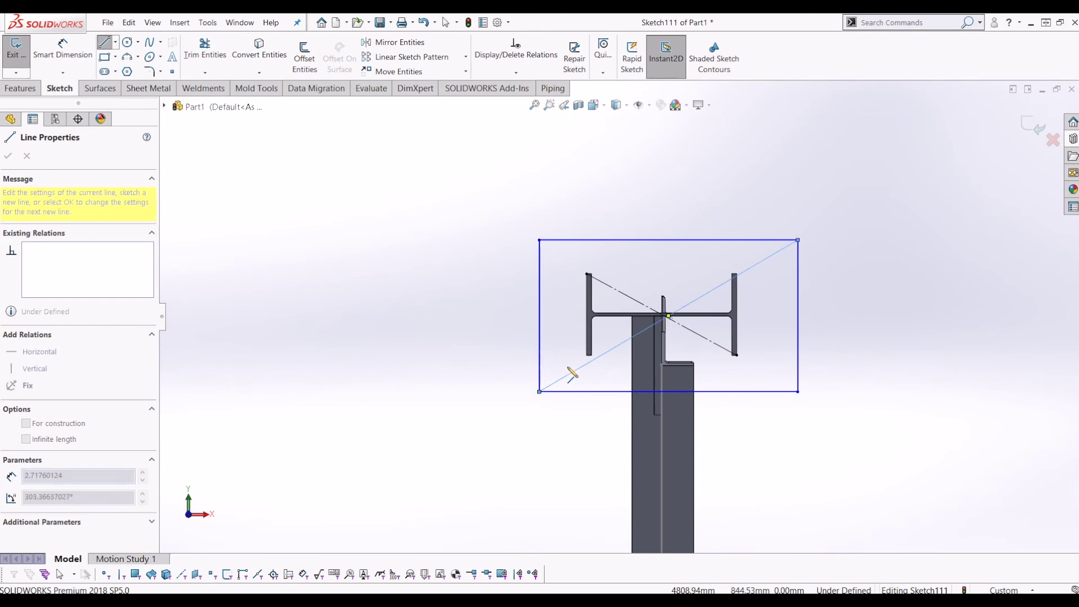
key("Escape")
left_click(565, 377)
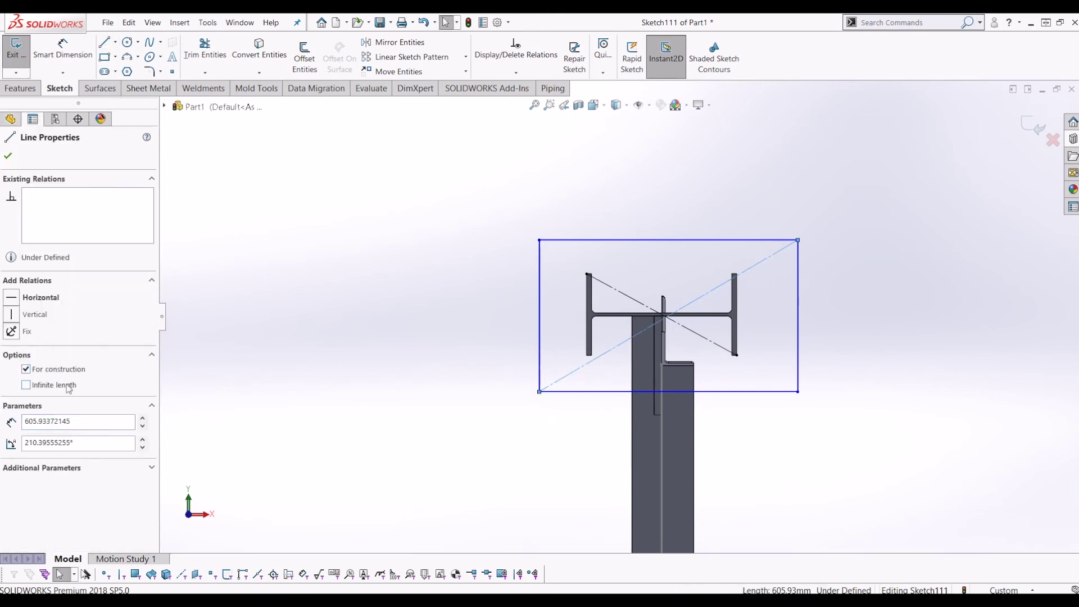
key("Escape")
- Place a point at the midpoint of the rectangle's diagonal and constrain it to the midpoint of the beam profile's diagonal
left_click(172, 71)
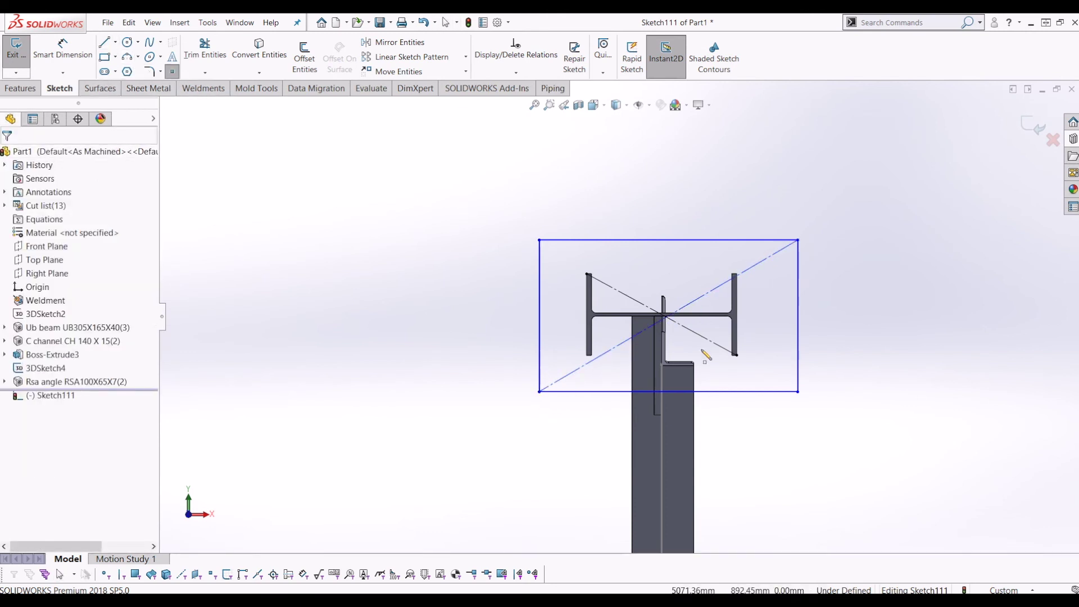
left_click(668, 316)
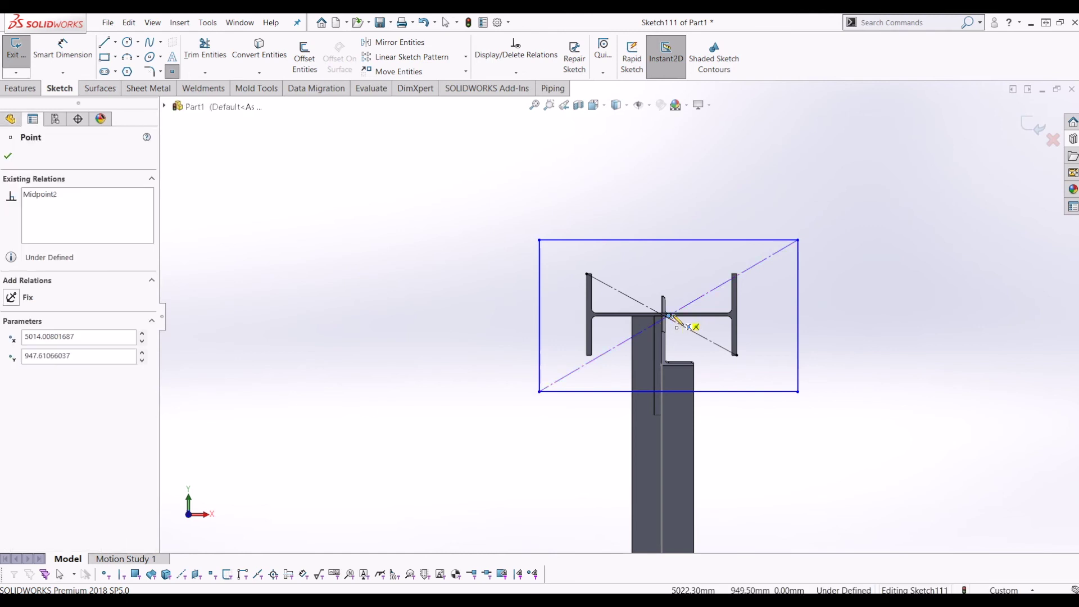
key("Escape")
left_click(669, 316)
left_click(660, 313, "ctrl")
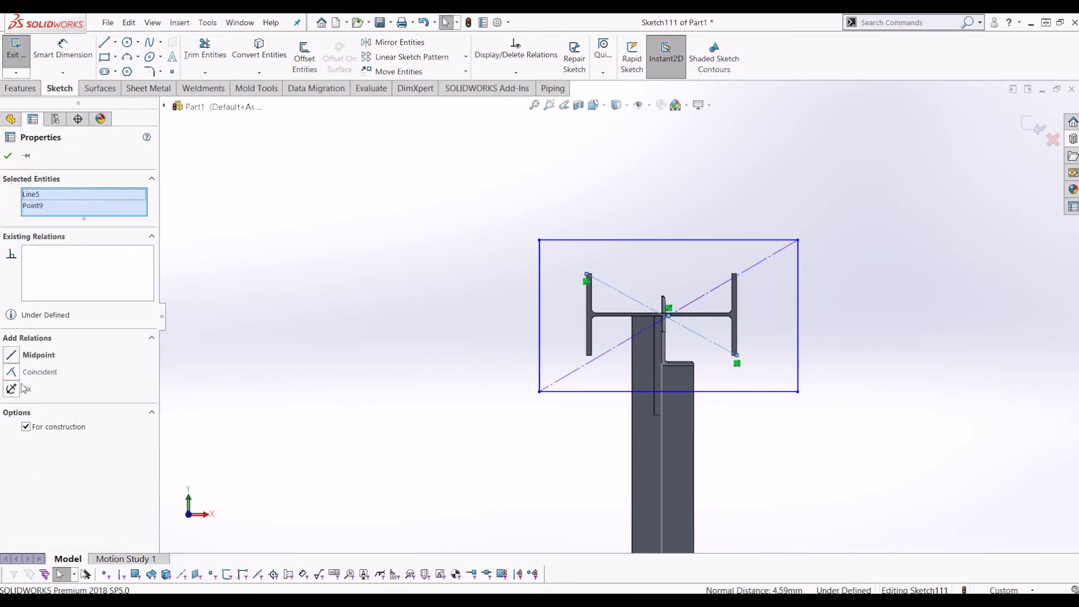
left_click(33, 356)
left_click(836, 384)
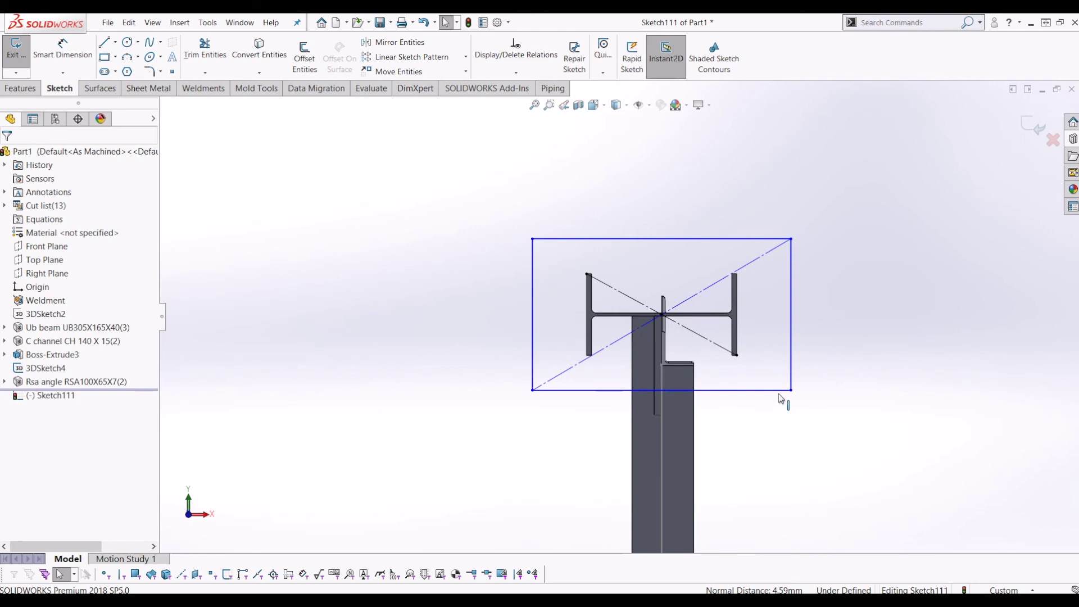
- Dimension the rectangle around the UB beam profile 200 mm high and 300 mm wide
mouse_move(792, 398)
left_mouse_down()
mouse_move(781, 386)
mouse_move(723, 410)
mouse_move(783, 385)
mouse_move(759, 365)
left_mouse_up()
left_click(64, 51)
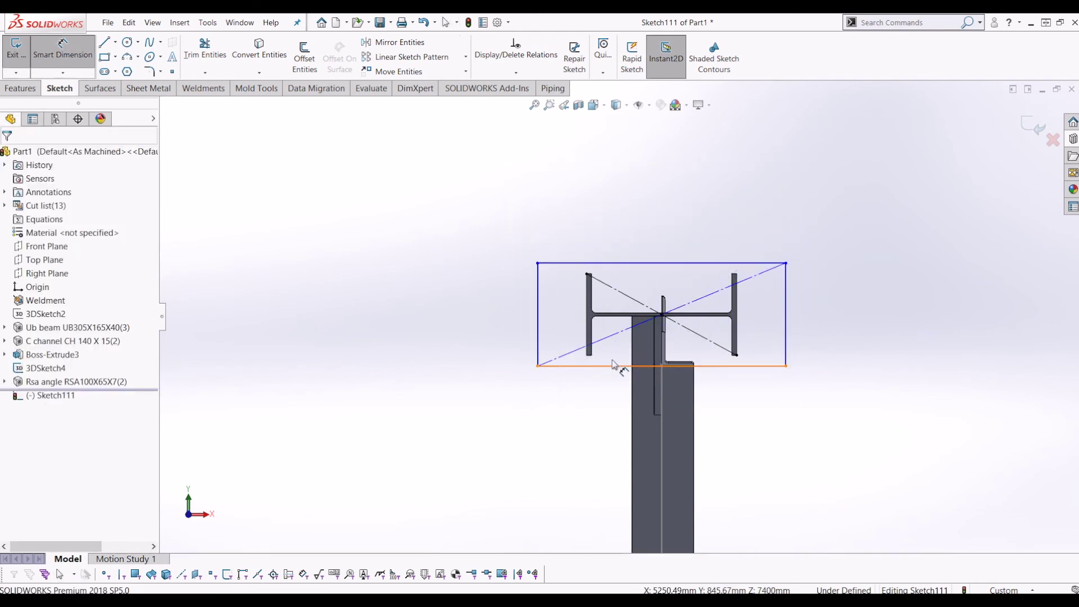
left_click(538, 323)
left_click(525, 332)
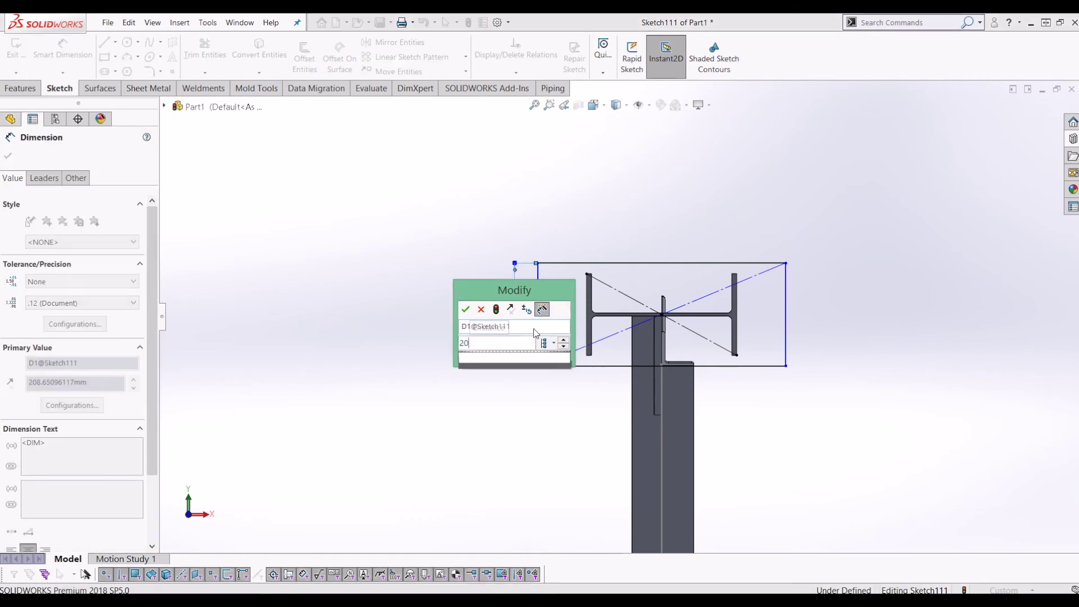
type("200")
key("Return")
left_click(622, 364)
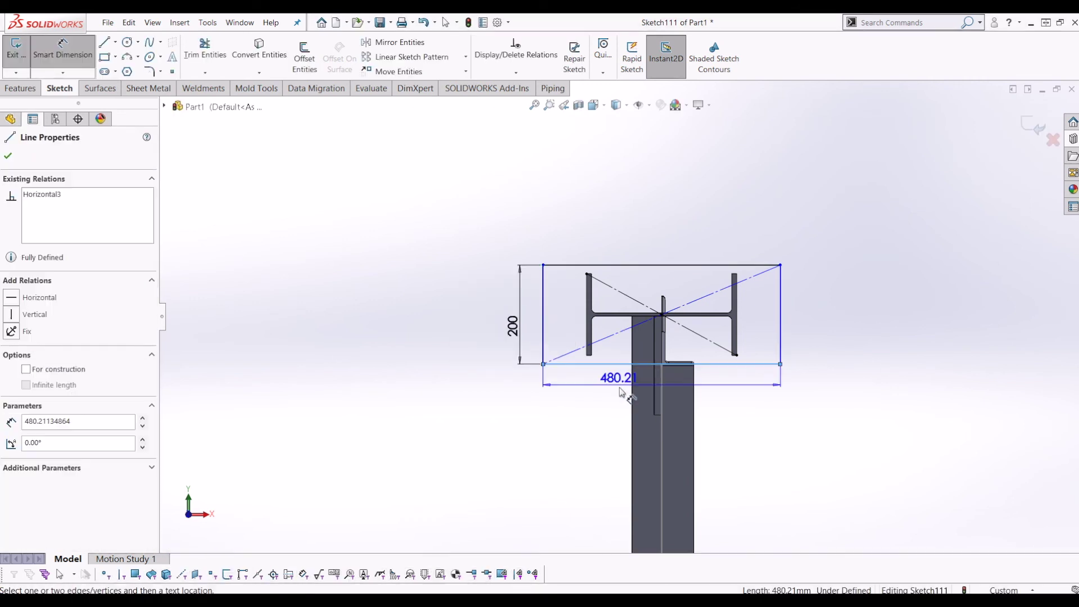
left_click(622, 388)
type("300")
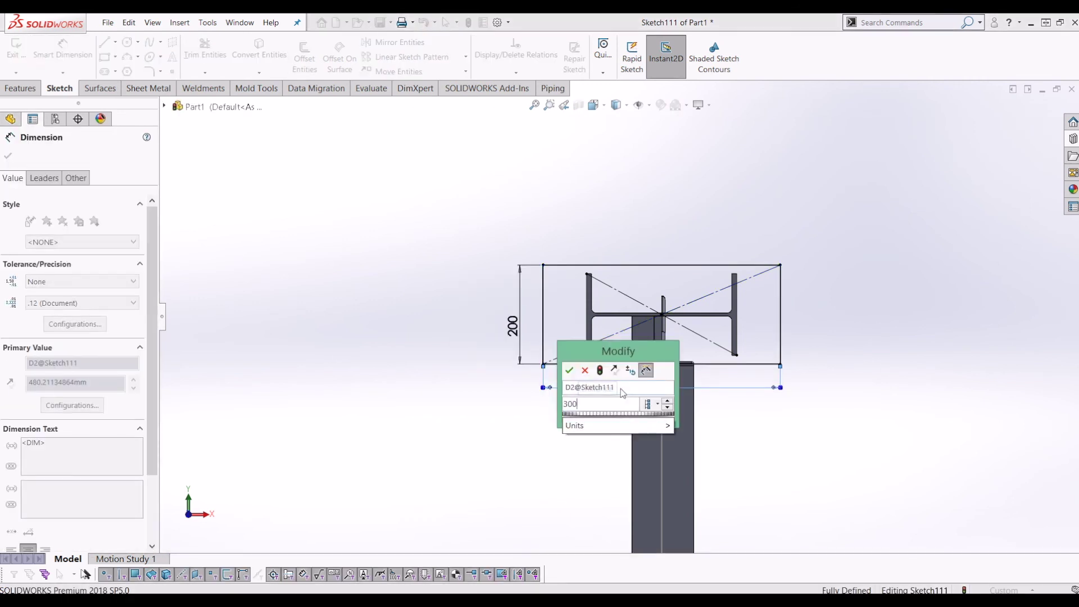
key("Return")
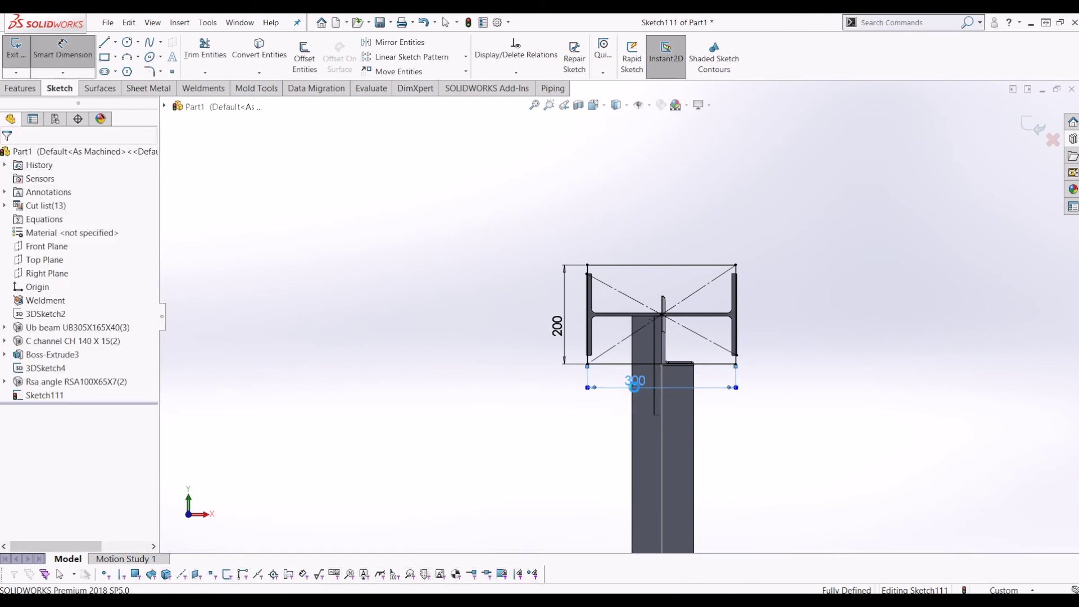
- Set the rectangle's width to 400 mm
double_click(633, 382)
type("4")
key("Return")
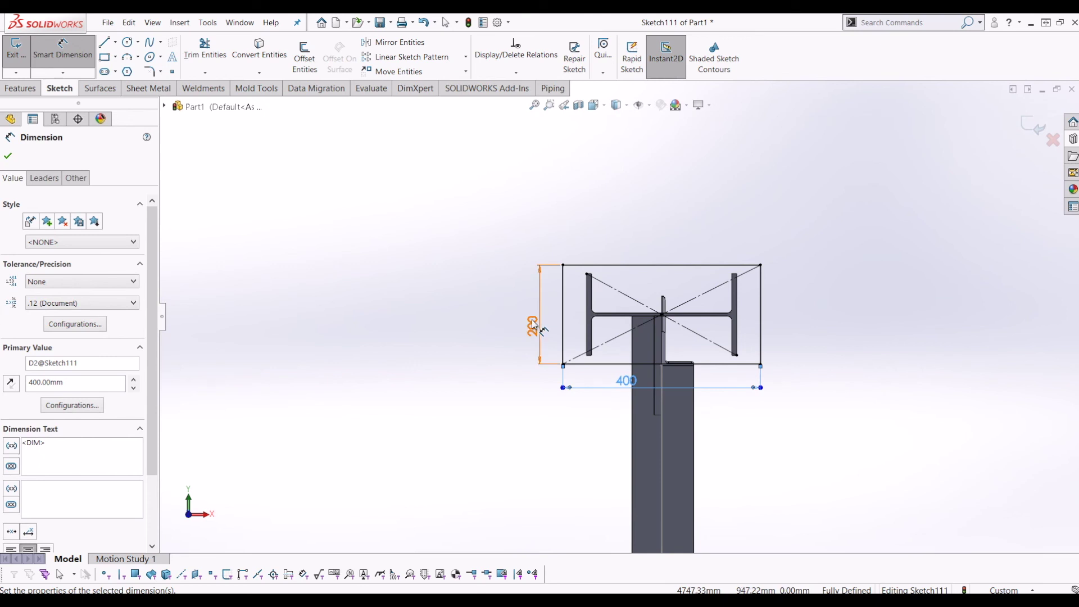
- Set the end plate rectangle's width to 500 mm and its height to 250 mm
double_click(621, 380)
type("5")
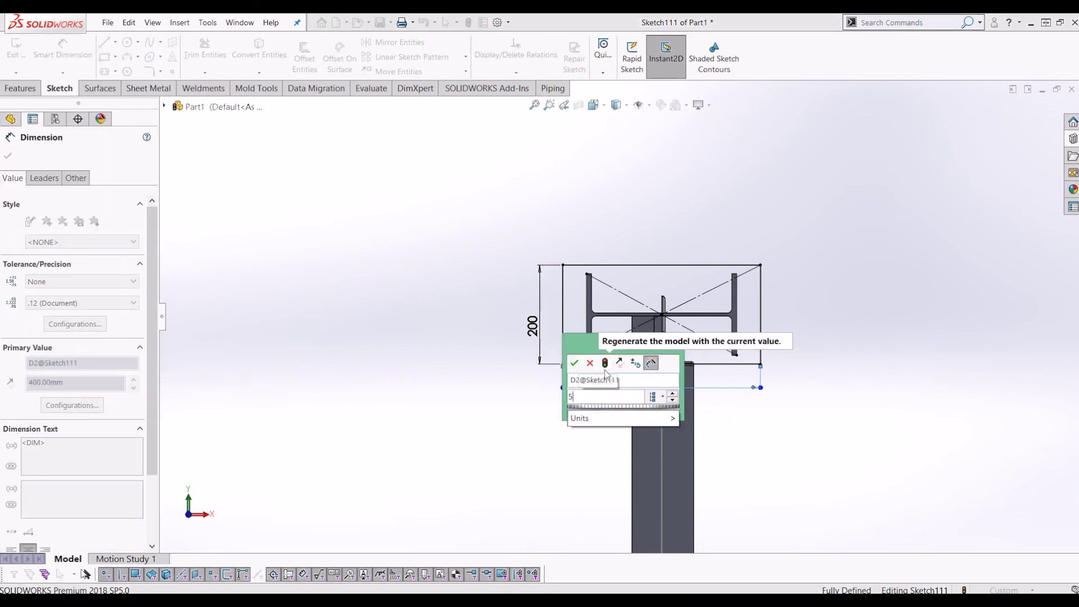
type("00")
key("Return")
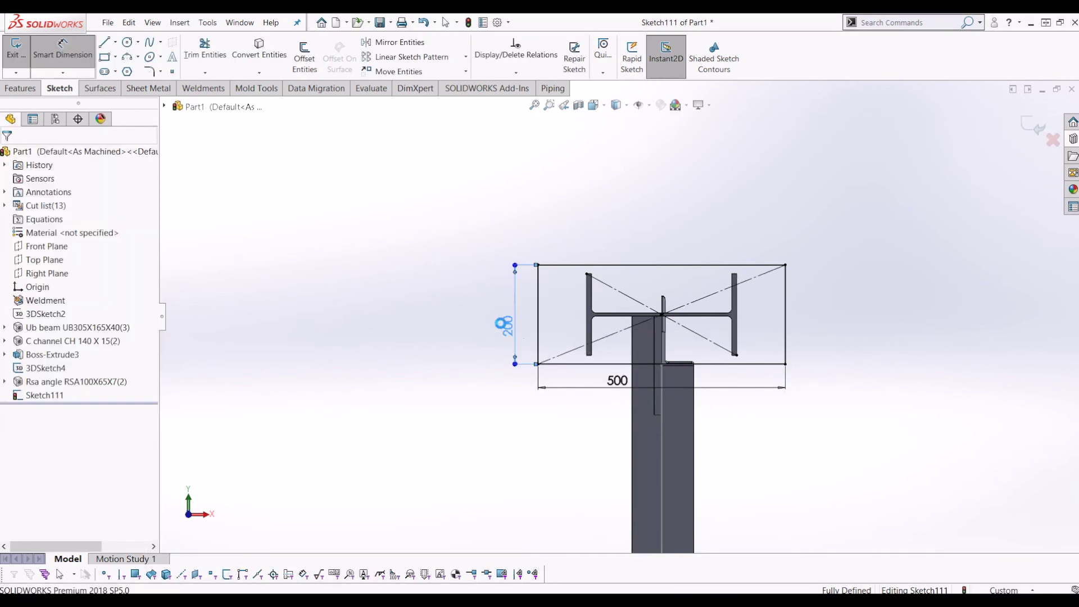
double_click(505, 326)
type("250")
key("Return")
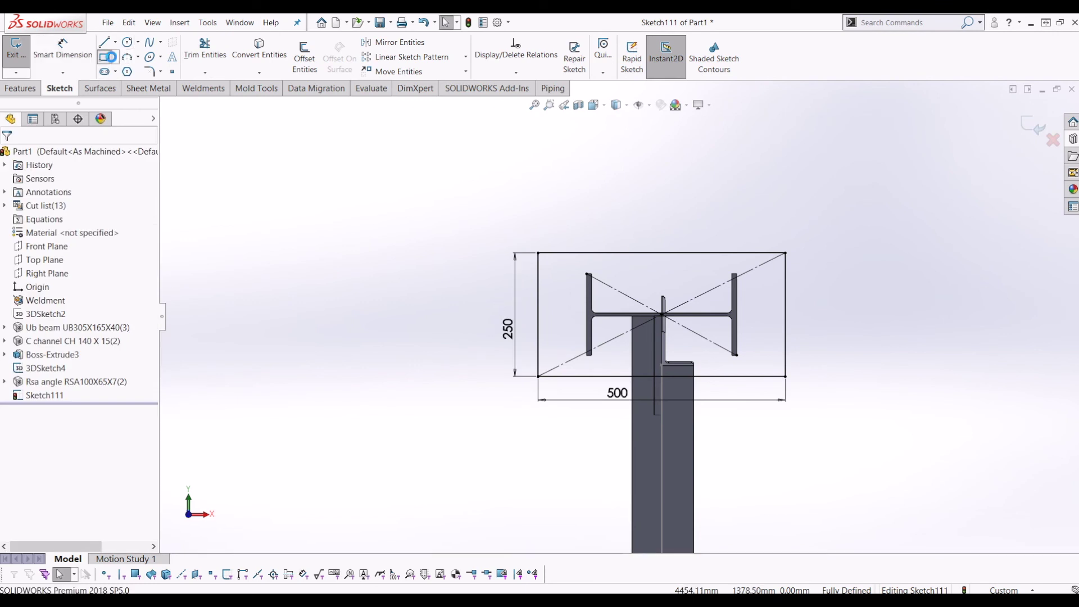
- Offset the whole chain of the 500 x 250 mm rectangle inward by 40 mm
left_click(109, 57)
key("Escape")
left_click(300, 67)
left_click(560, 254)
type("50")
key("Return")
left_click(30, 226)
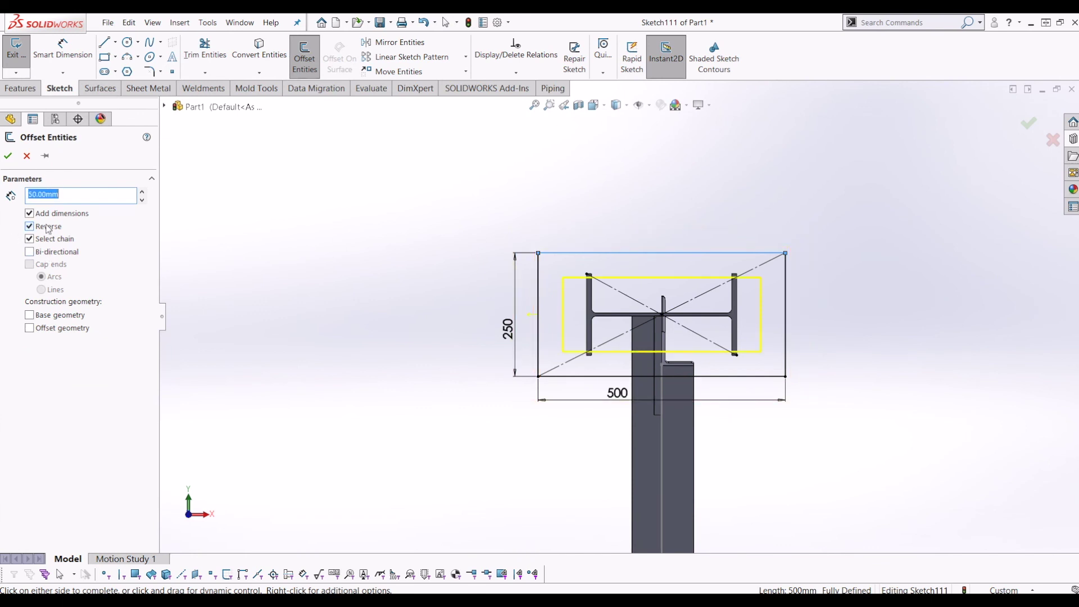
middle_click_drag(742, 298, 745, 290)
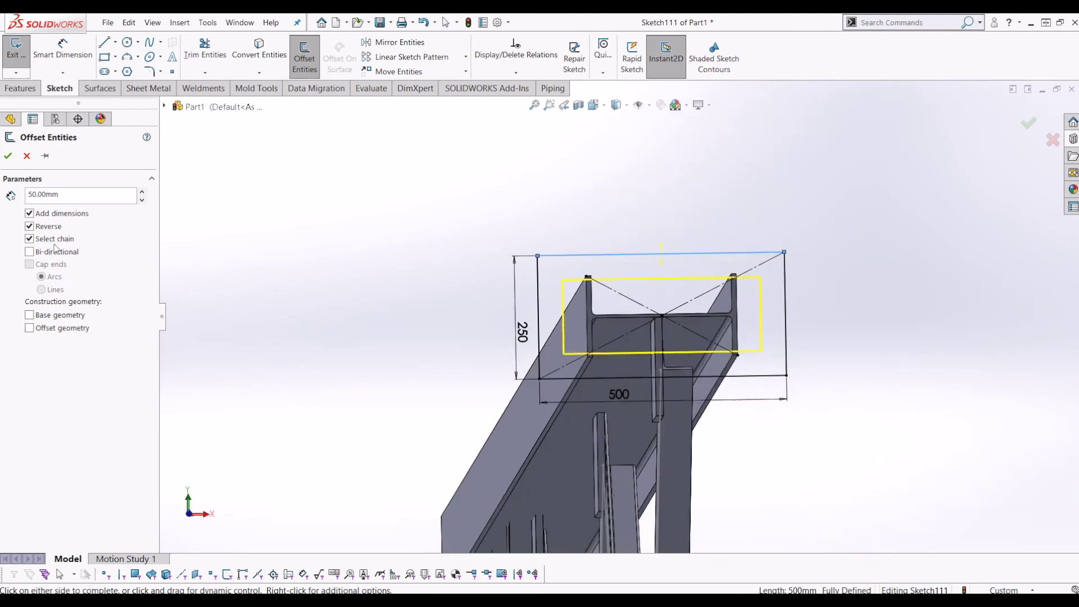
type("40")
key("Return")
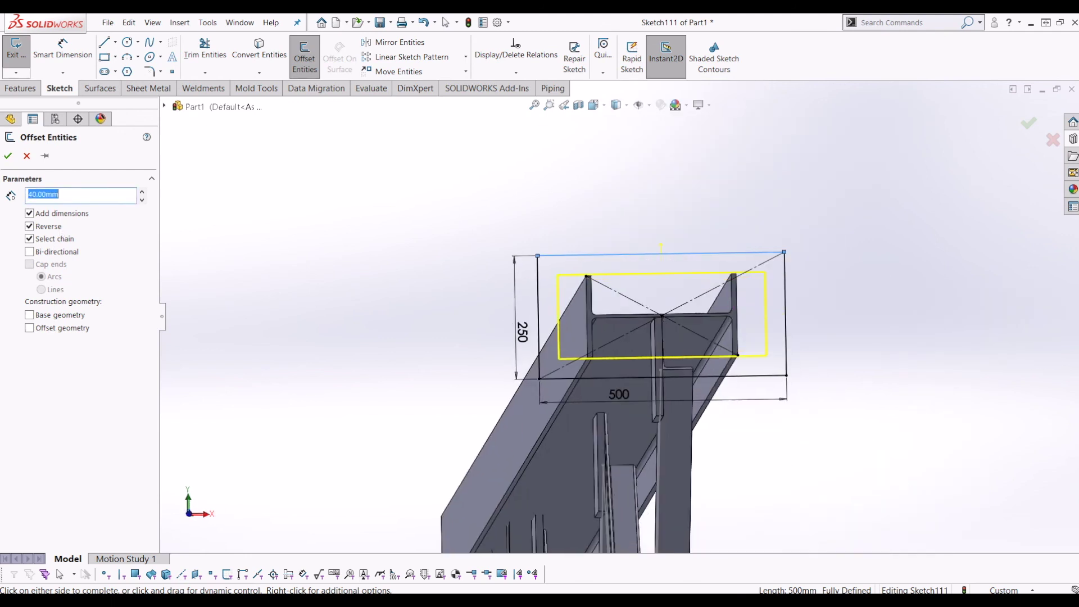
left_click(1029, 124)
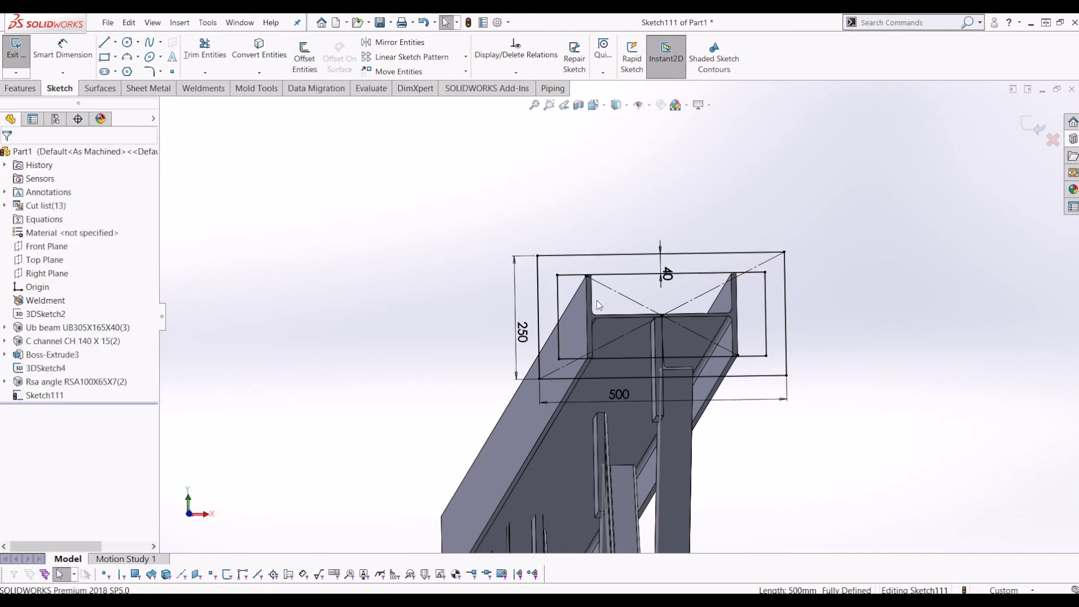
- Convert the four lines of the inner offset rectangle to construction geometry
left_click(661, 274)
left_click(558, 323, "ctrl")
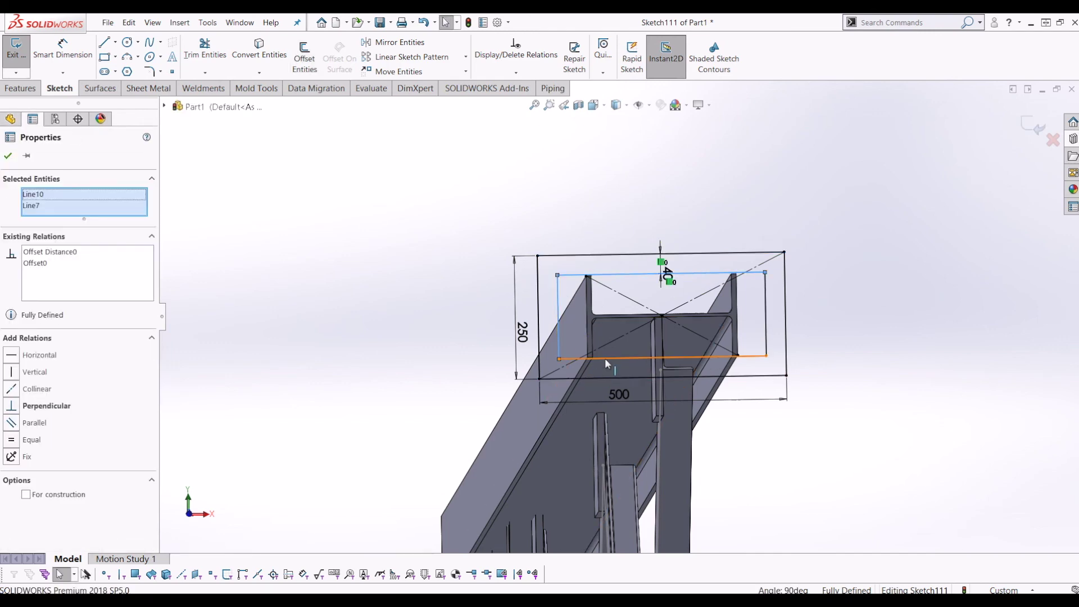
left_click(605, 358, "ctrl")
left_click(766, 314, "ctrl")
left_click(40, 500)
scroll(506, 253, "up", 3)
middle_click_drag(506, 242, 665, 270)
middle_click_drag(450, 241, 343, 225)
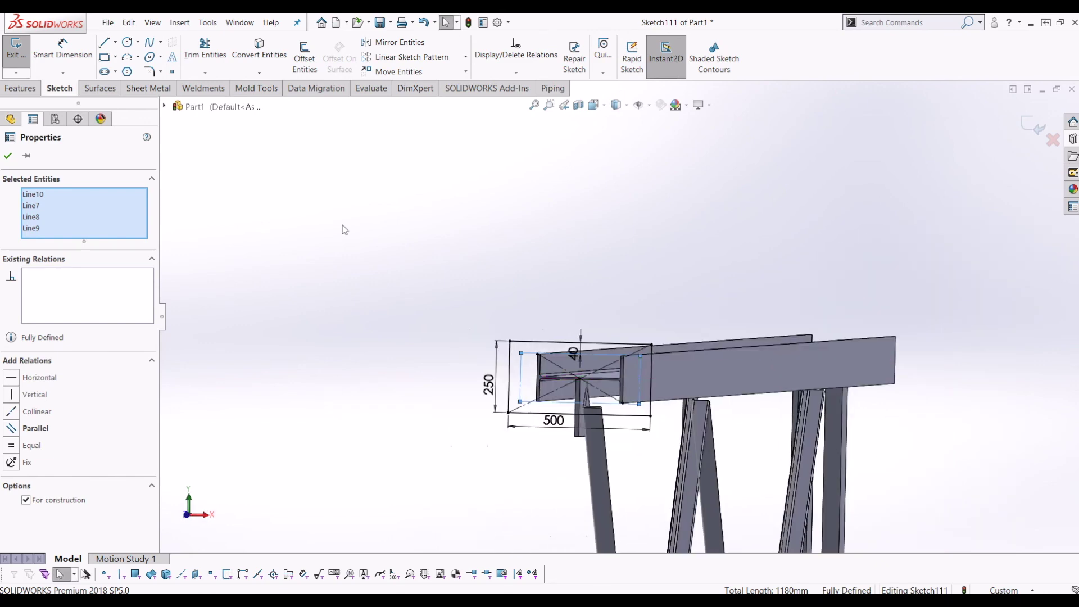
left_click(343, 224)
- Sketch four bolt-hole circles, one centred on each corner of the inner construction rectangle
left_click(127, 43)
scroll(537, 360, "down", 2)
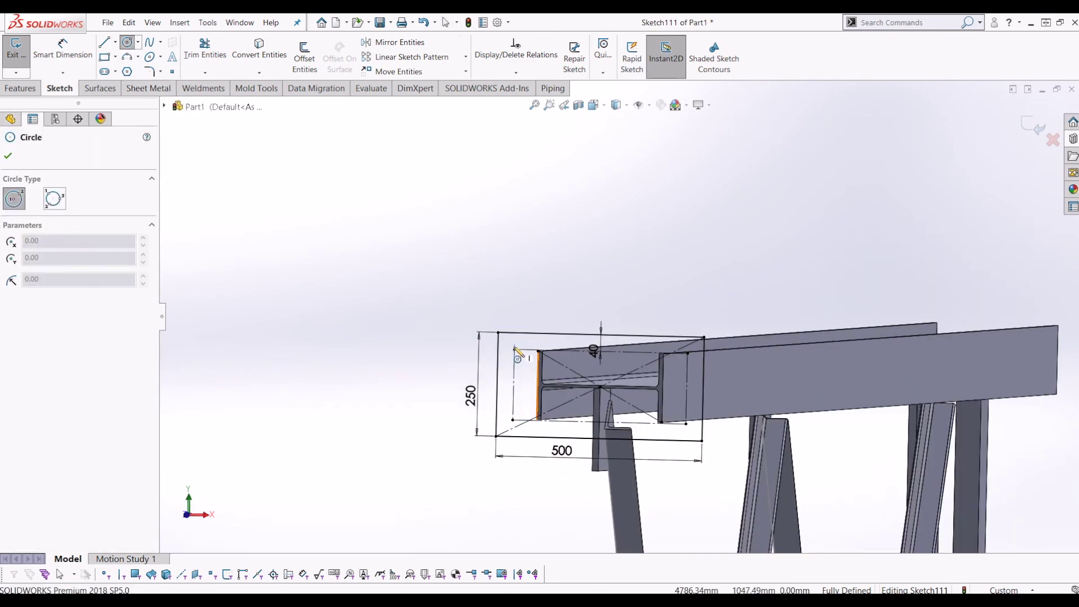
left_click(514, 349)
left_click(520, 358)
left_click(512, 420)
left_click(515, 428)
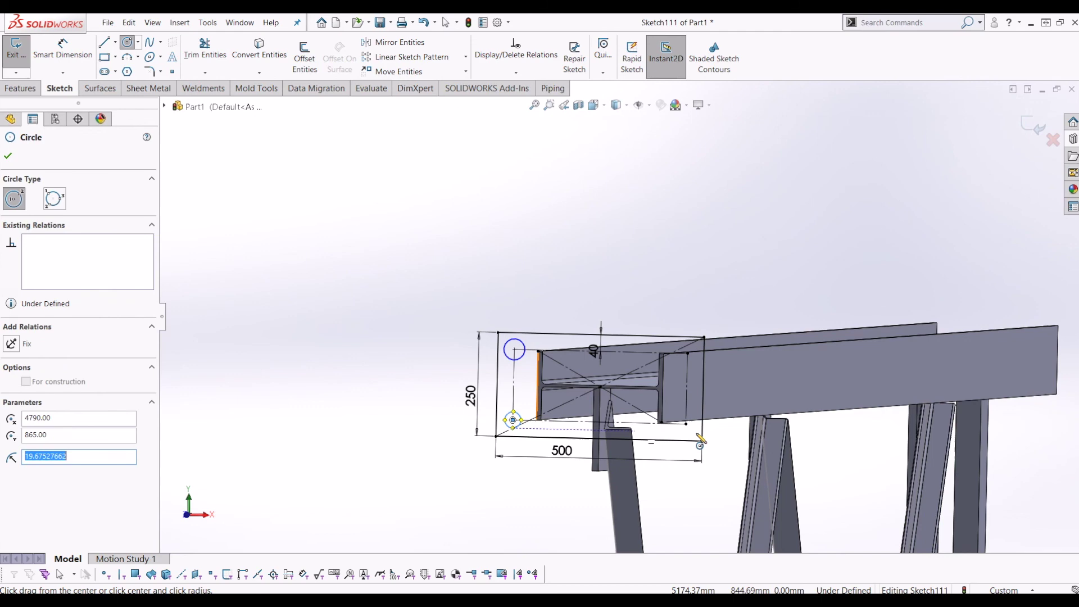
left_click_drag(686, 423, 696, 437)
left_click_drag(688, 354, 697, 361)
- Dimension one of the bolt-hole circles with a diameter of 25 mm
left_click(62, 48)
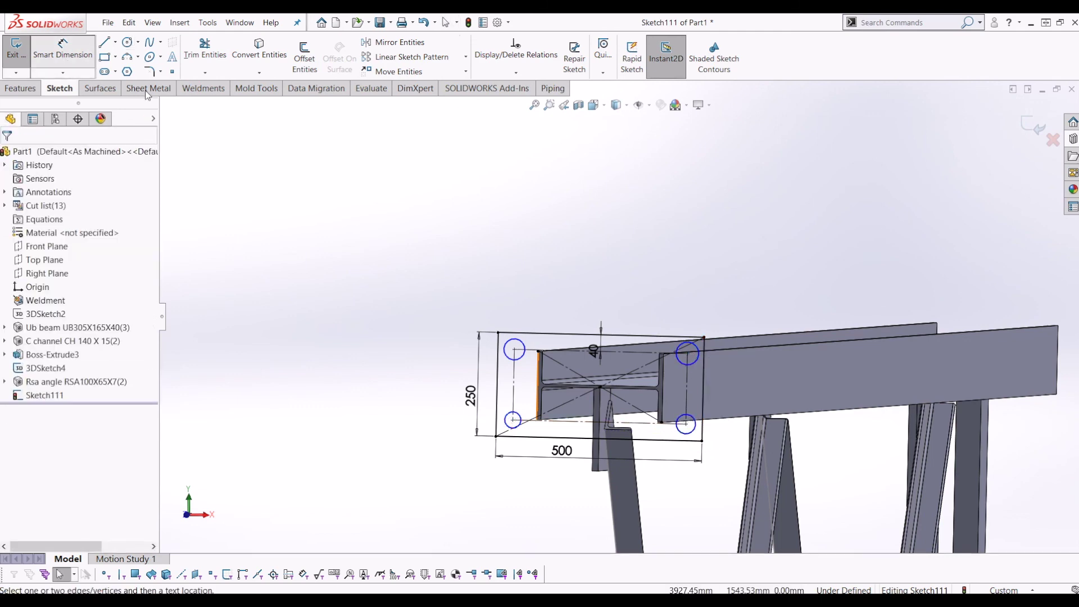
left_click(526, 348)
left_click(554, 299)
type("25")
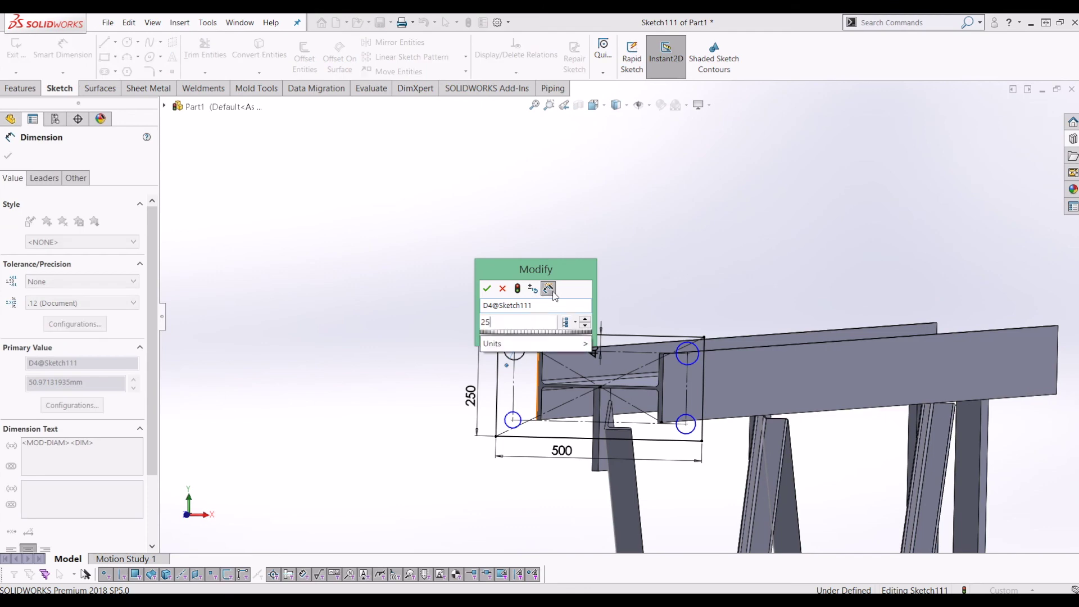
key("Return")
key("Escape")
- Apply an Equal relation to the four bolt-hole circles
left_click(517, 355)
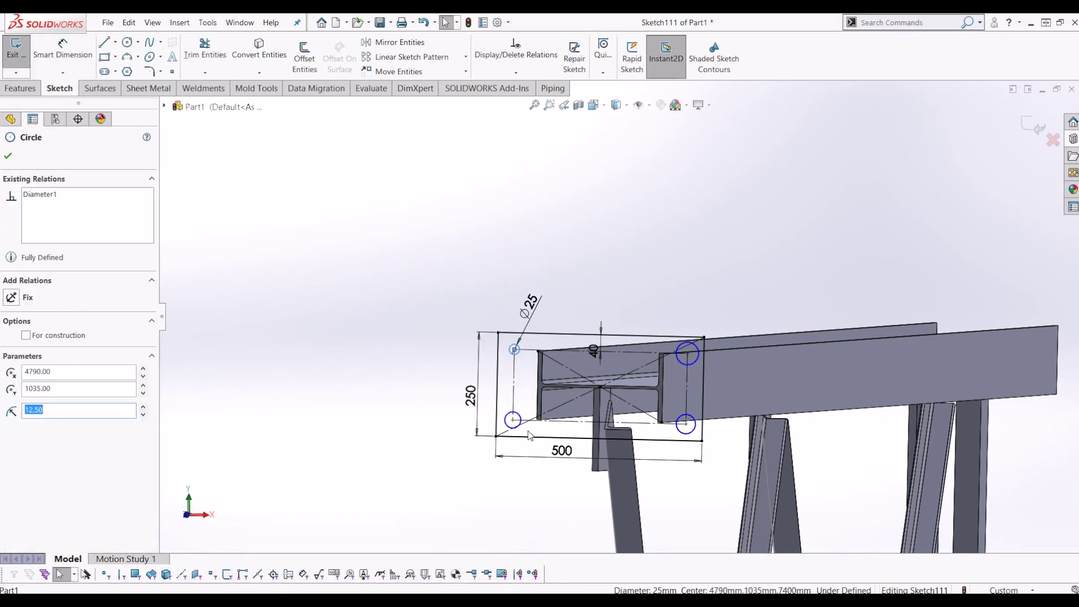
left_click(512, 415, "ctrl")
left_click(697, 362, "ctrl")
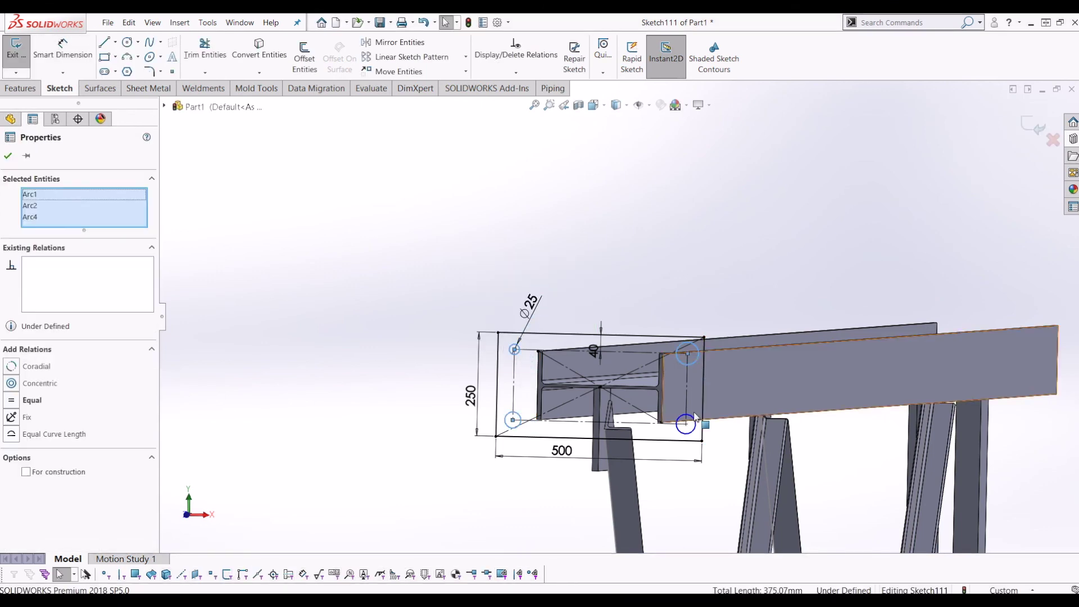
left_click(696, 428, "ctrl")
left_click(15, 417)
key("Escape")
mouse_move(563, 402)
middle_mouse_down()
mouse_move(607, 394)
mouse_move(566, 397)
mouse_move(449, 275)
middle_mouse_up()
scroll(590, 393, "up", 4)
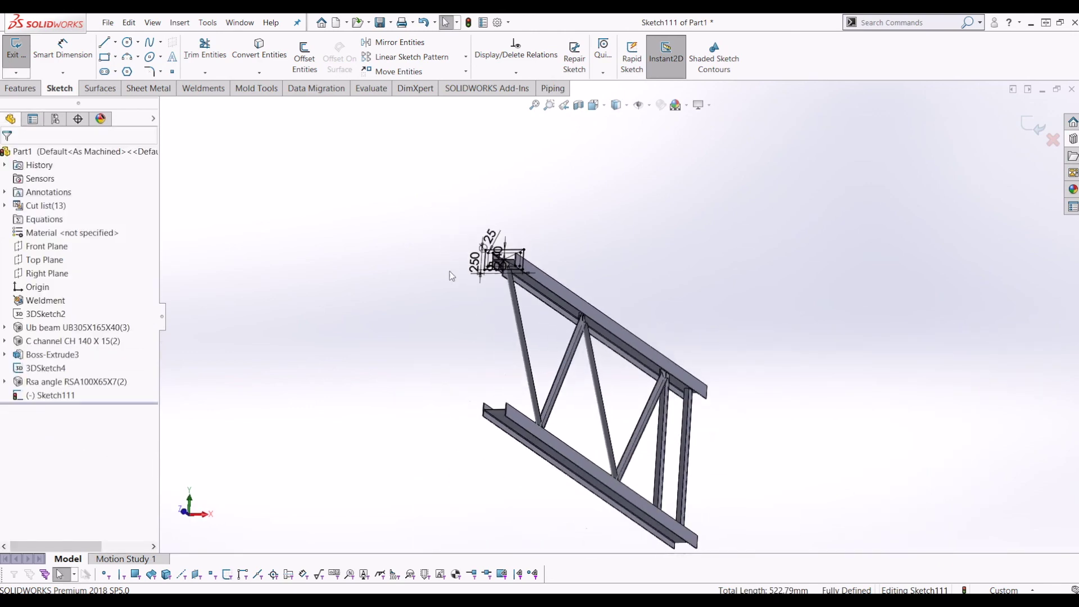
- Extrude both end plate profiles with their bolt holes 15 mm from the sketch plane, without merging them
middle_click_drag(501, 403, 844, 228)
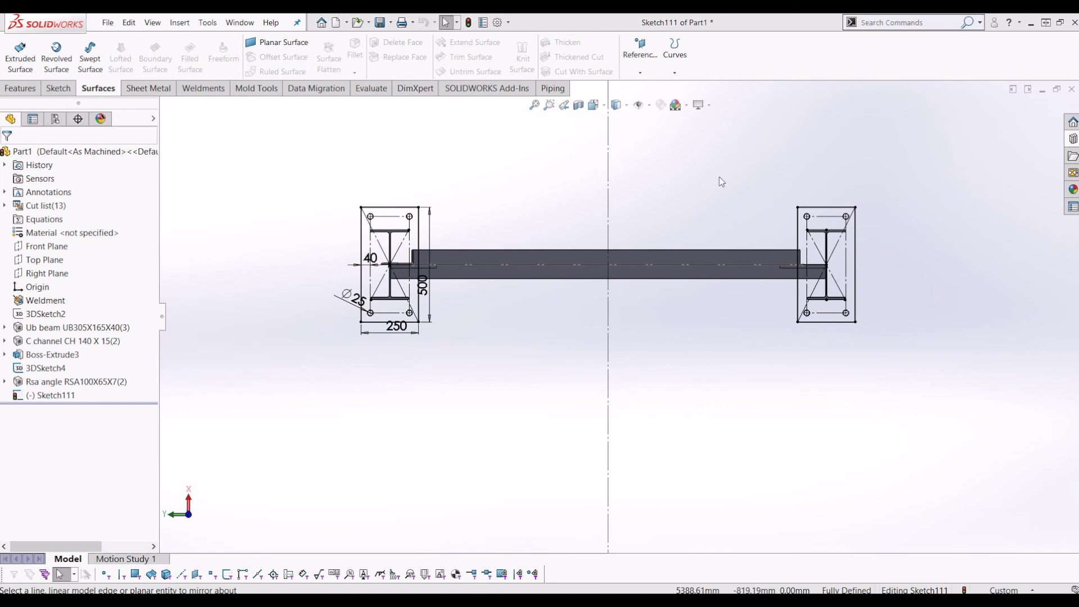
left_click(21, 89)
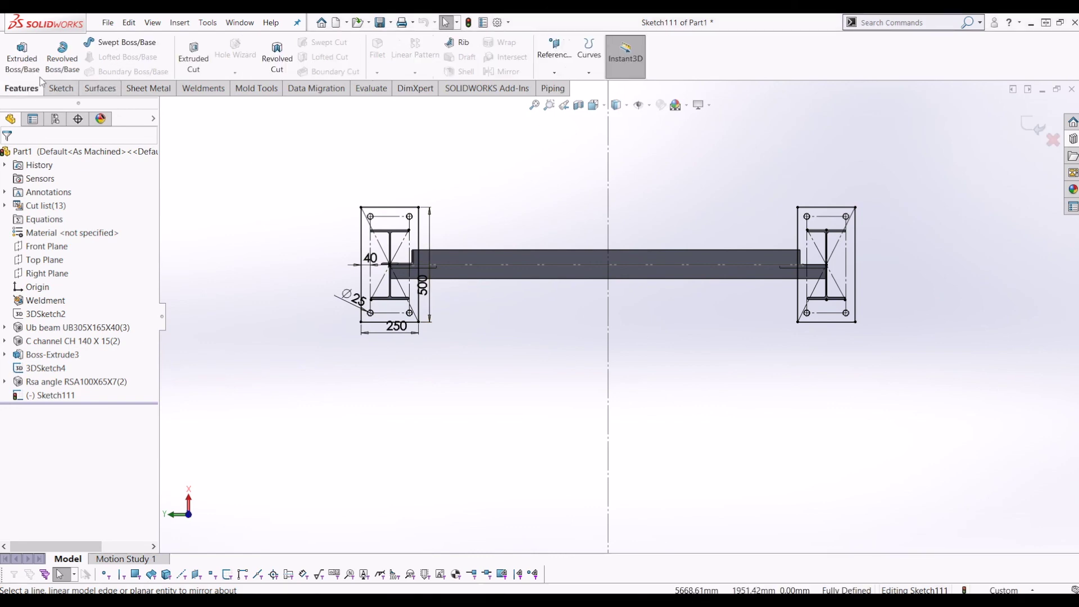
left_click(22, 56)
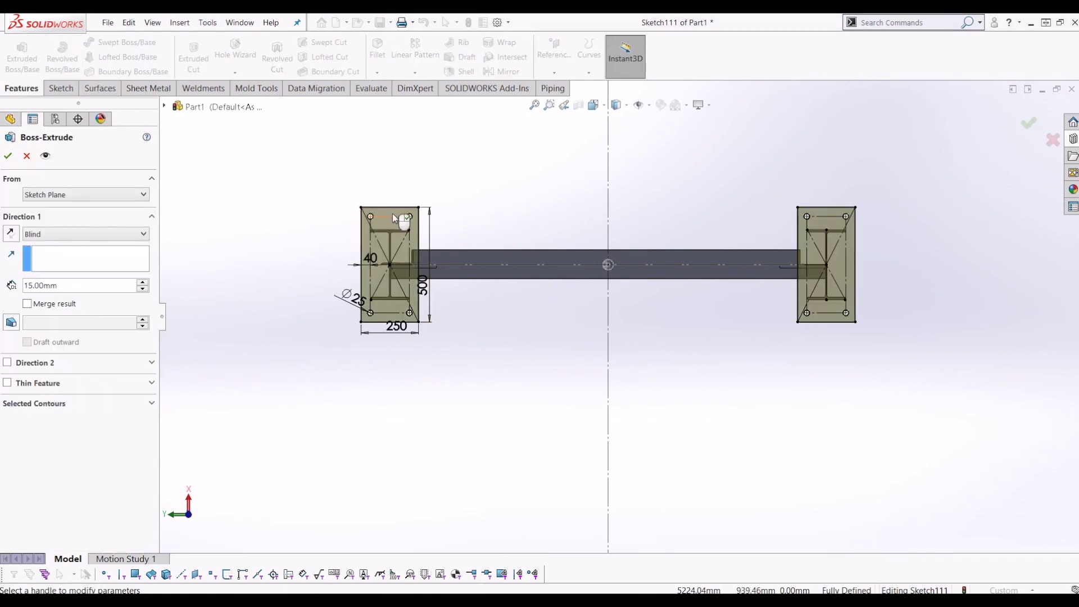
middle_click_drag(482, 347, 360, 403)
left_click(7, 156)
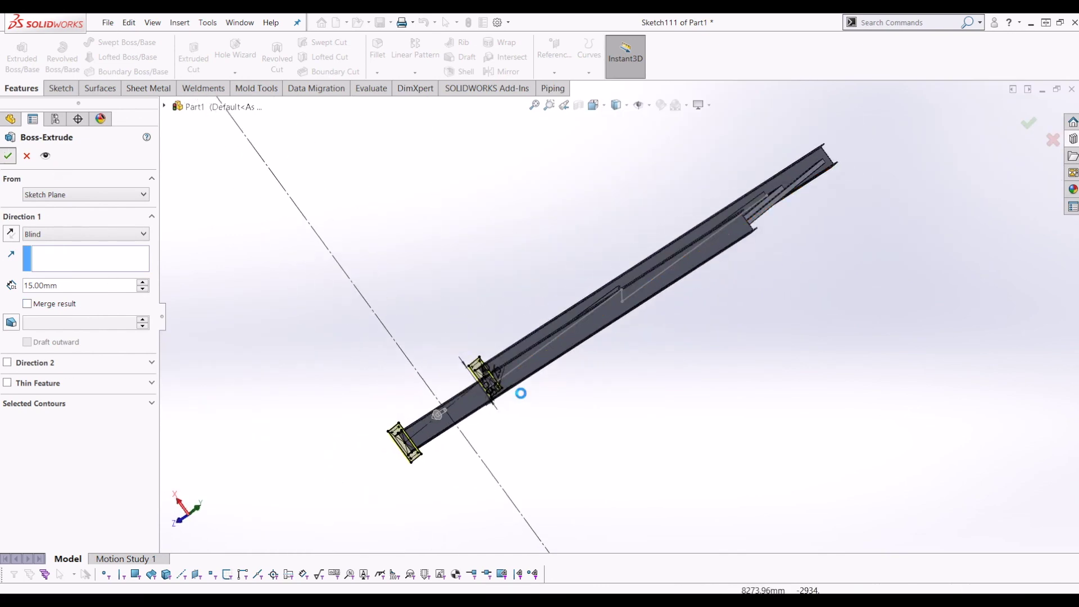
- Examine the braced frame and the end plates on its two legs from several sides
middle_click_drag(743, 500, 707, 426)
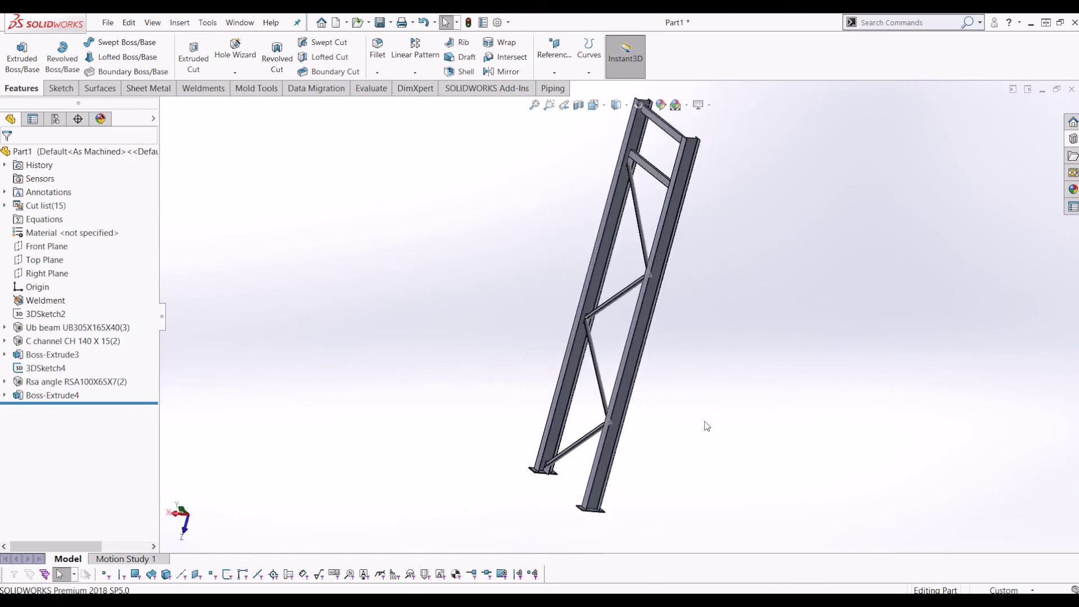
middle_click_drag(596, 404, 482, 360)
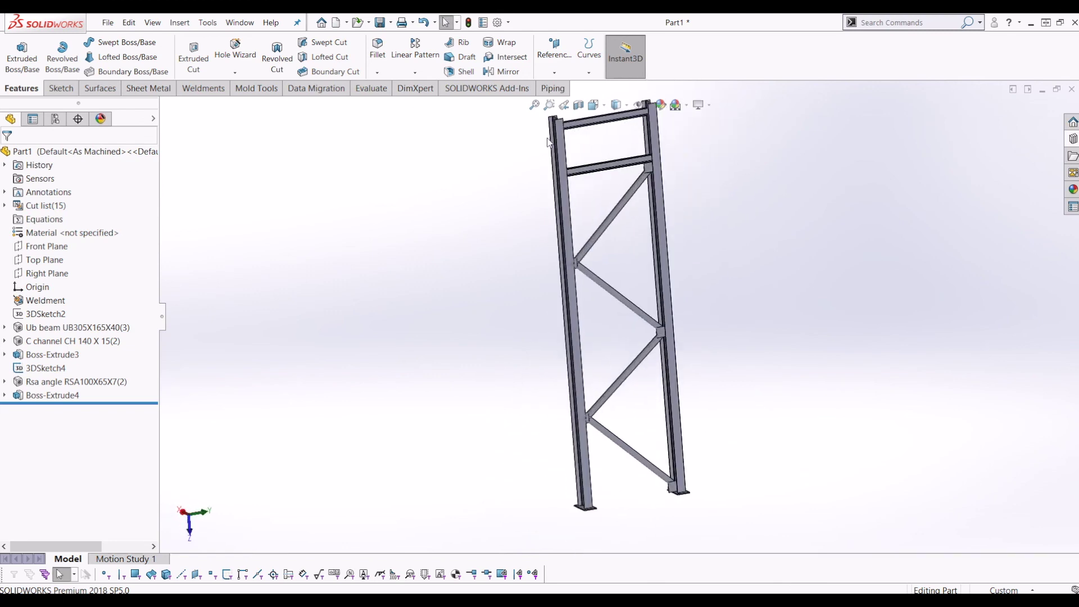
scroll(550, 140, "down", 7)
middle_click_drag(542, 262, 454, 292)
scroll(618, 330, "up", 8)
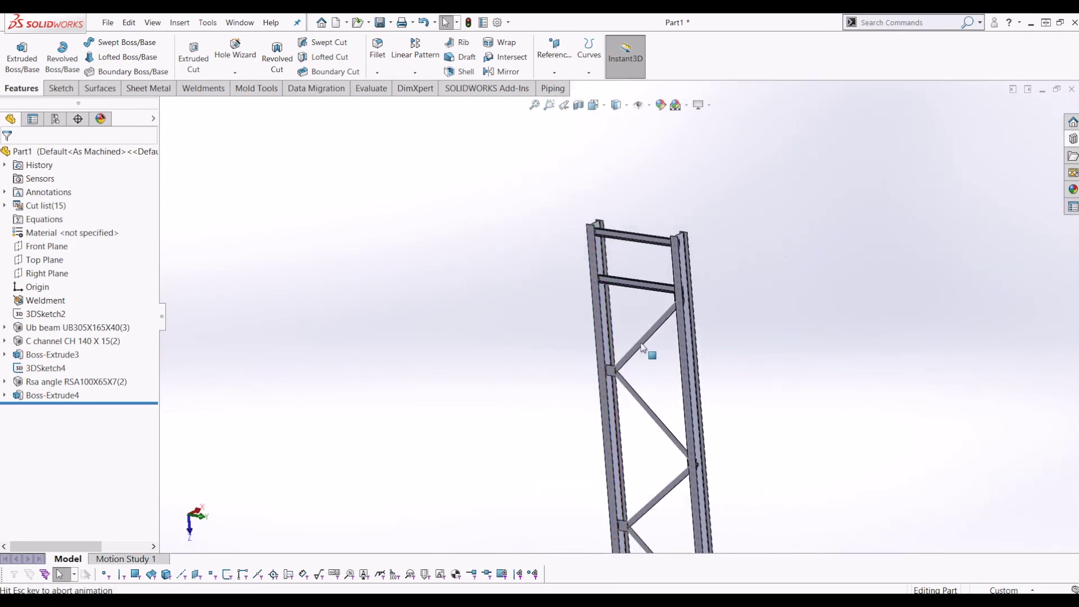
middle_click_drag(677, 486, 842, 442)
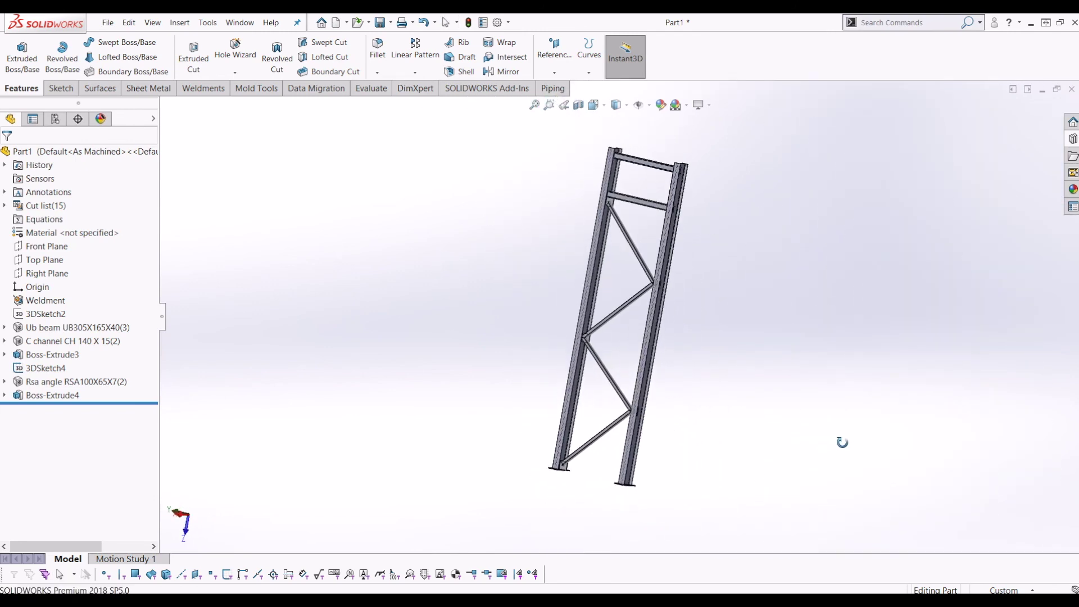
- Highlight 3DSketch2 and examine its layout lines for the rest of the bridge against the braced leg frame
left_click(43, 313)
mouse_move(666, 239)
middle_mouse_down()
mouse_move(583, 212)
mouse_move(581, 226)
mouse_move(687, 227)
mouse_move(683, 247)
middle_mouse_up()
scroll(704, 309, "up", 3)
scroll(691, 292, "down", 4)
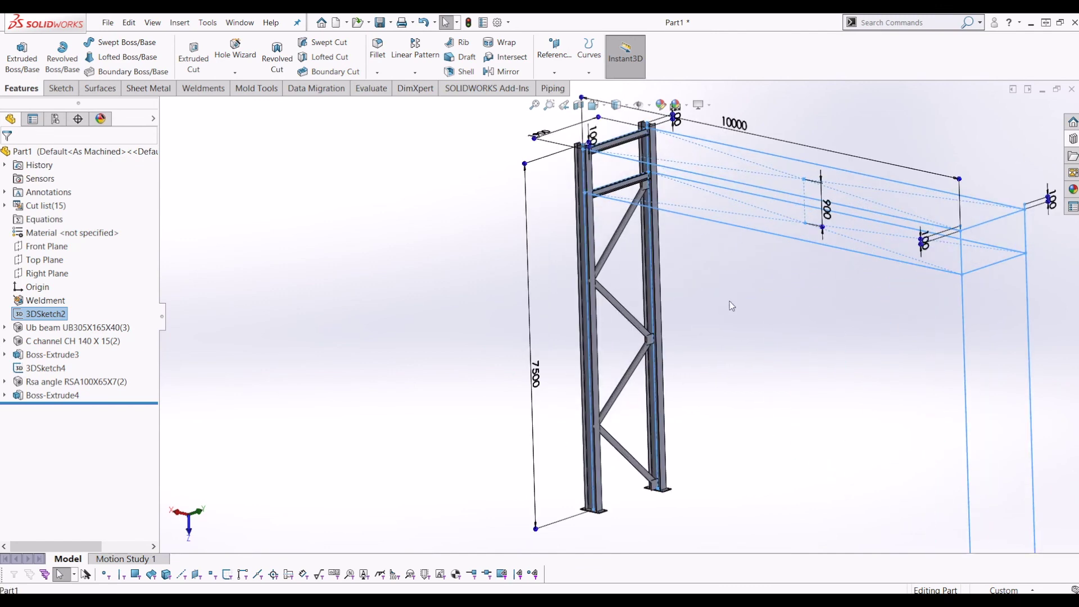
scroll(757, 299, "up", 2)
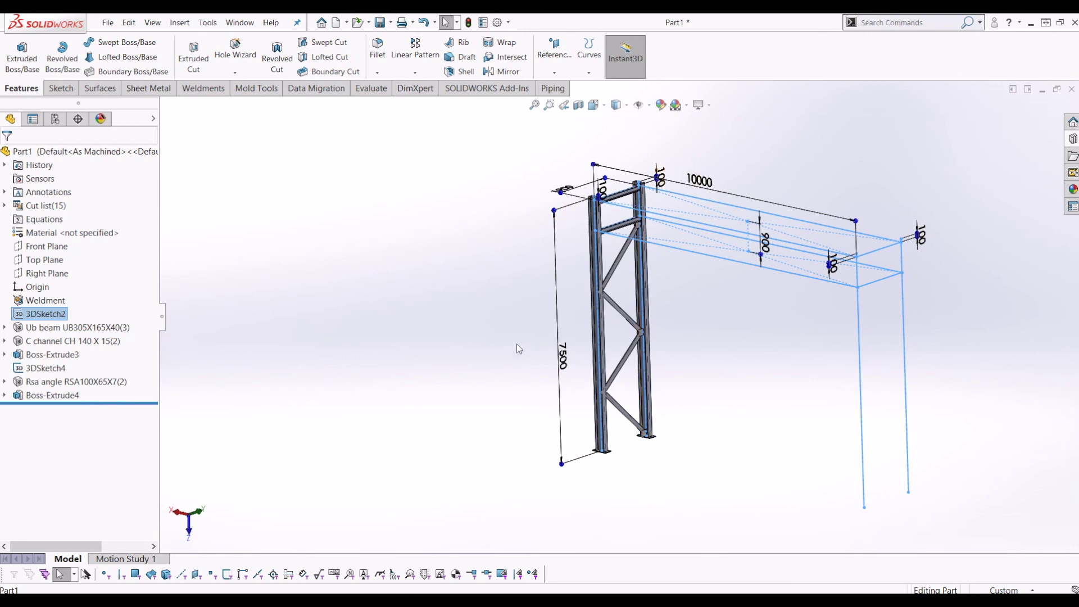
middle_click_drag(662, 306, 680, 337)
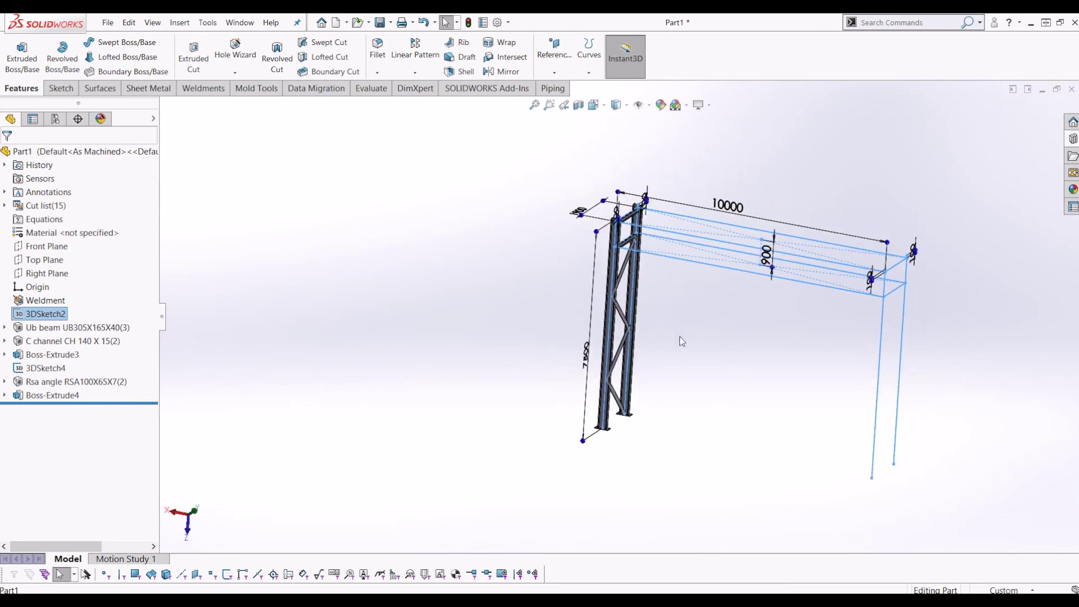
mouse_move(677, 404)
middle_mouse_down()
mouse_move(674, 321)
mouse_move(736, 317)
mouse_move(803, 357)
mouse_move(754, 325)
mouse_move(675, 336)
mouse_move(647, 304)
mouse_move(665, 328)
middle_mouse_up()
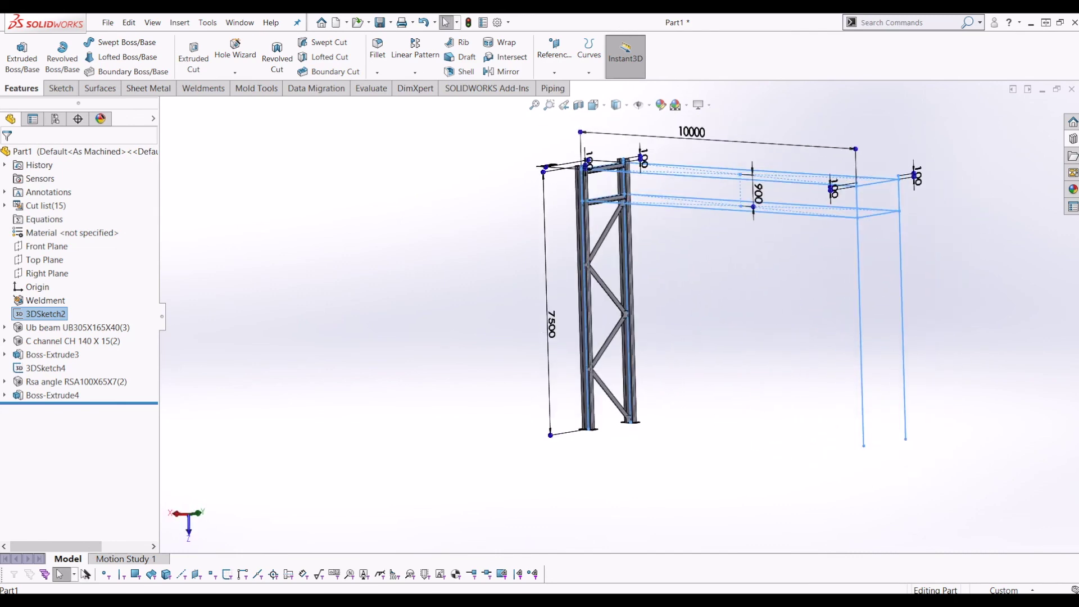